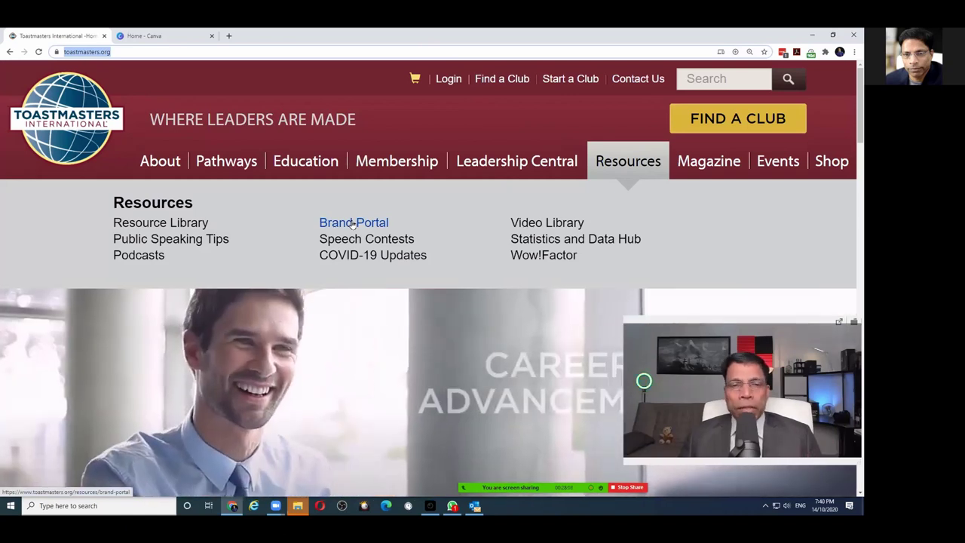
Open the Toastmasters Brand Manual PDF from the Brand Portal resources page.
click(353, 223)
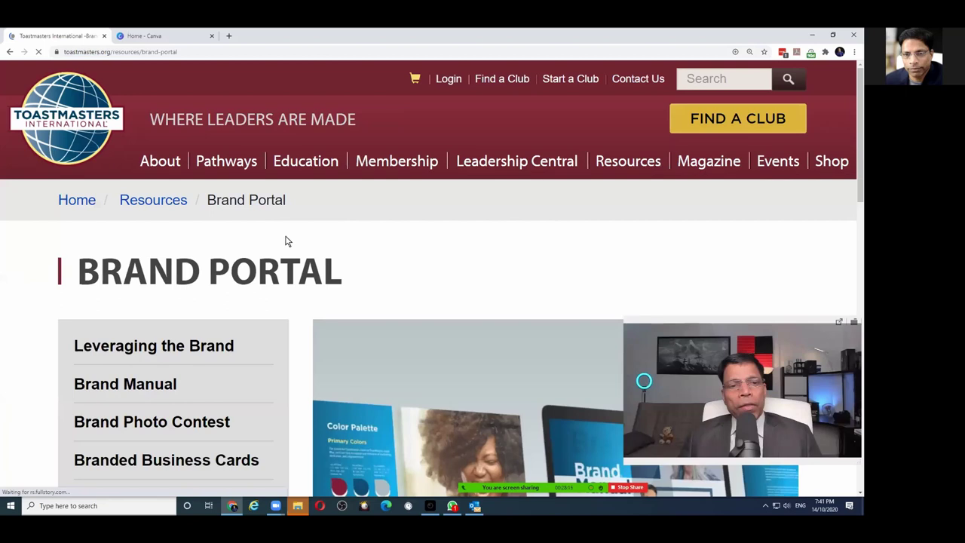
scroll(105, 218, down, 3)
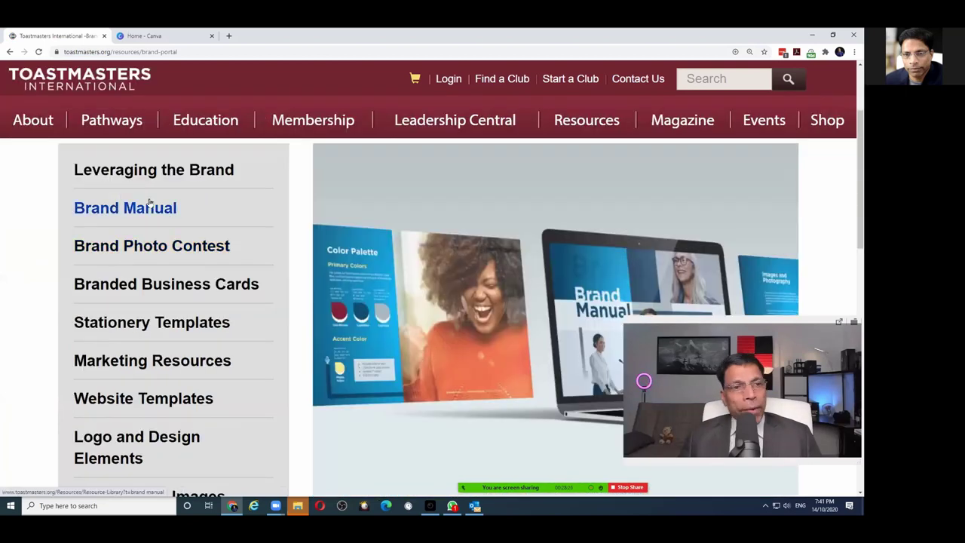
click(79, 216)
Jump from the Brand Manual contents page to the Logo guidelines.
scroll(357, 278, down, 3)
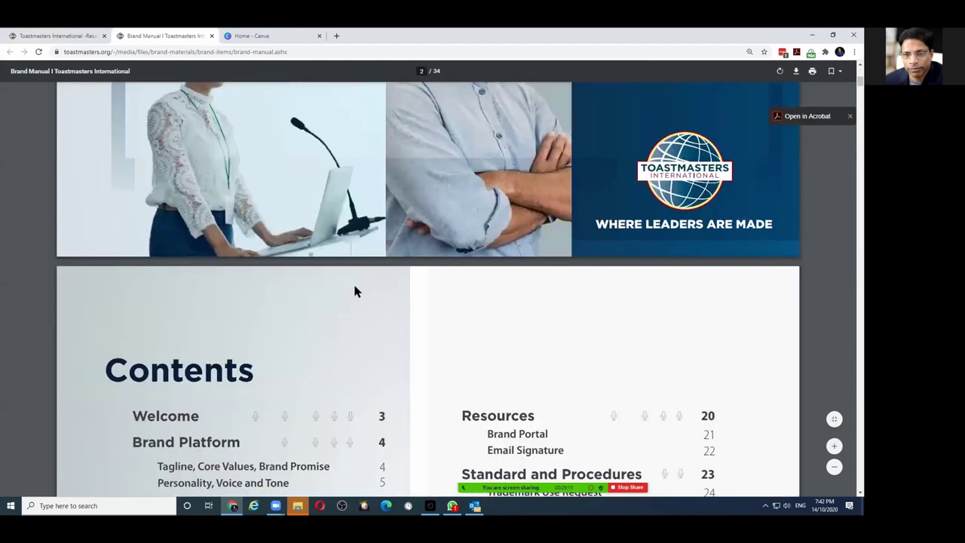
scroll(356, 291, down, 2)
scroll(355, 290, down, 2)
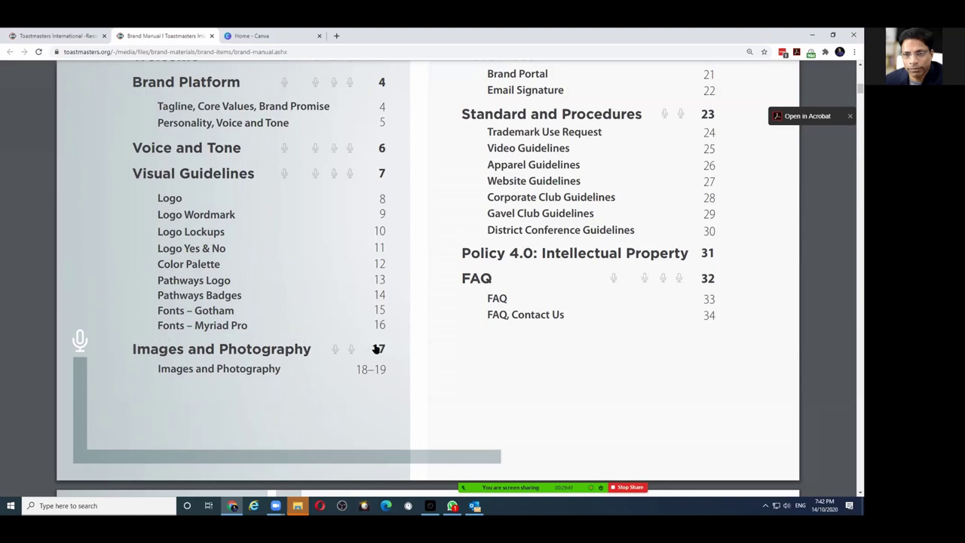
scroll(431, 351, up, 2)
scroll(196, 195, down, 4)
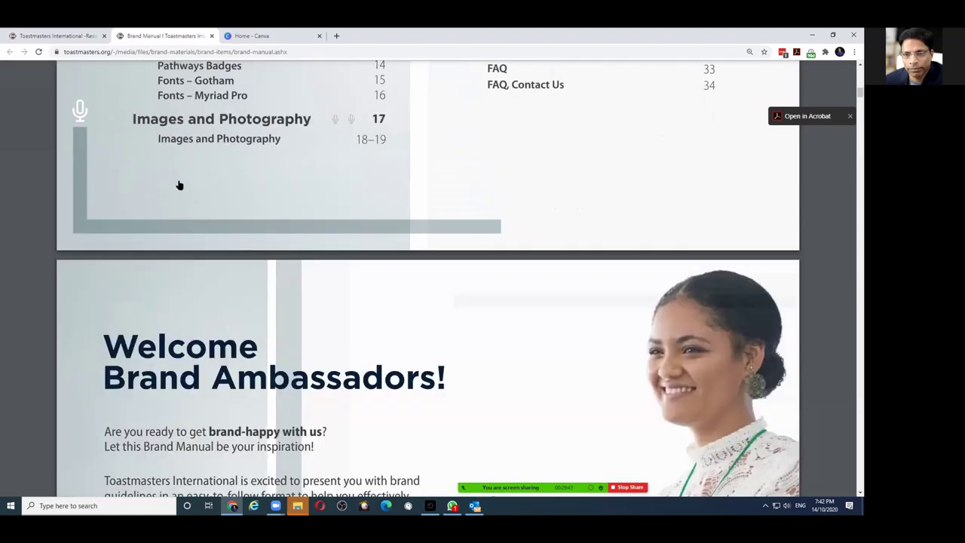
scroll(196, 183, up, 2)
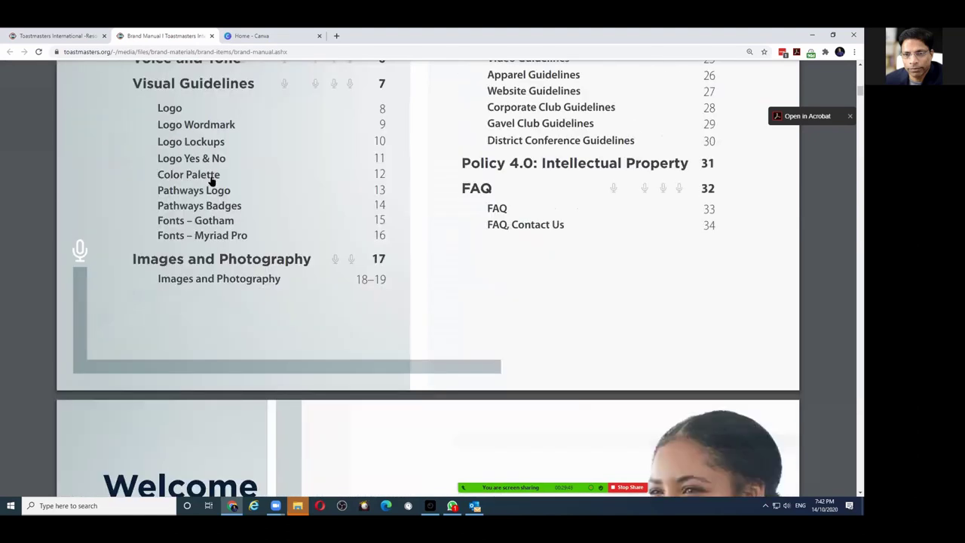
click(189, 127)
scroll(294, 149, down, 2)
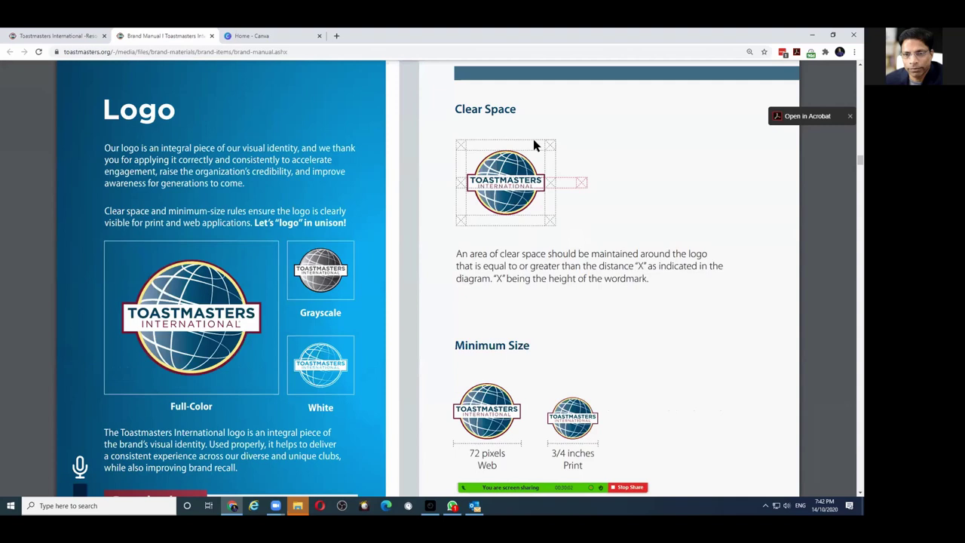
scroll(535, 234, up, 1)
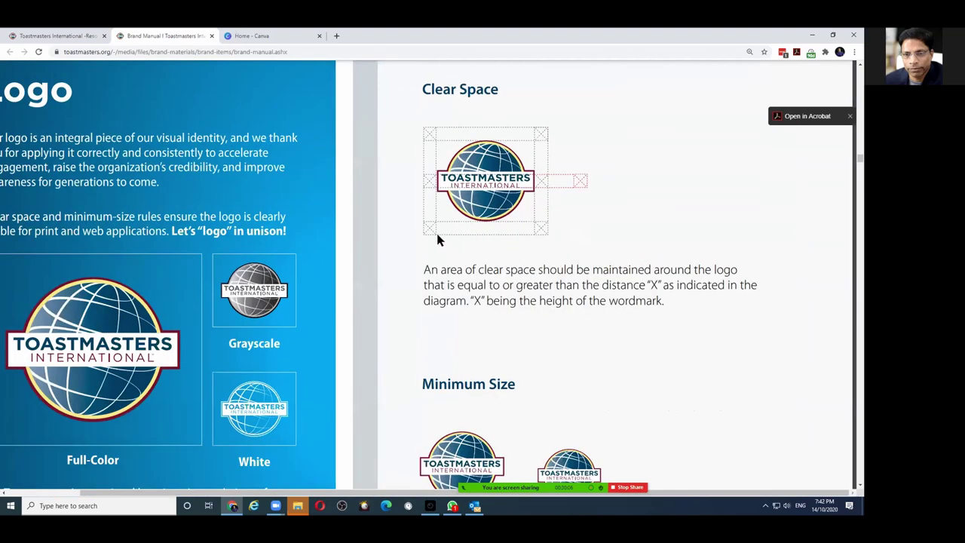
scroll(538, 254, down, 2)
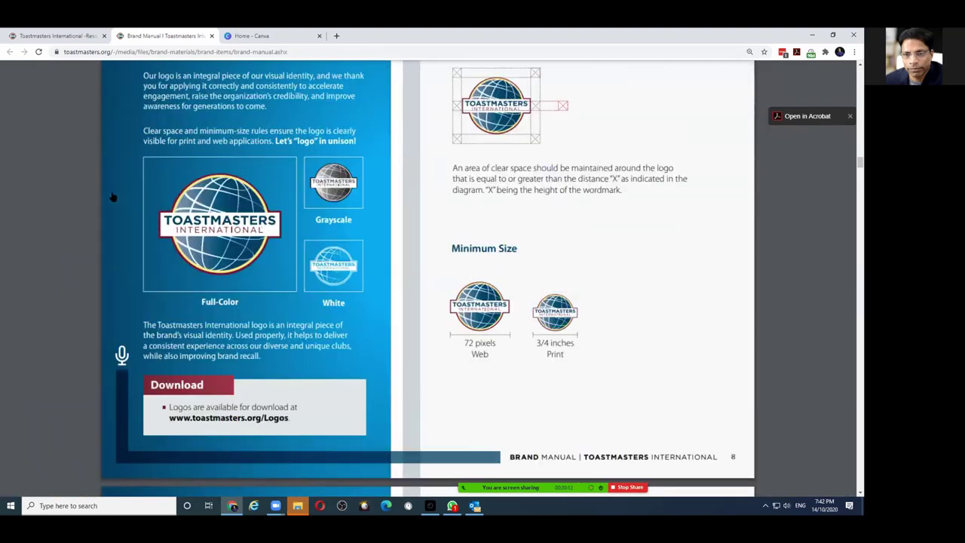
scroll(317, 207, up, 1)
ctrl+click(317, 207)
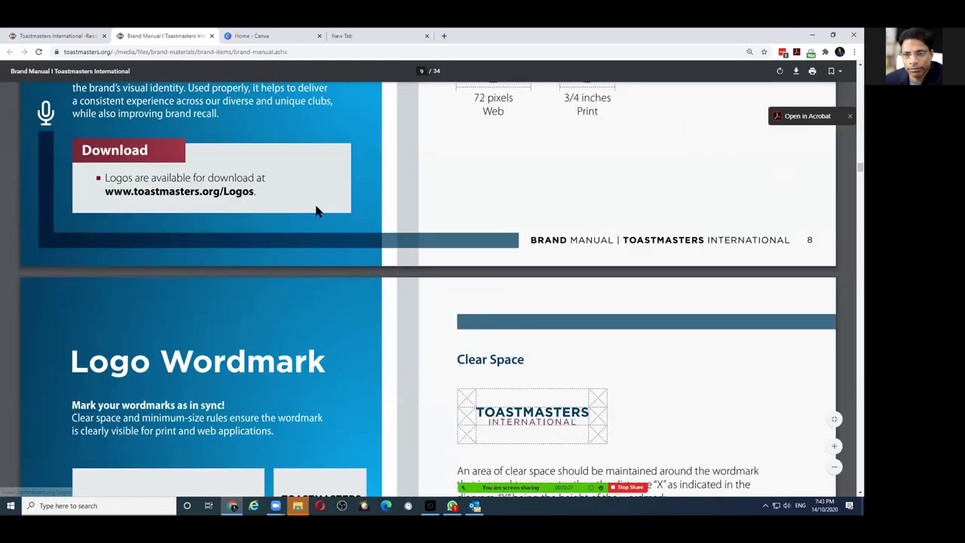
Return to Logos and Design Elements and open the Logo Color (.png) image.
key(alt+Left)
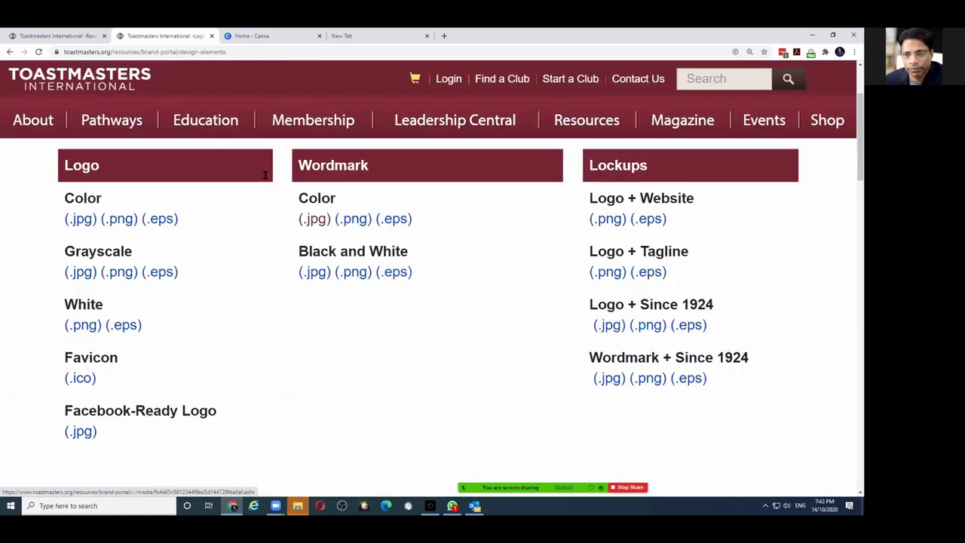
scroll(367, 370, down, 2)
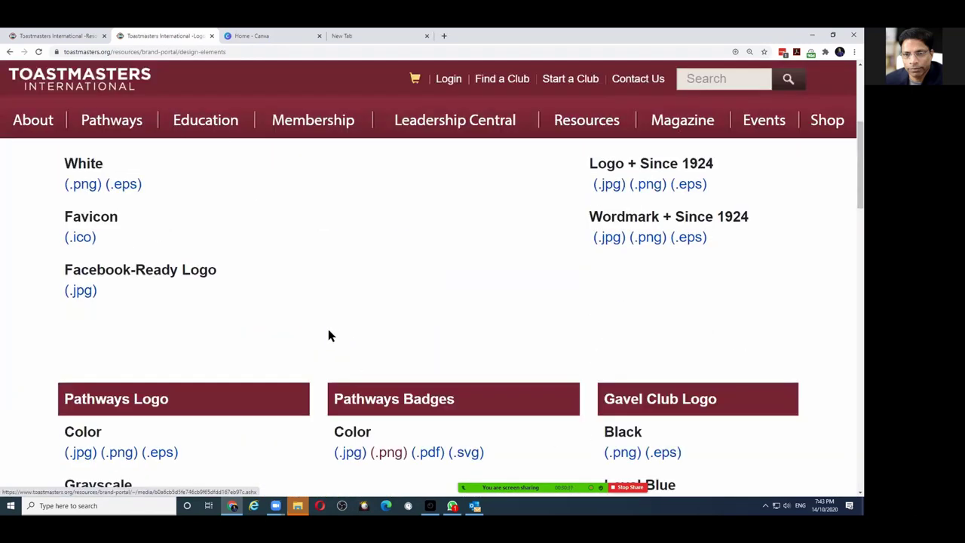
scroll(327, 334, up, 1)
scroll(109, 226, up, 1)
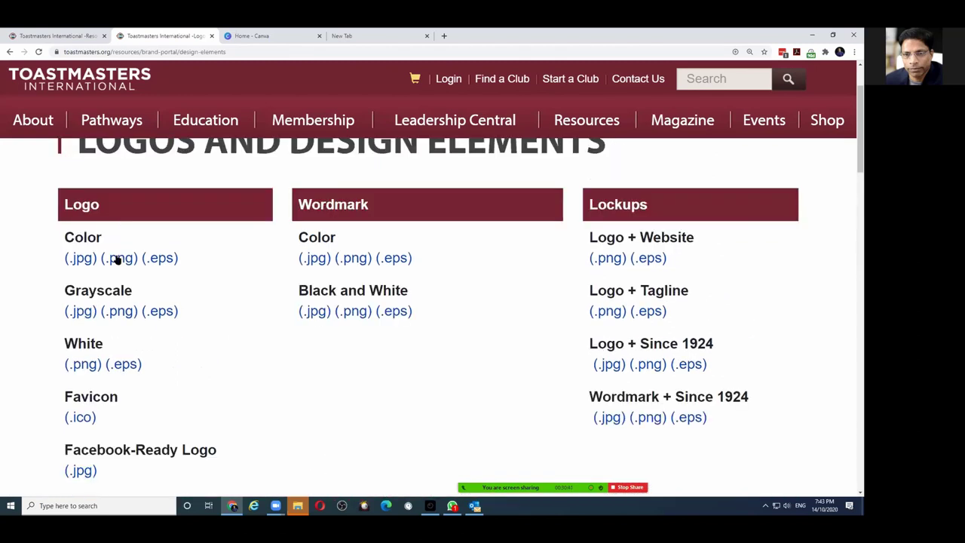
click(114, 258)
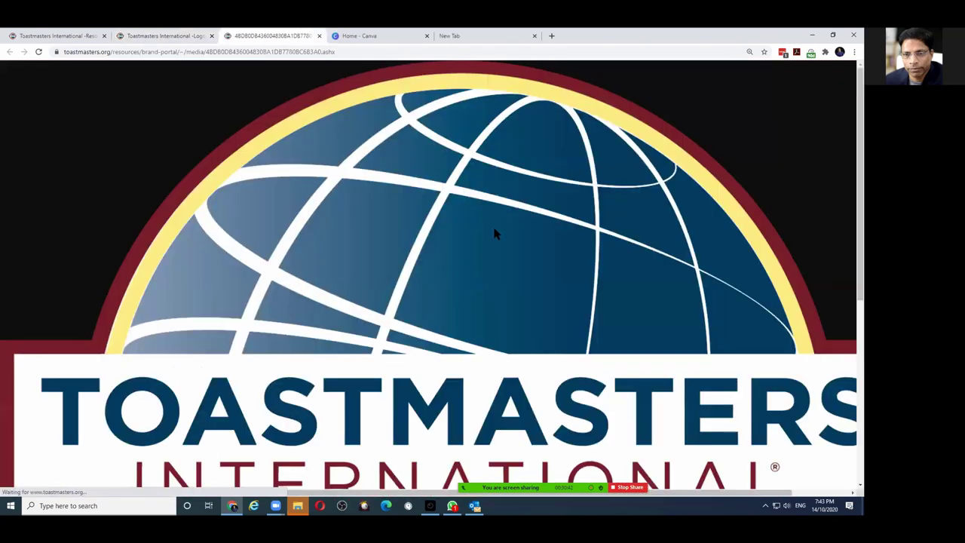
Bring up Save image as for the colour logo, then return to the Brand Manual.
scroll(494, 232, down, 1)
right_click(493, 231)
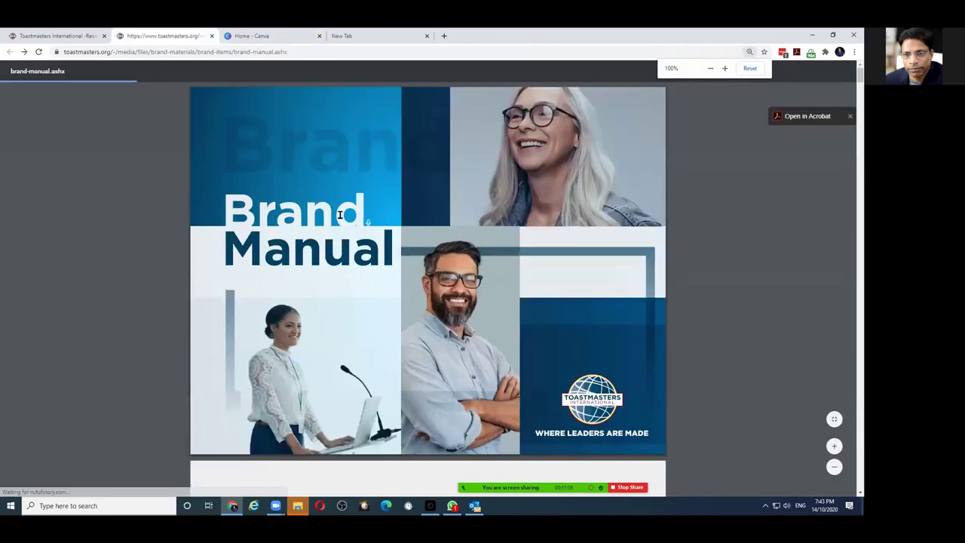
scroll(347, 217, down, 5)
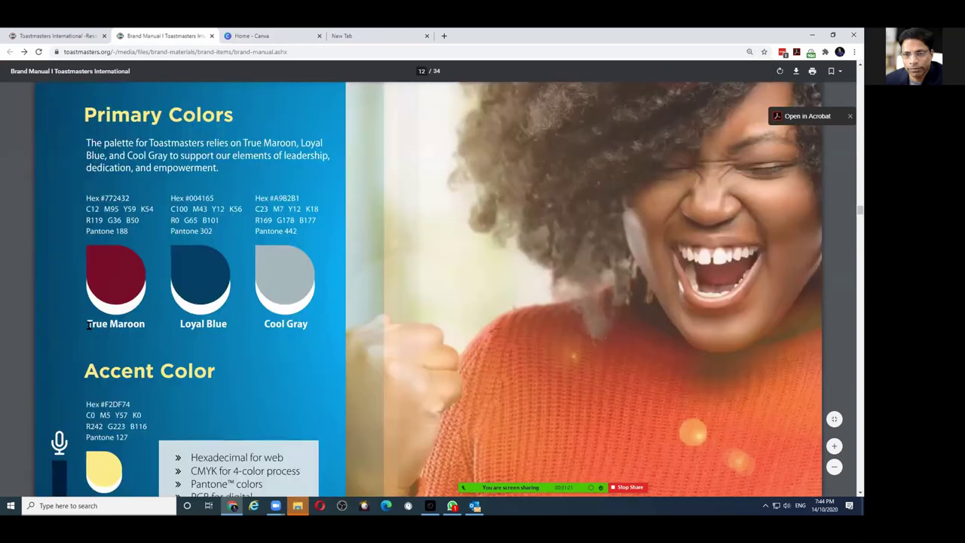
Review the primary colours True Maroon #772432, Loyal Blue #004165 and Cool Gray #A9B2B1.
scroll(155, 320, down, 1)
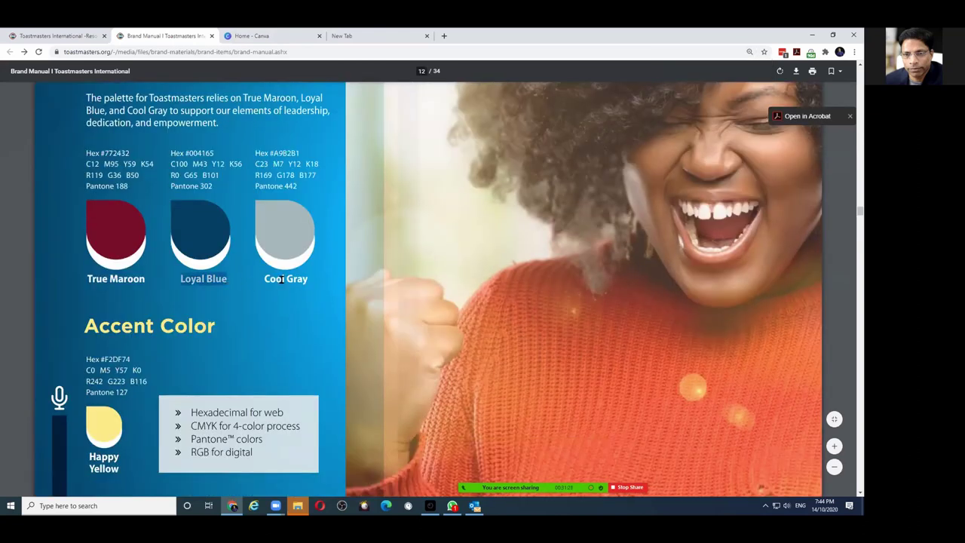
drag(272, 279, 309, 280)
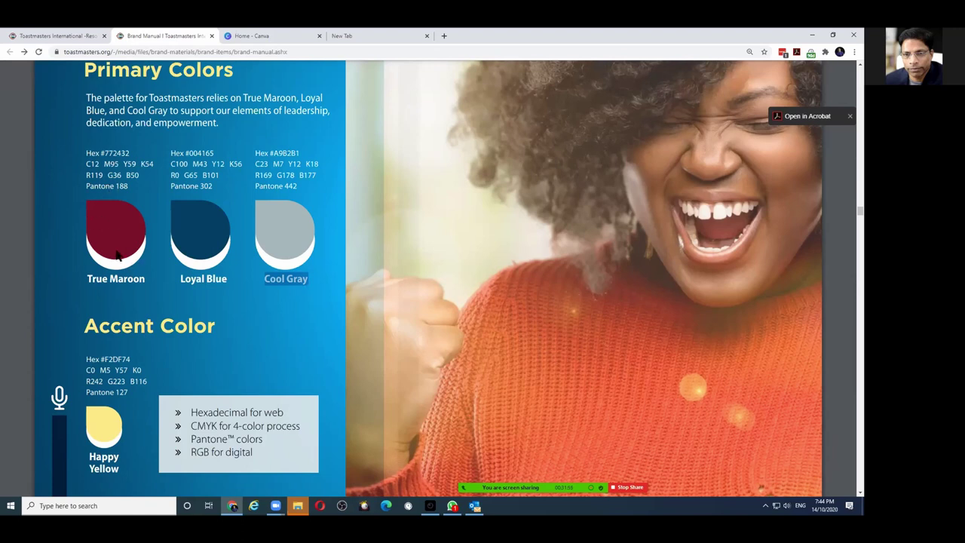
scroll(120, 219, up, 3)
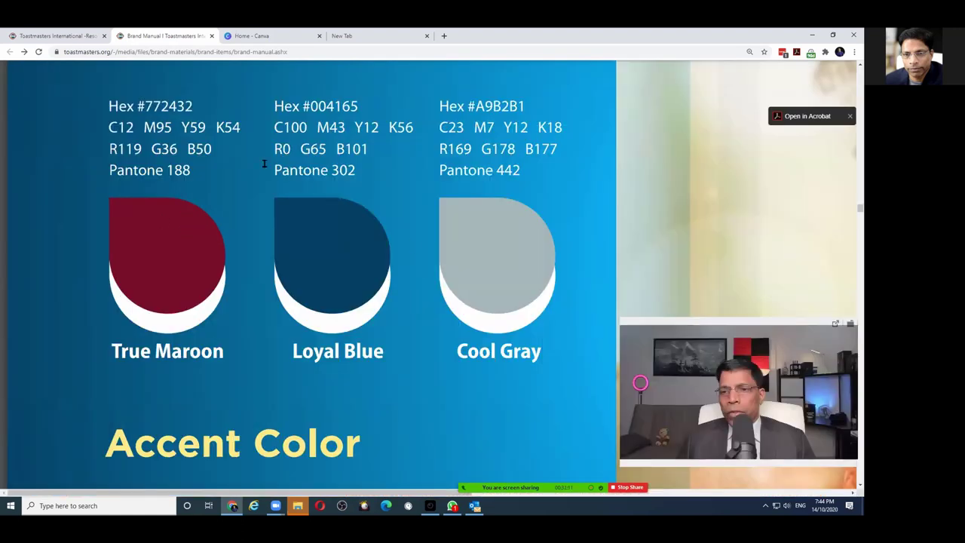
drag(619, 325, 405, 183)
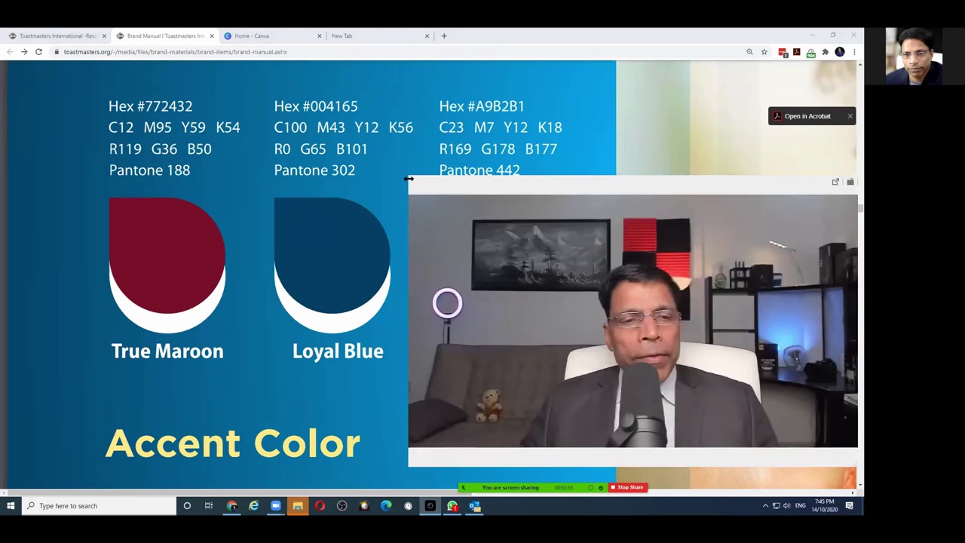
drag(409, 182, 577, 312)
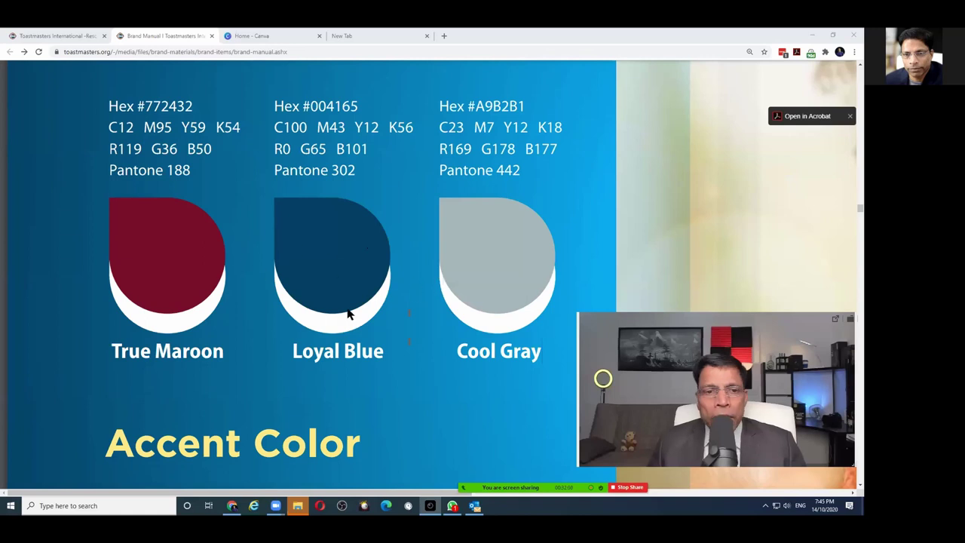
Select the Accent Color heading for Happy Yellow #F2DF74, then move on to page 13.
scroll(252, 381, down, 1)
scroll(306, 224, down, 2)
drag(306, 224, 106, 218)
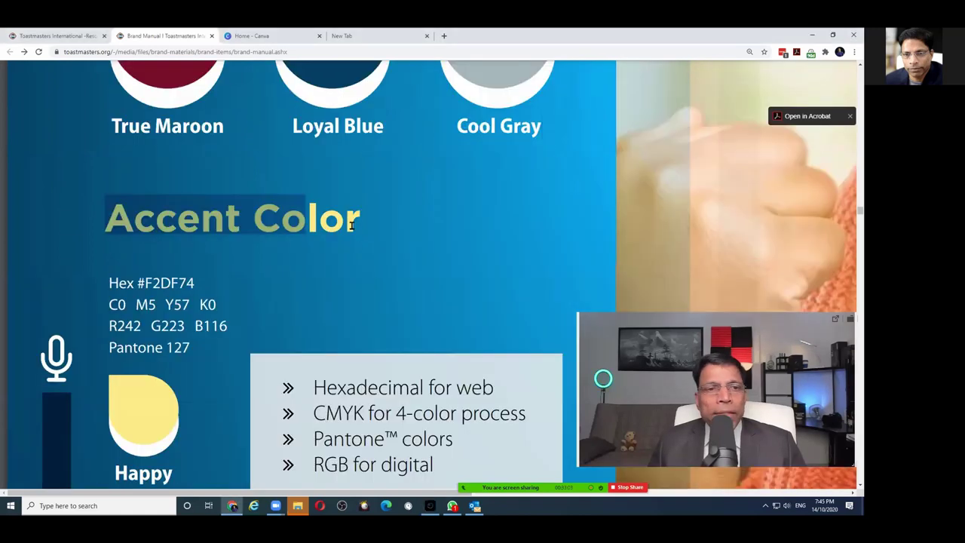
drag(348, 218, 348, 218)
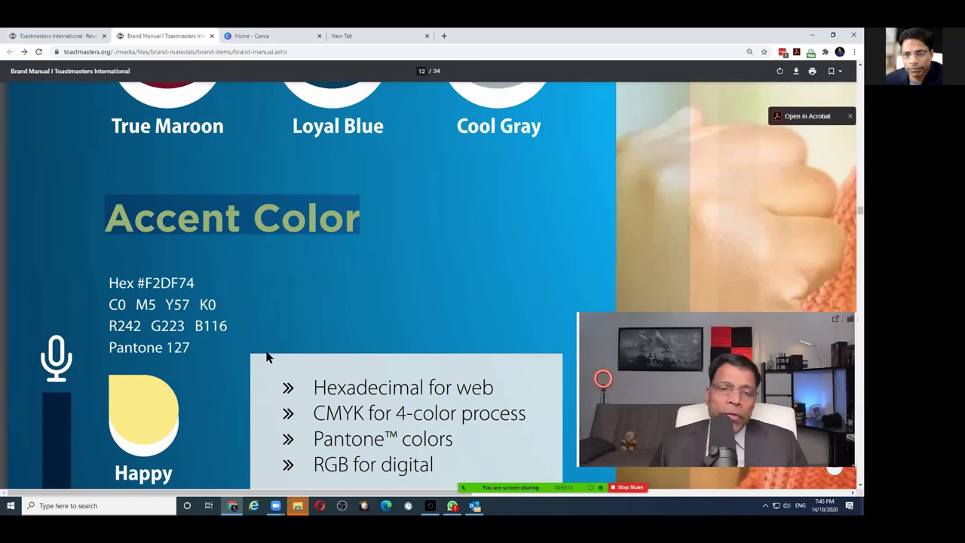
scroll(275, 350, down, 5)
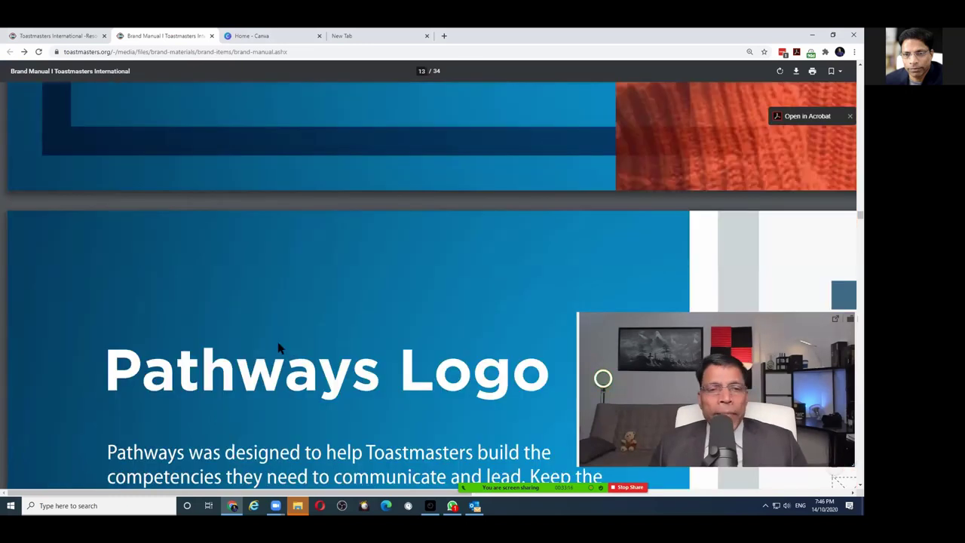
Review the font pages, selecting the Myriad Pro heading and the Source Sans Pro note.
scroll(278, 347, down, 5)
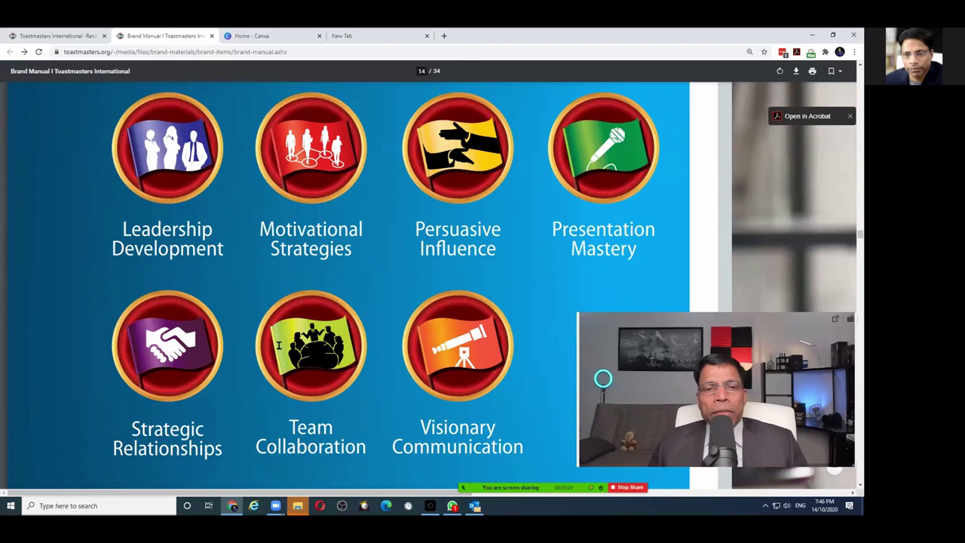
scroll(278, 345, down, 5)
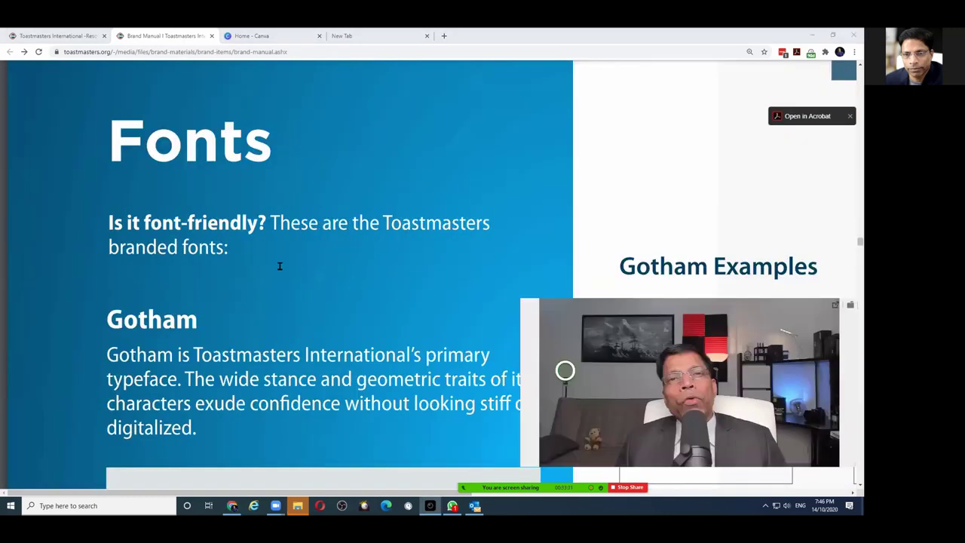
scroll(111, 186, down, 2)
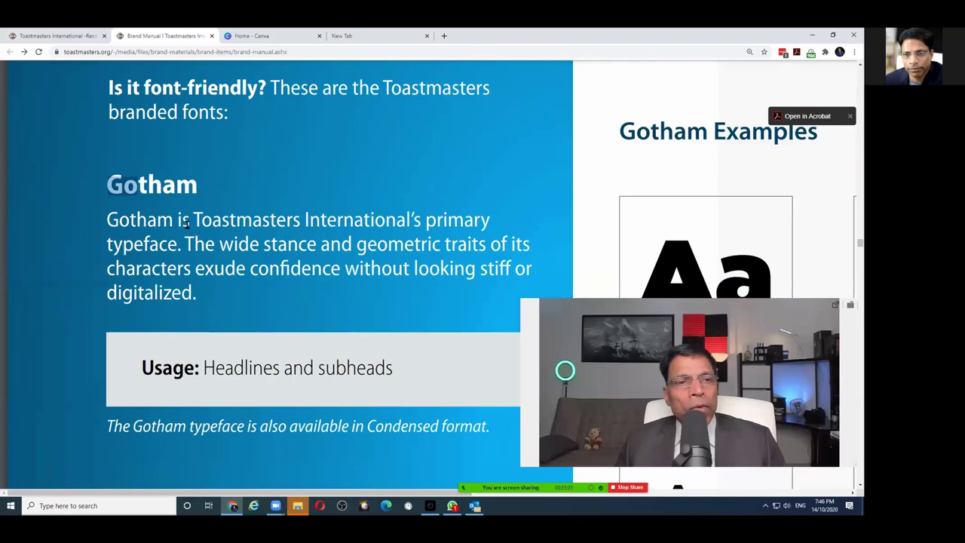
scroll(170, 245, down, 3)
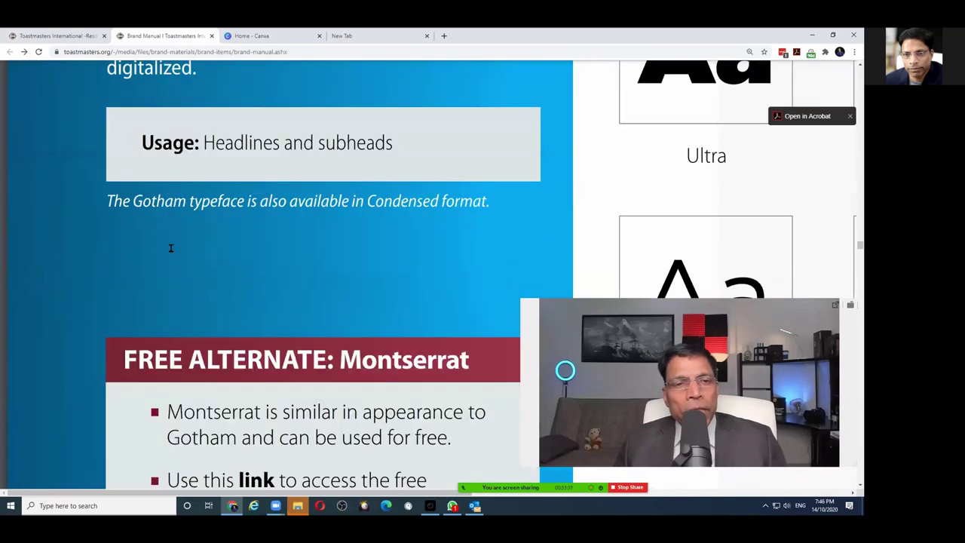
scroll(172, 278, down, 2)
drag(171, 277, 255, 276)
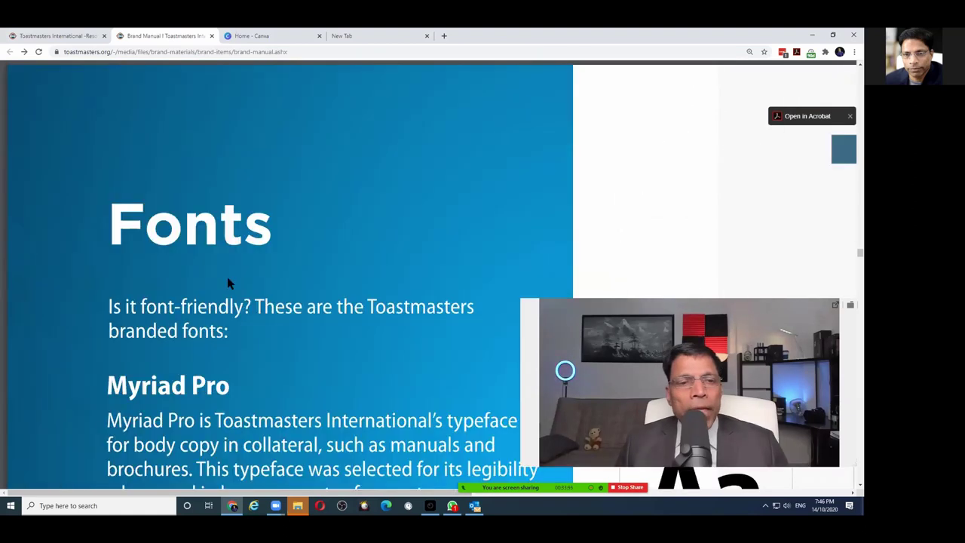
scroll(240, 159, down, 3)
triple_click(239, 160)
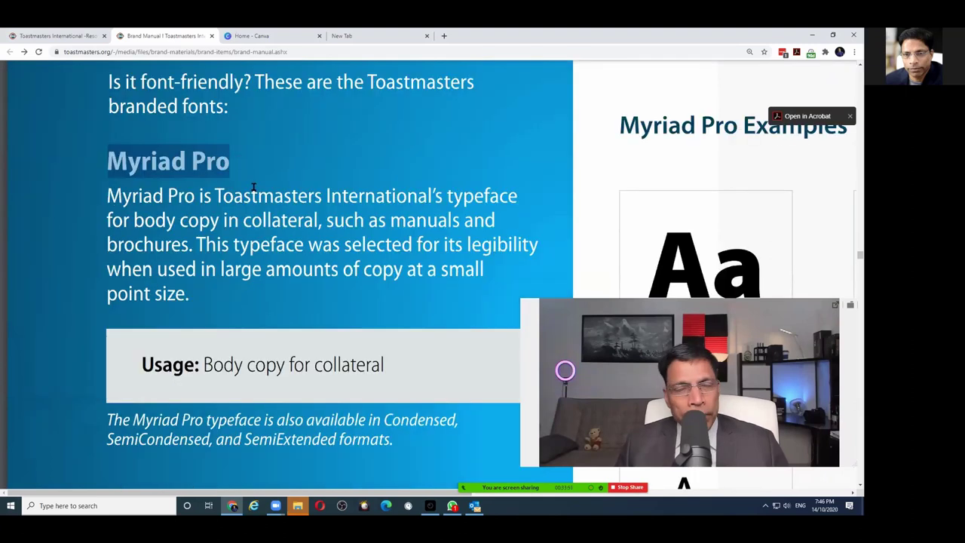
scroll(253, 190, down, 4)
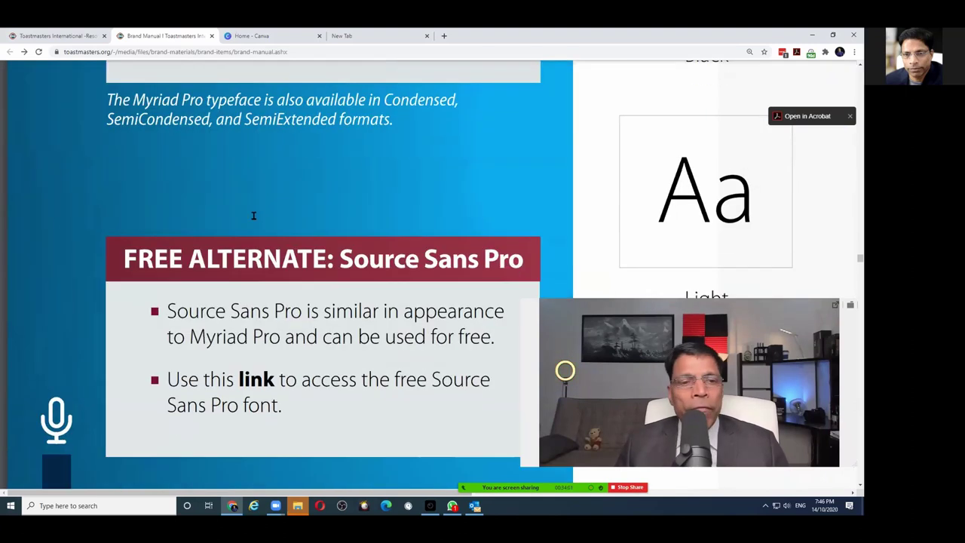
scroll(226, 226, down, 1)
double_click(218, 224)
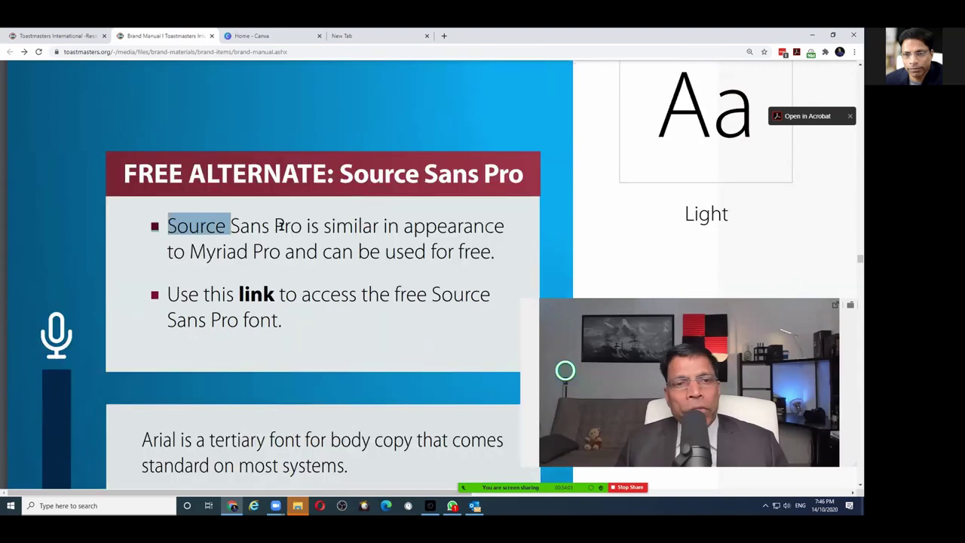
Read through the Images and Photography guidance, then switch to the Canva home tab.
scroll(317, 218, down, 5)
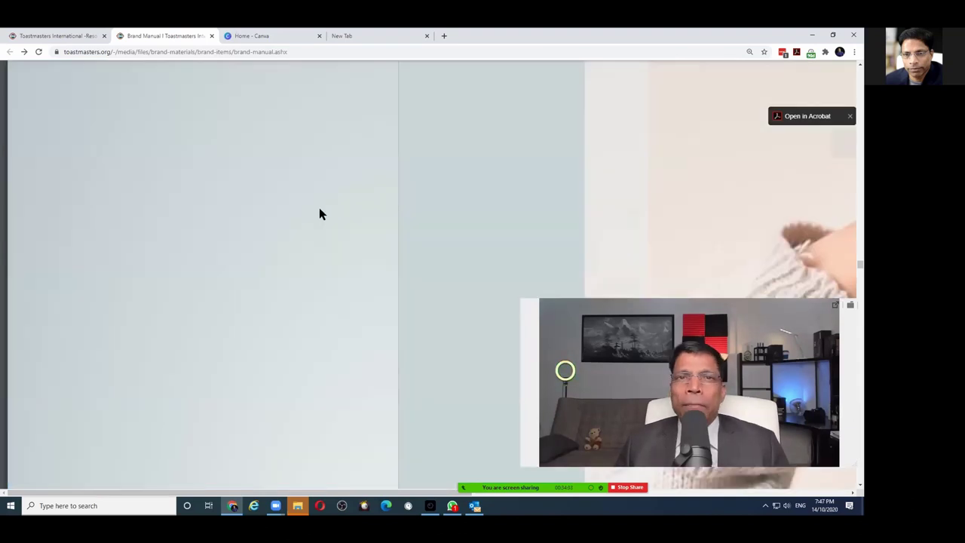
scroll(319, 217, down, 2)
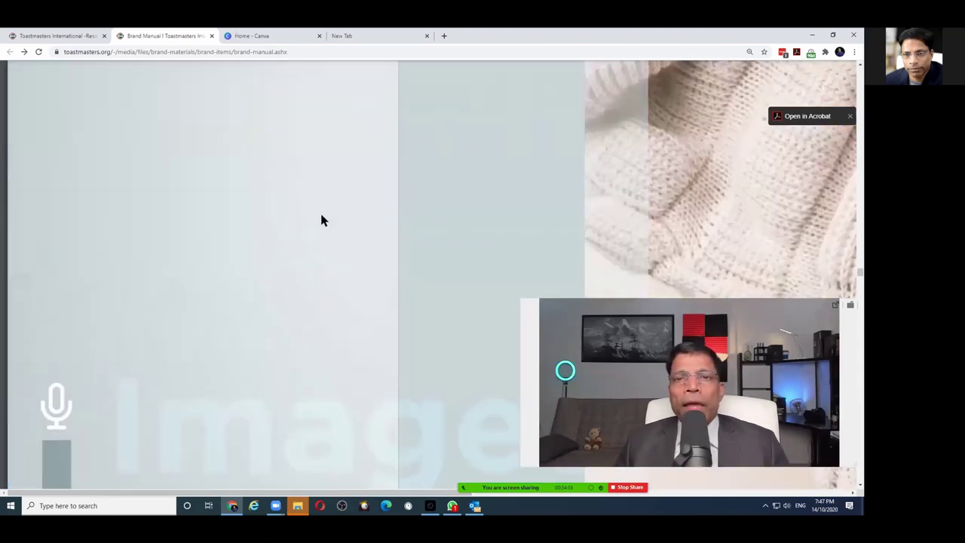
scroll(320, 218, down, 3)
scroll(321, 218, down, 5)
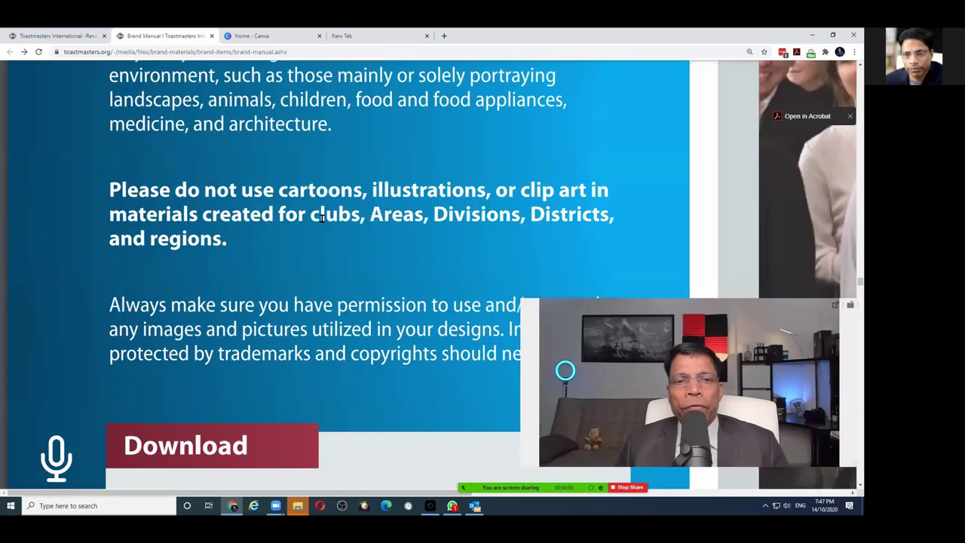
scroll(321, 217, up, 1)
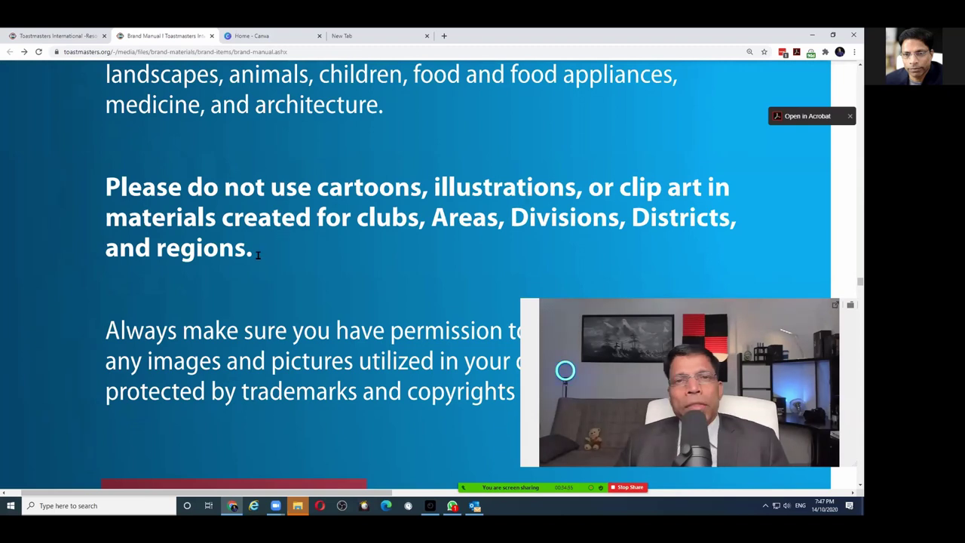
scroll(507, 164, up, 4)
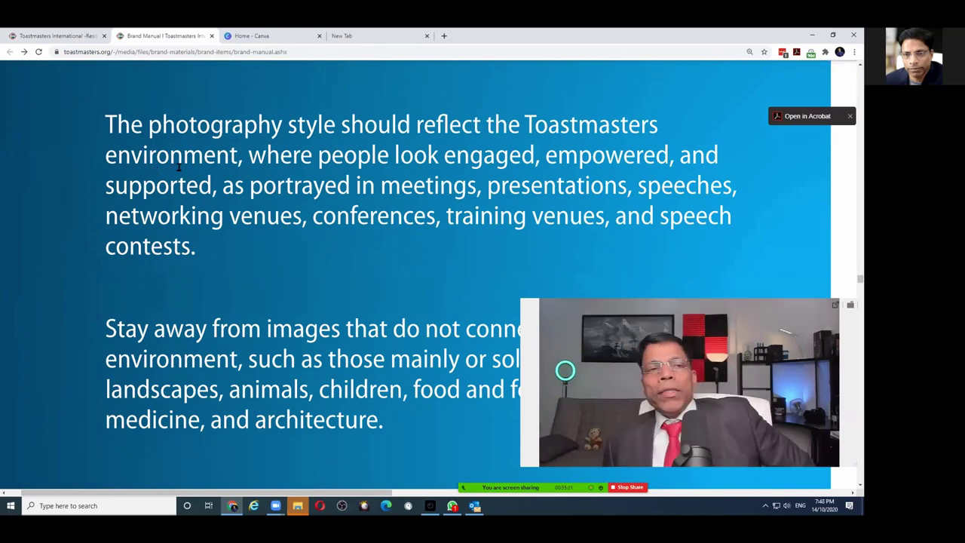
click(241, 35)
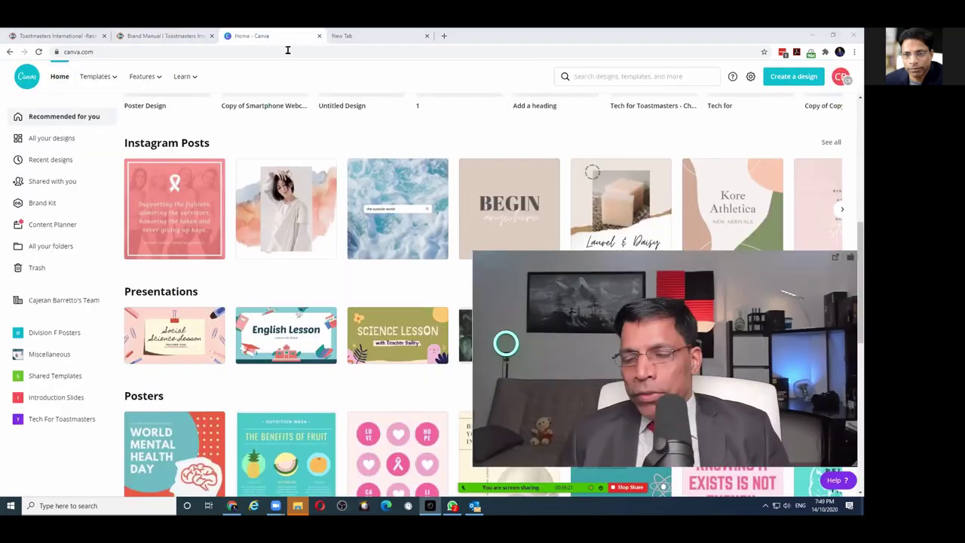
Enlarge the Canva page and show All your designs.
click(143, 51)
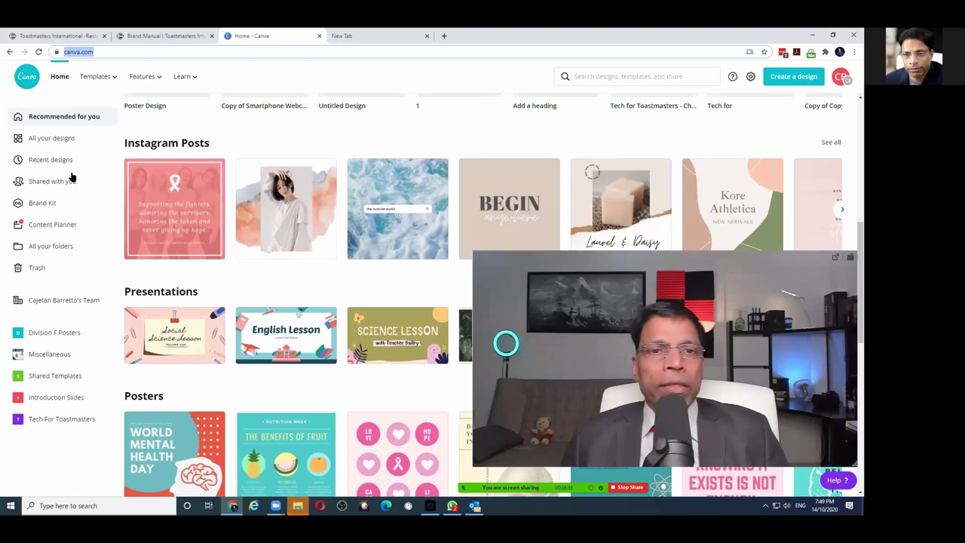
key(ctrl+plus)
key(ctrl+plus)
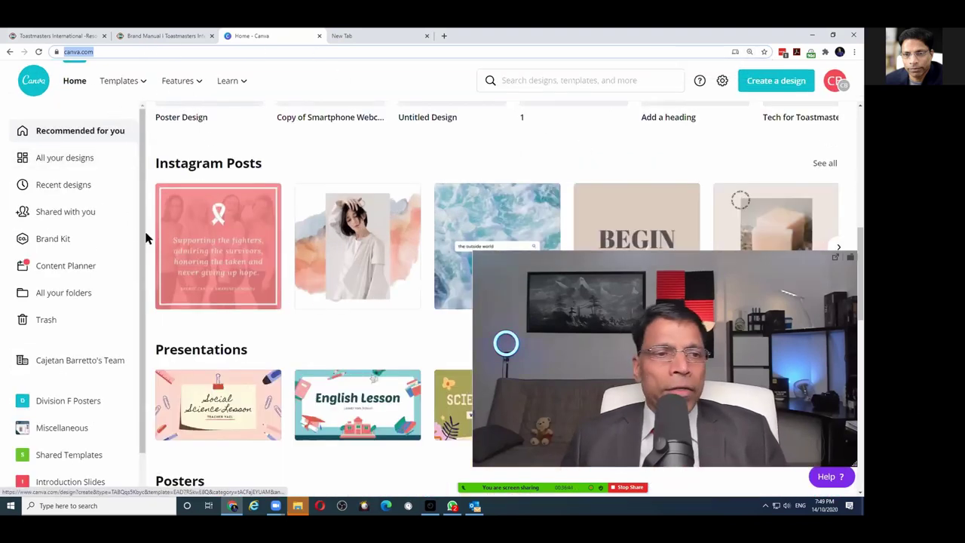
click(52, 160)
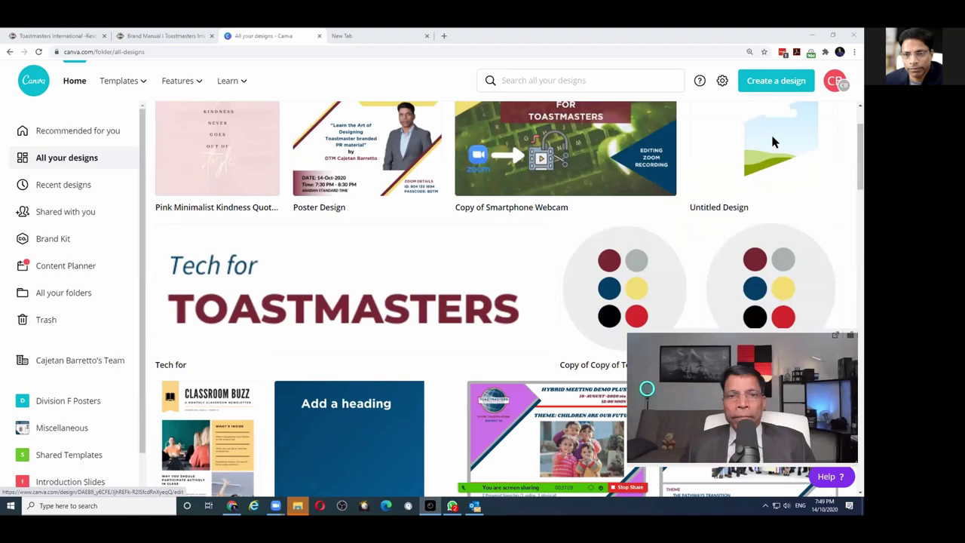
scroll(747, 102, up, 2)
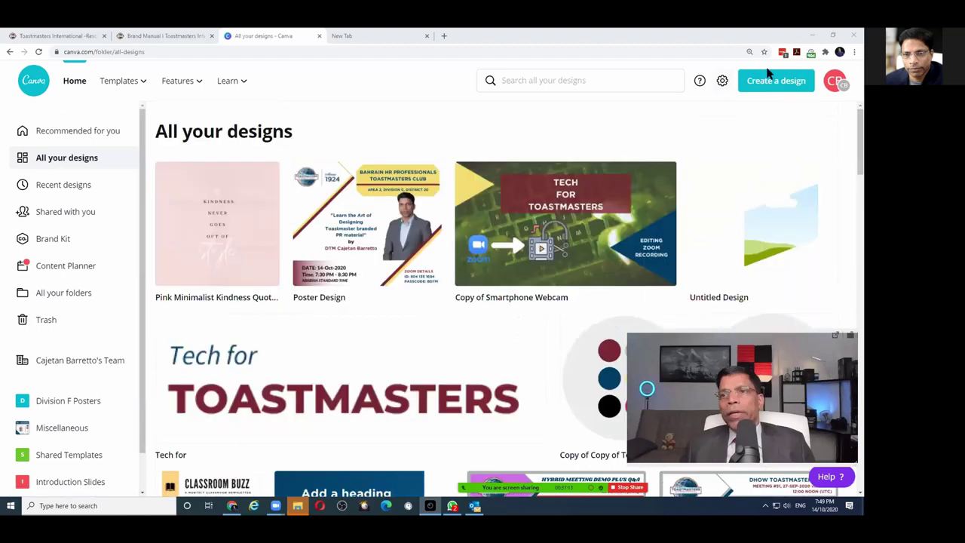
Create a new 1080 × 1080 px Instagram Post design.
click(764, 78)
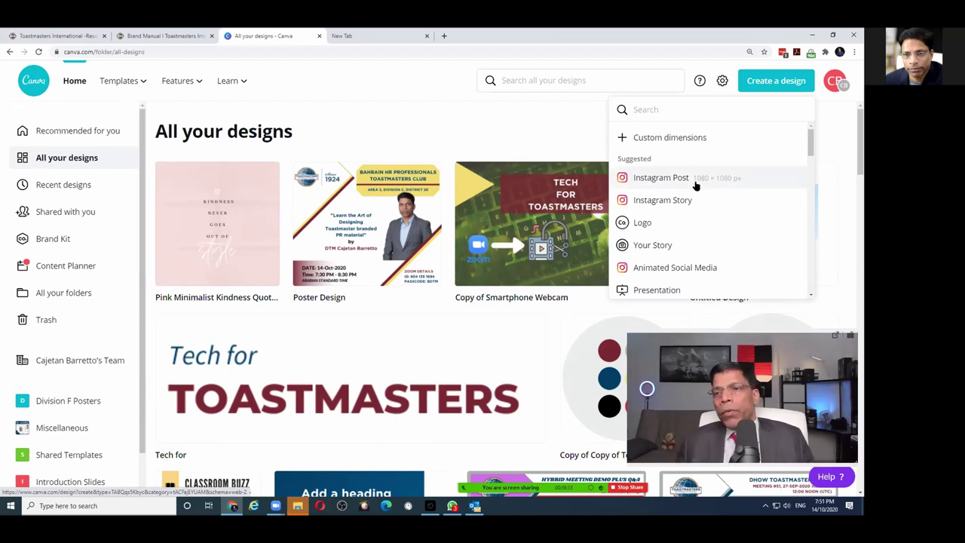
key(ctrl+plus)
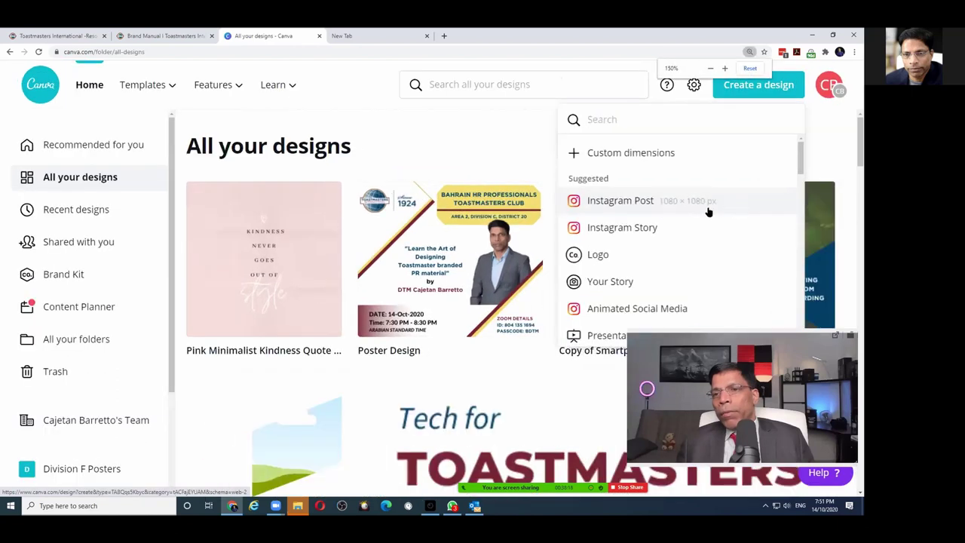
scroll(642, 209, down, 6)
scroll(642, 209, up, 6)
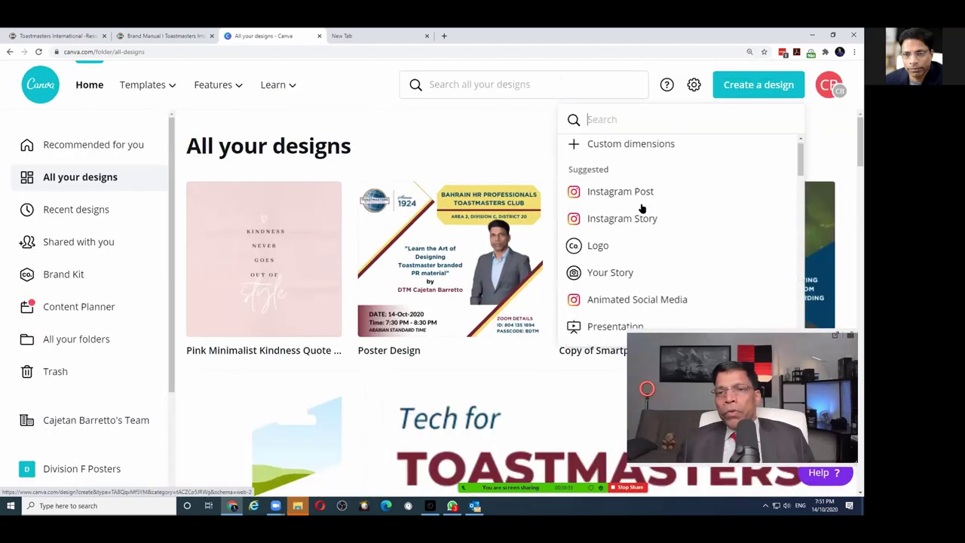
scroll(641, 209, up, 1)
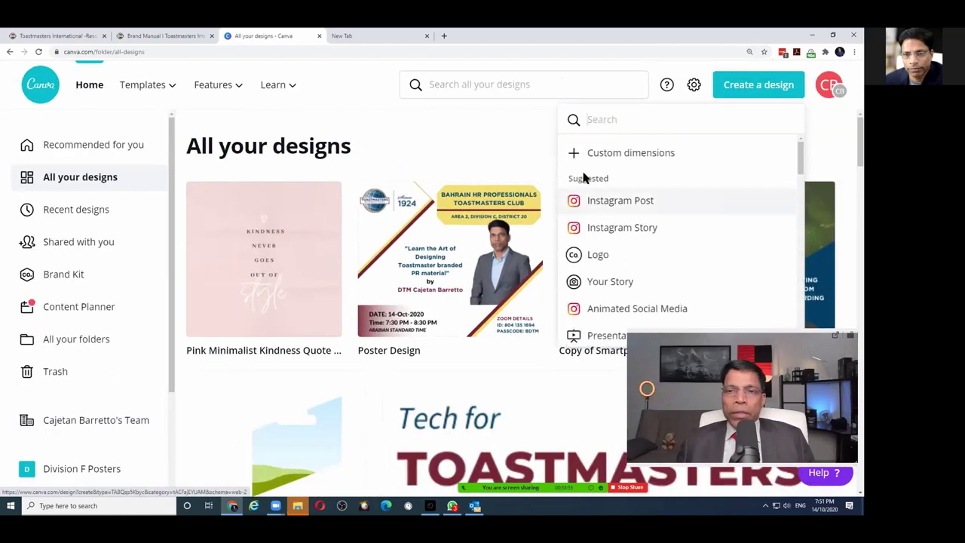
click(633, 203)
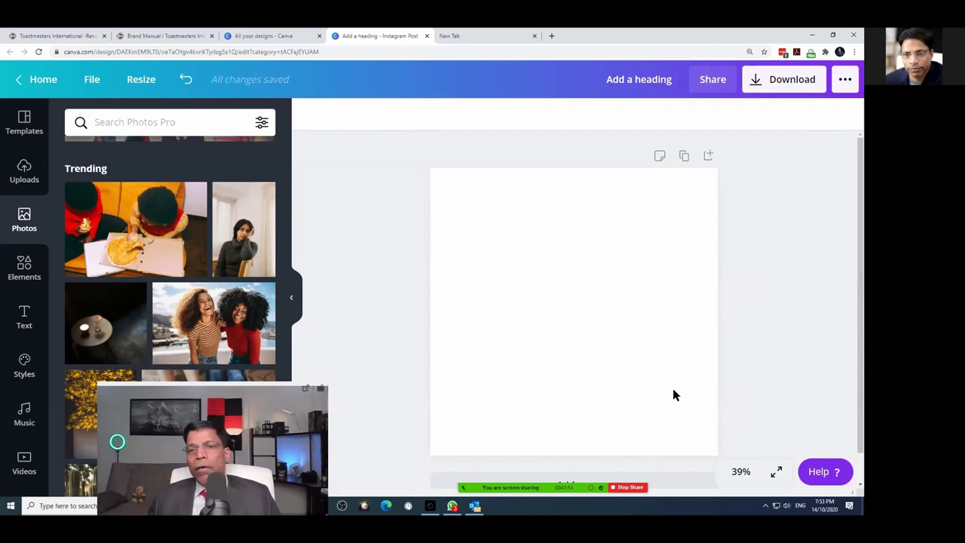
Try brand yellow, navy, maroon and grey as the post's background colour.
click(627, 181)
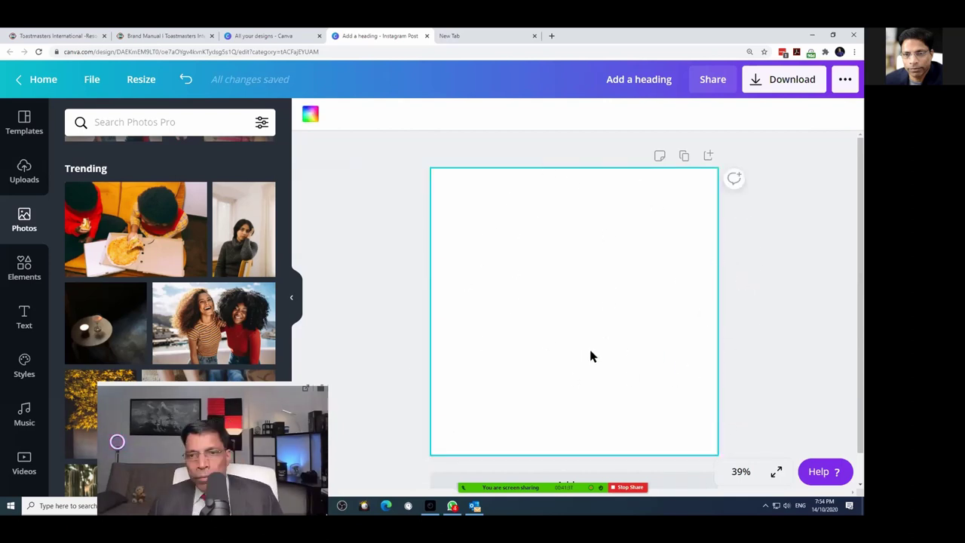
click(310, 114)
click(199, 320)
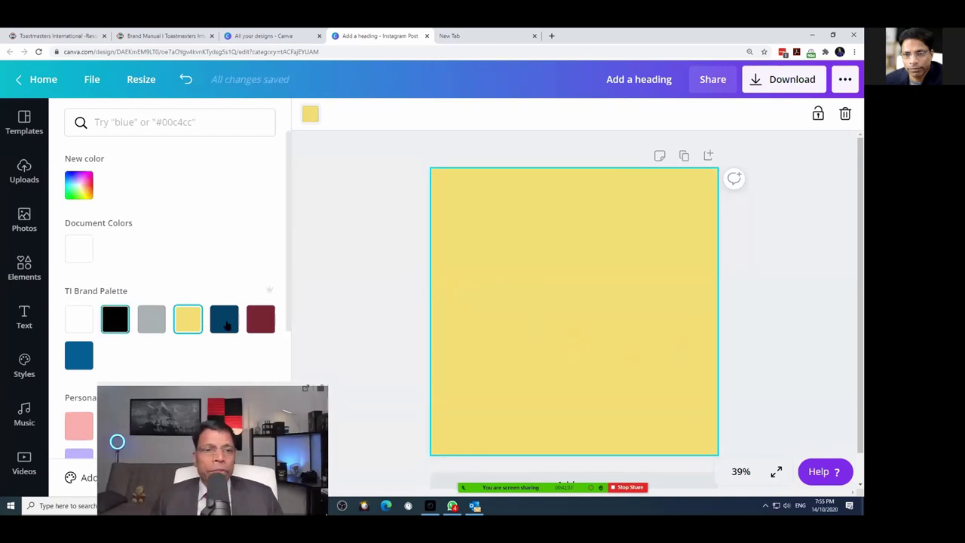
click(226, 321)
click(260, 323)
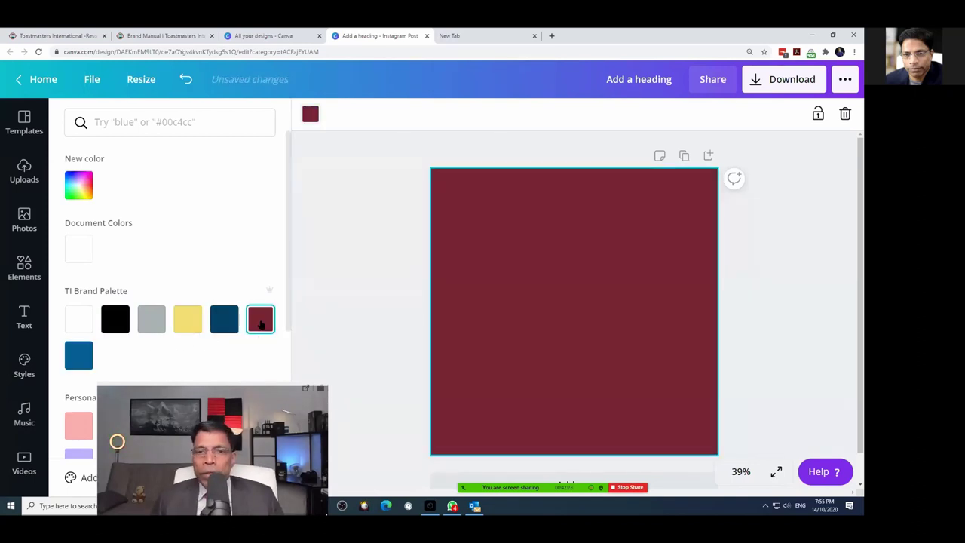
click(151, 323)
Try white, black and maroon backgrounds, then undo back to white.
click(70, 326)
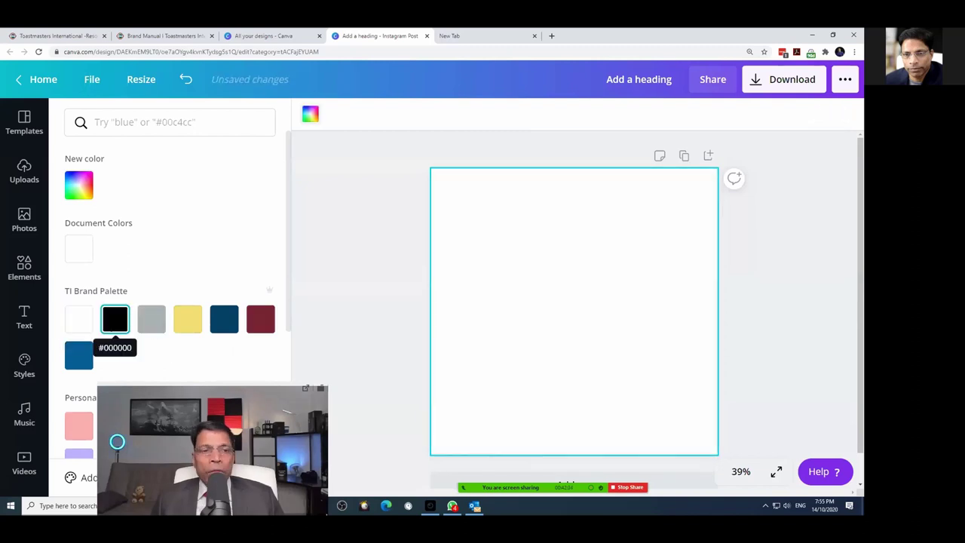
click(115, 319)
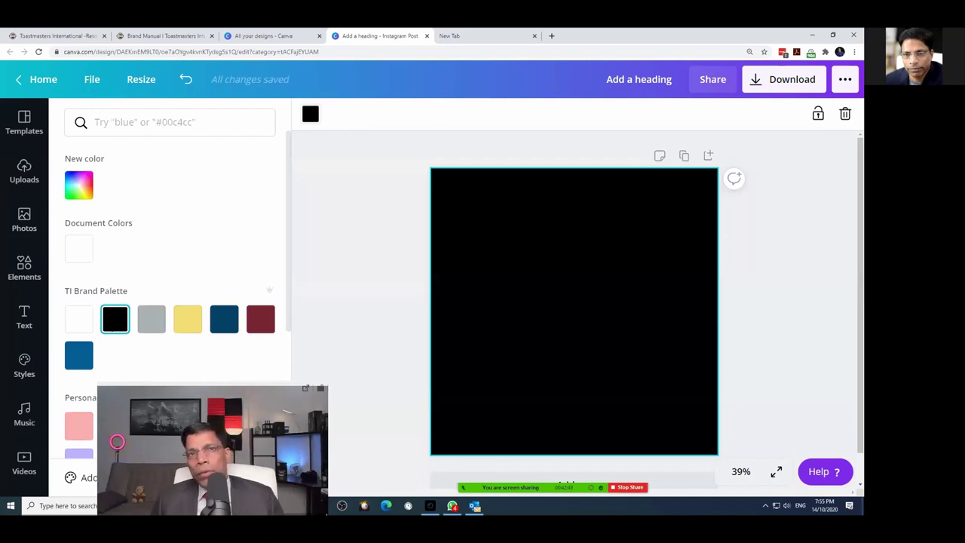
click(261, 318)
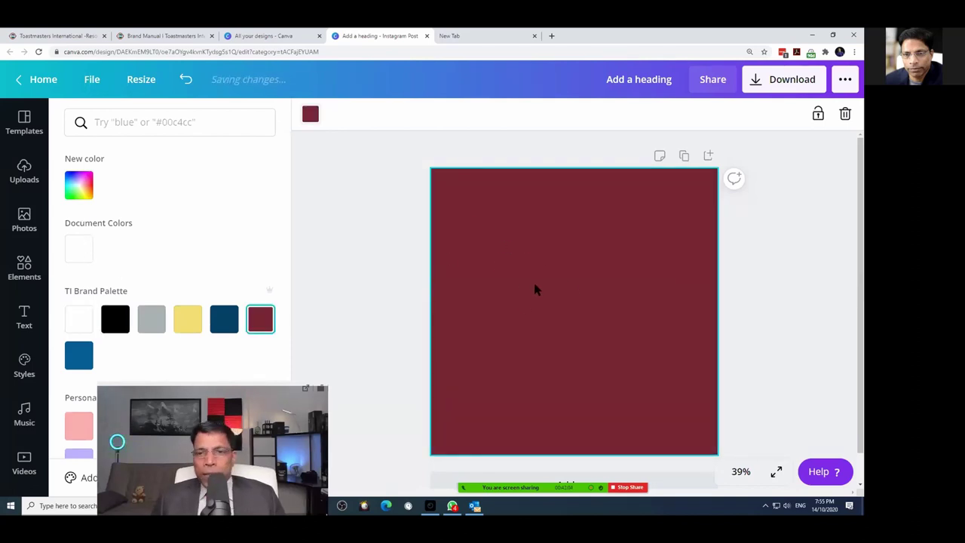
key(Delete)
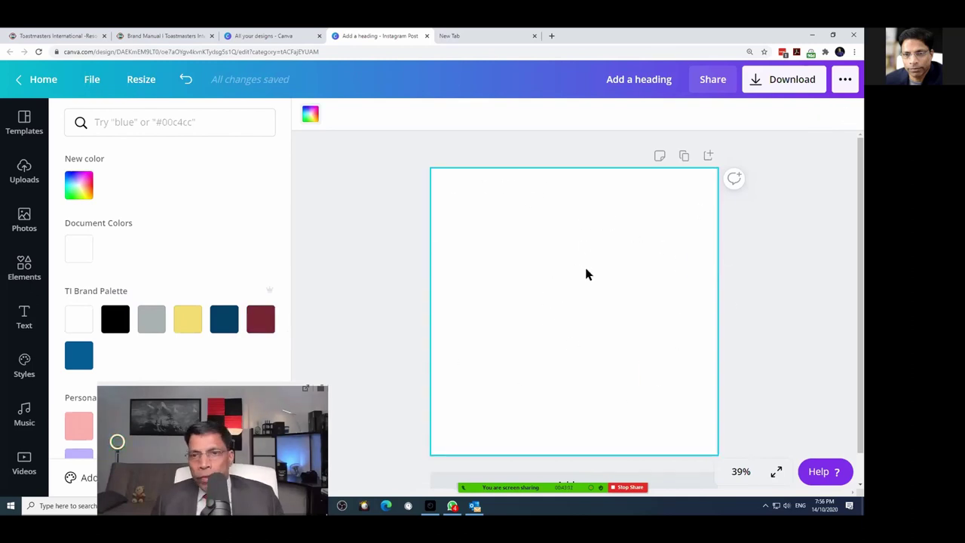
Search colour code 772432 and apply it as the post background, then go Home.
click(310, 116)
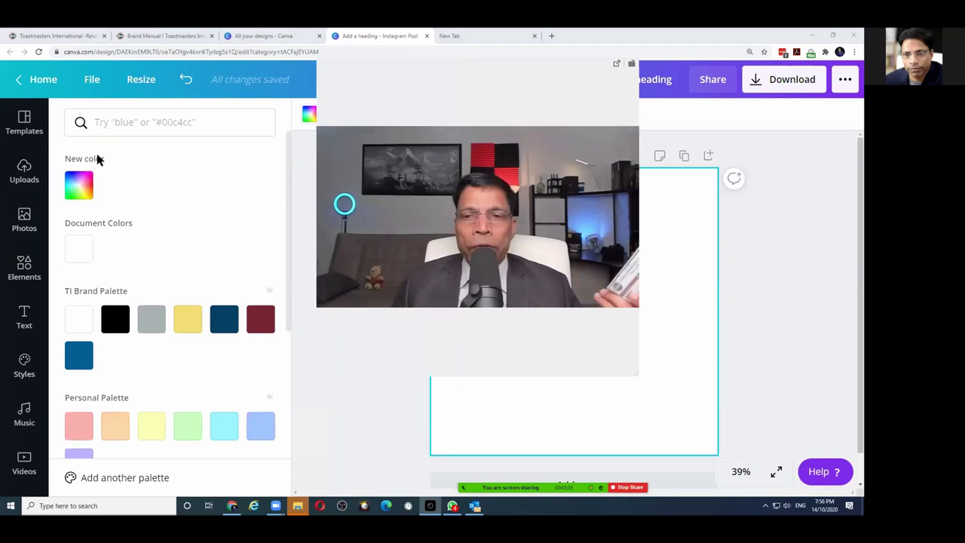
click(130, 122)
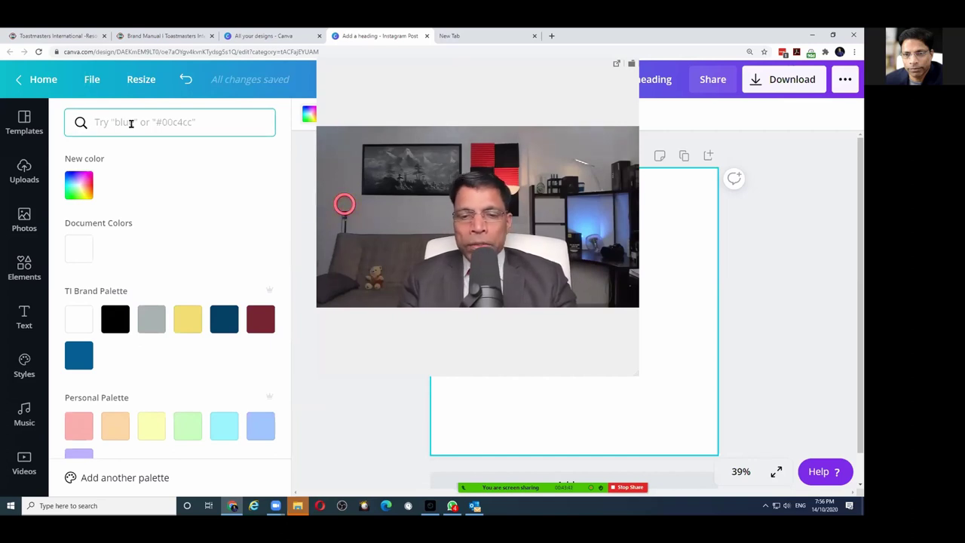
text(77)
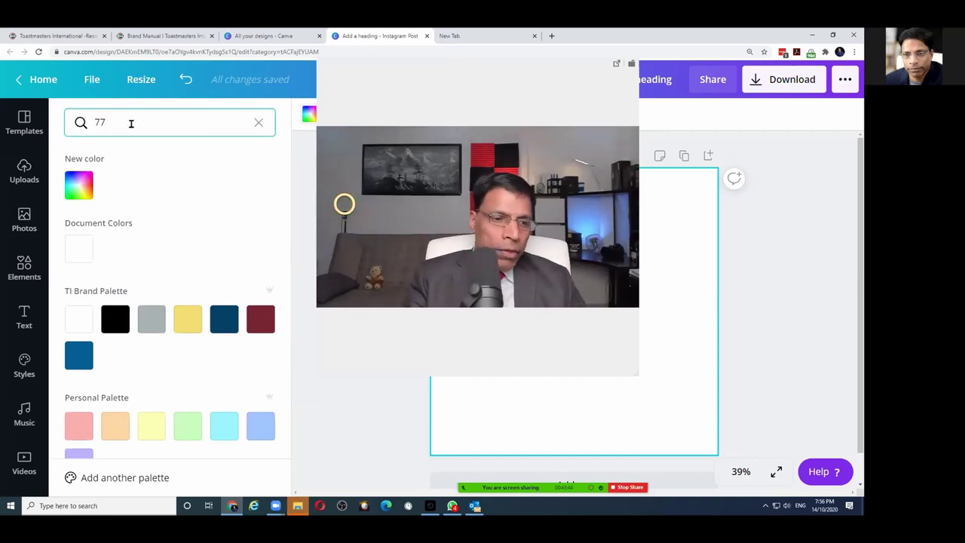
text(24)
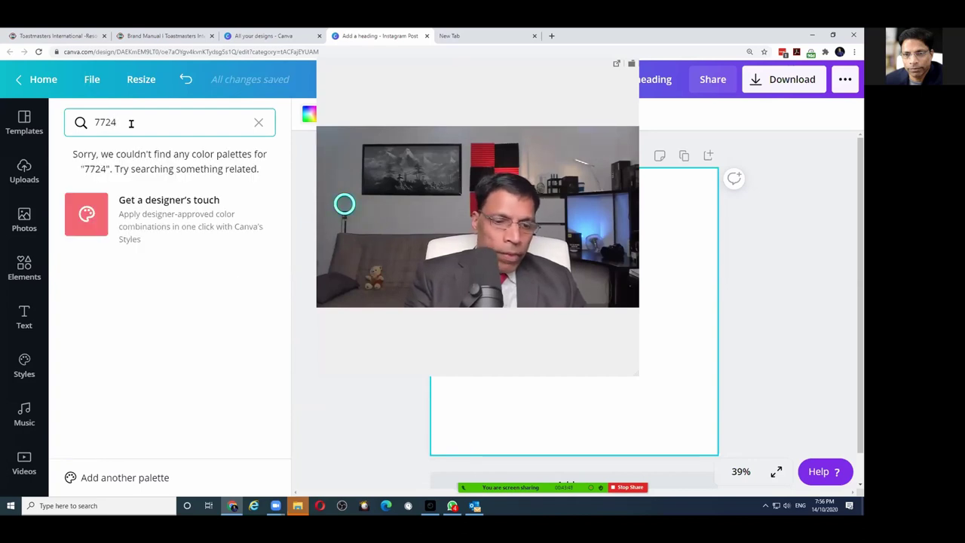
text(32)
key(Return)
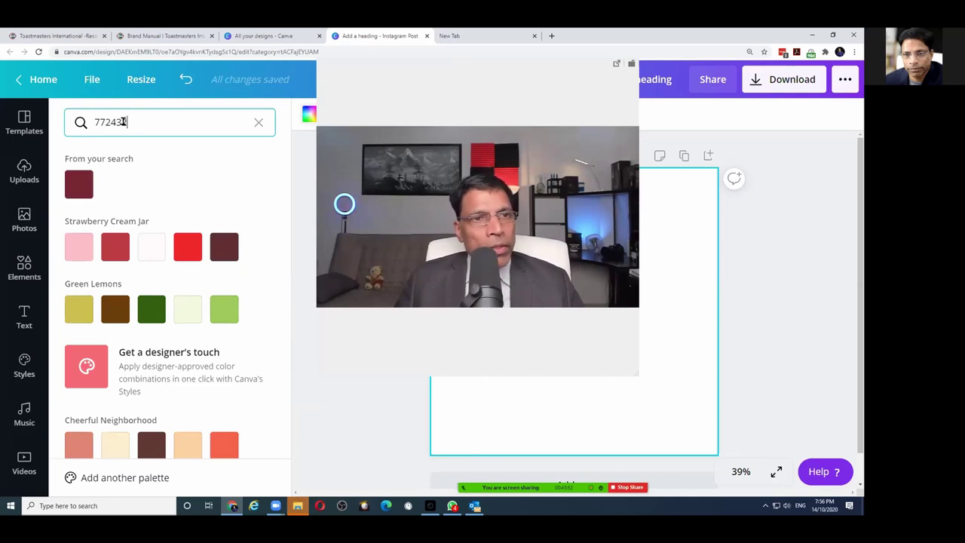
click(83, 187)
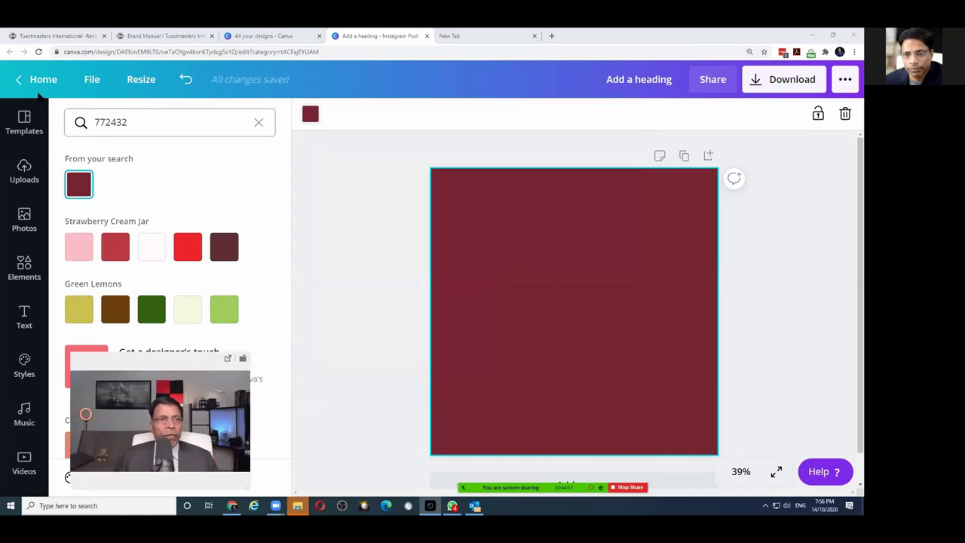
click(24, 84)
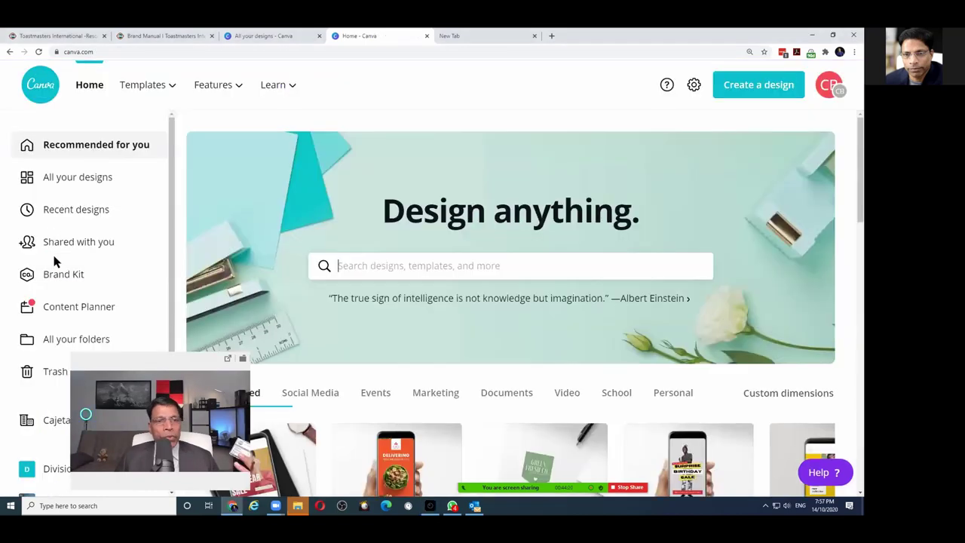
Check the Brand Kit's Brand colors, then return to the Instagram Post editor.
click(86, 276)
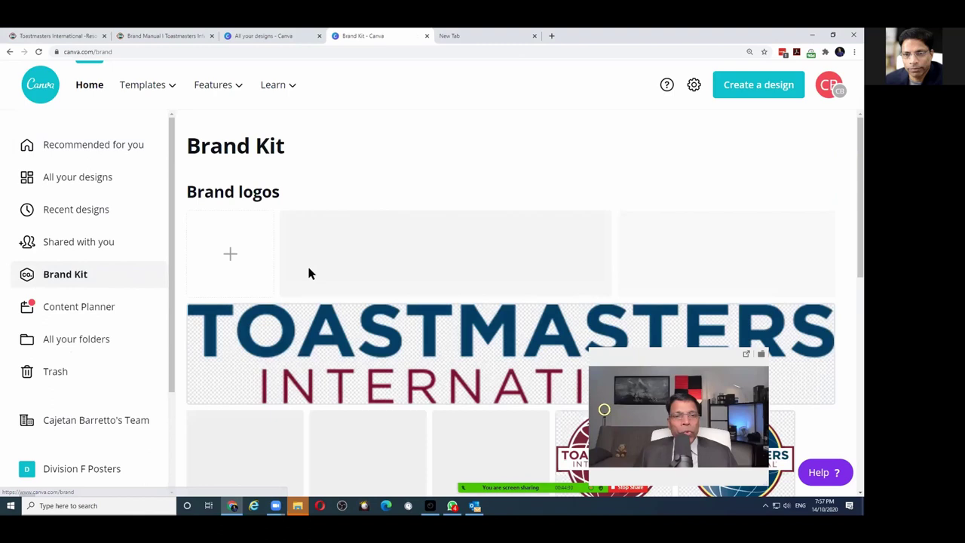
scroll(331, 194, down, 5)
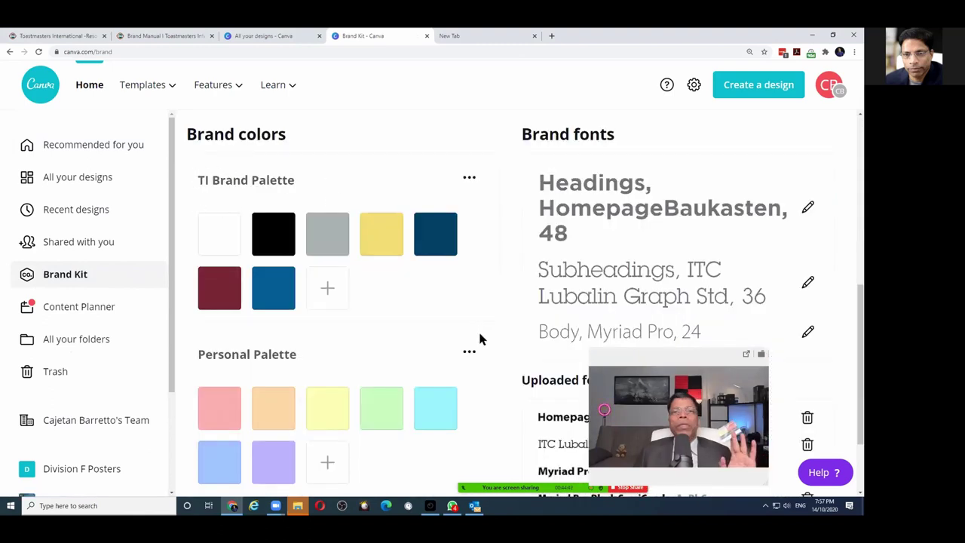
key(ctrl+shift+Tab)
click(301, 241)
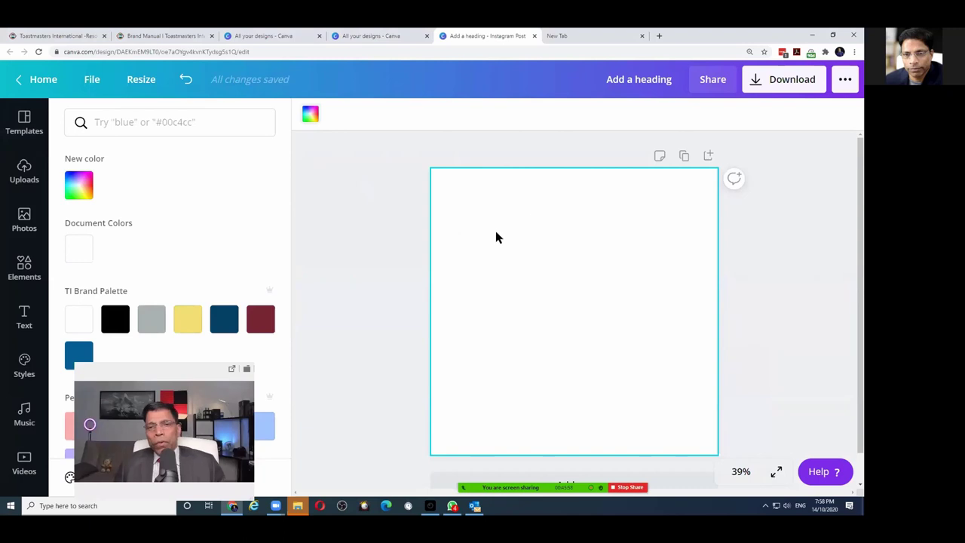
Download Logo Color (.png) from the Logo and Design Elements page, then return to Canva.
click(57, 36)
click(172, 38)
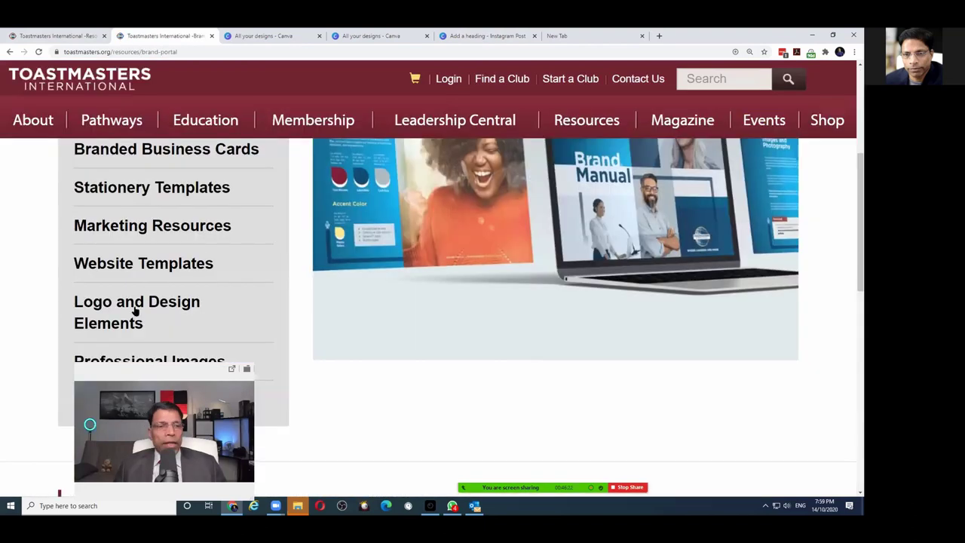
click(90, 321)
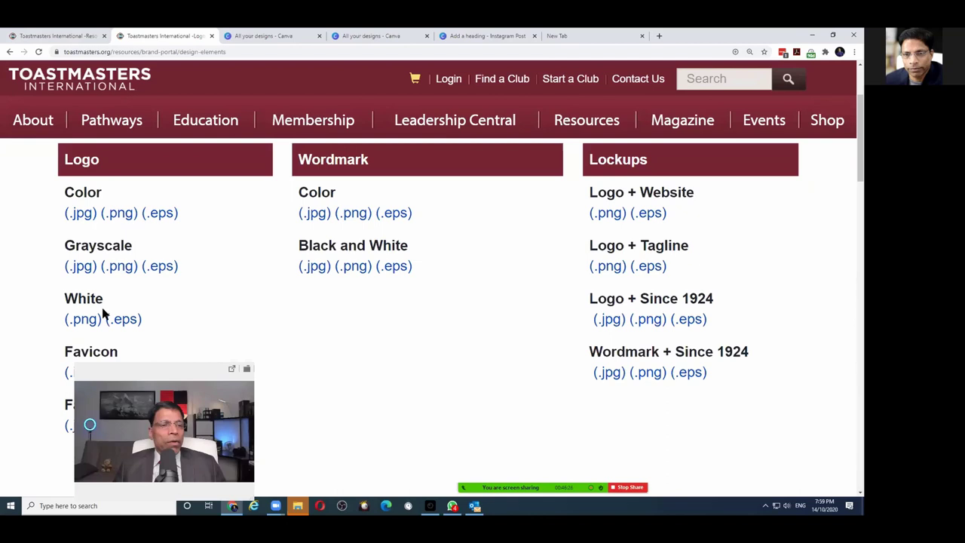
scroll(105, 311, down, 1)
scroll(105, 310, up, 1)
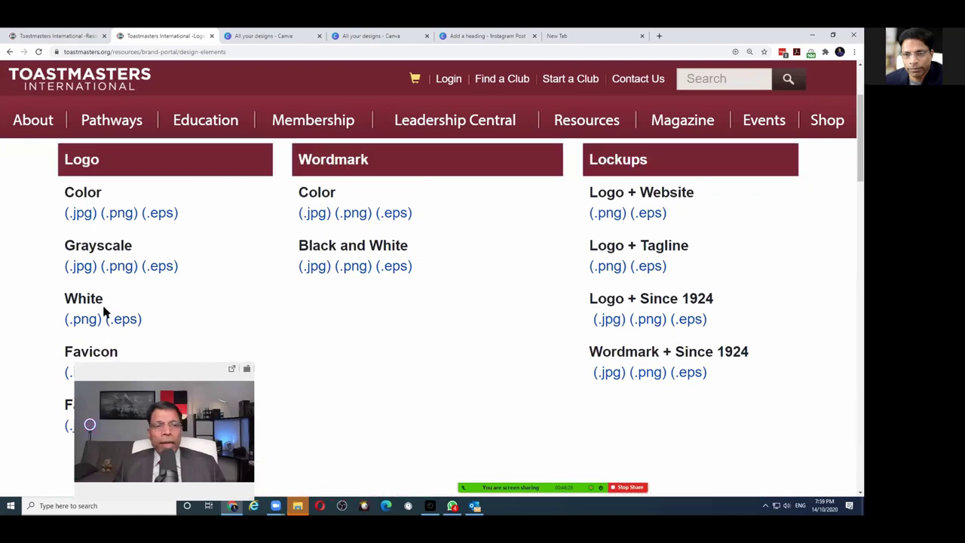
click(169, 377)
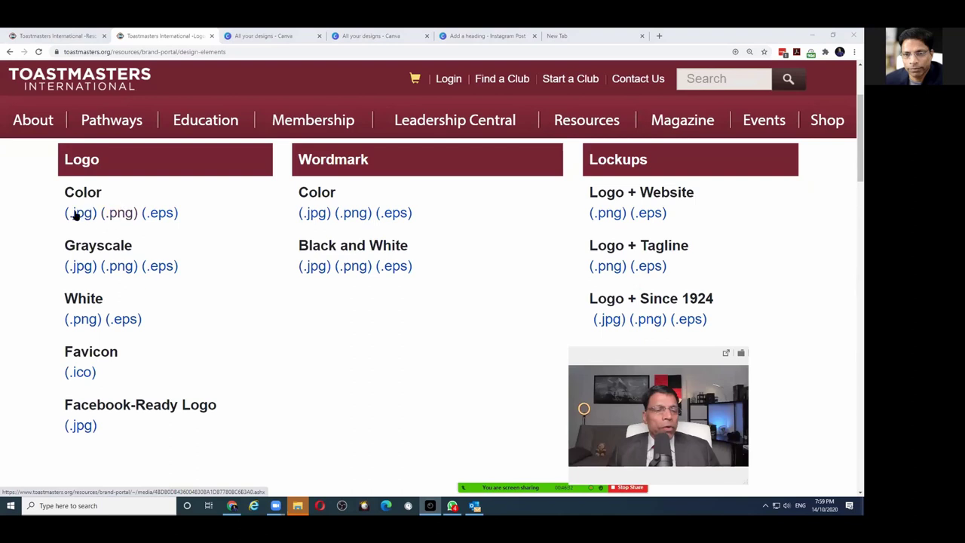
click(118, 214)
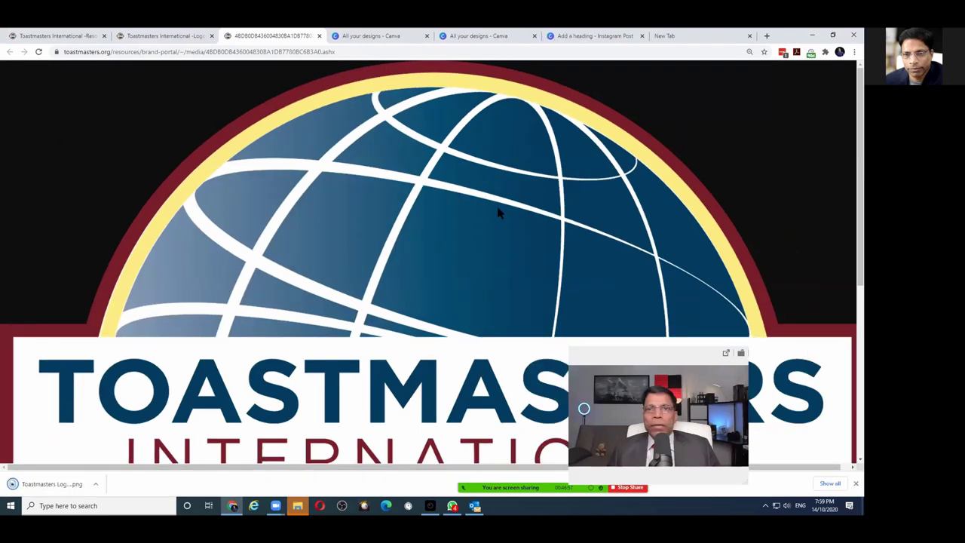
key(ctrl+6)
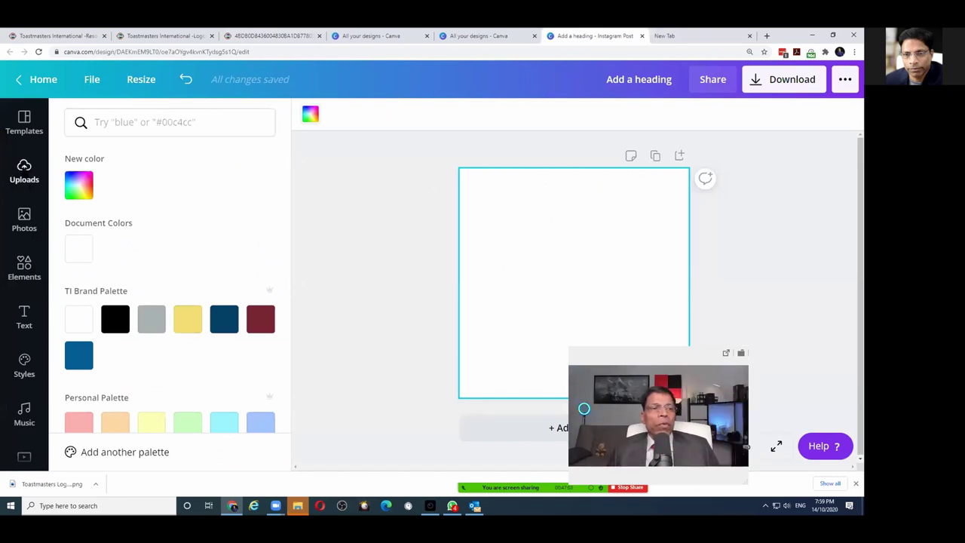
Upload the Toastmasters Logo Color PNG and place it, shrunk, in the post's top-left corner.
click(583, 408)
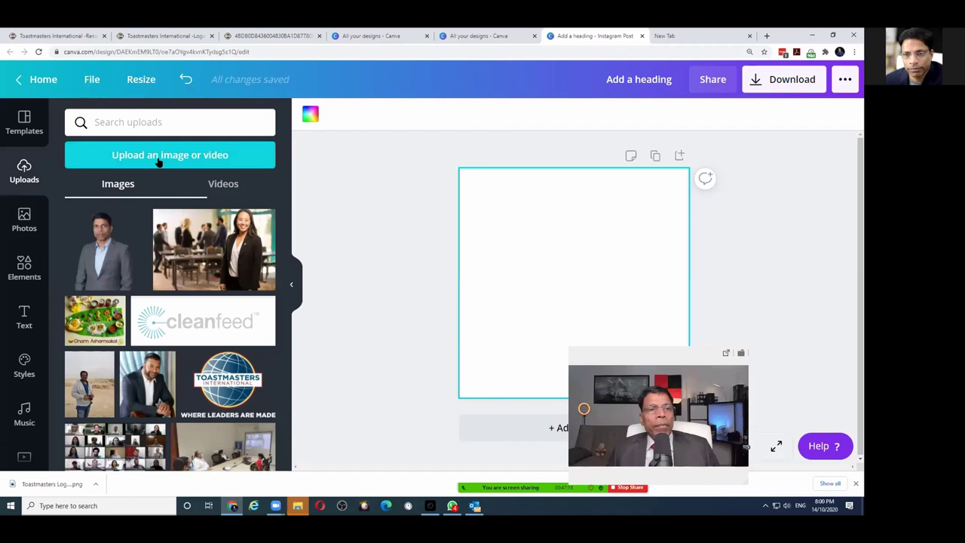
click(158, 156)
click(72, 197)
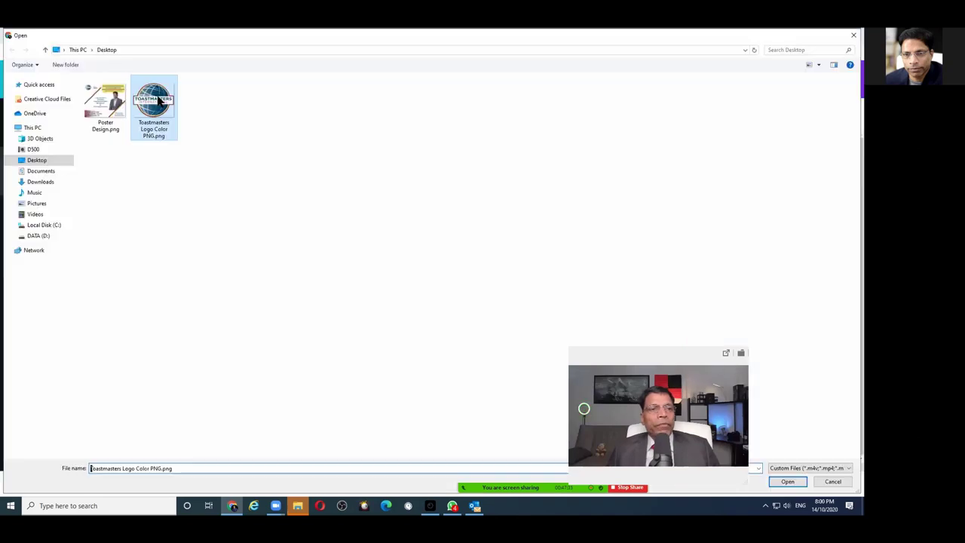
click(788, 482)
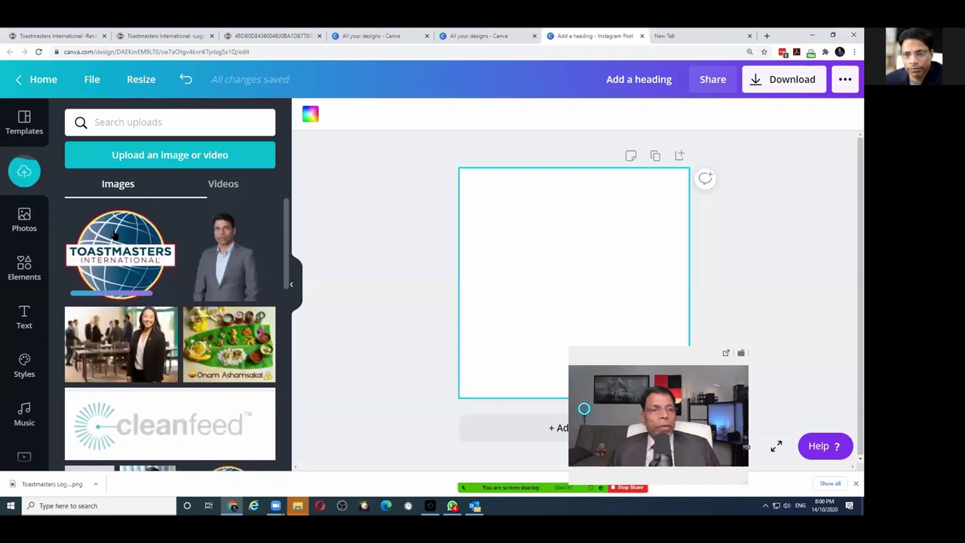
click(113, 236)
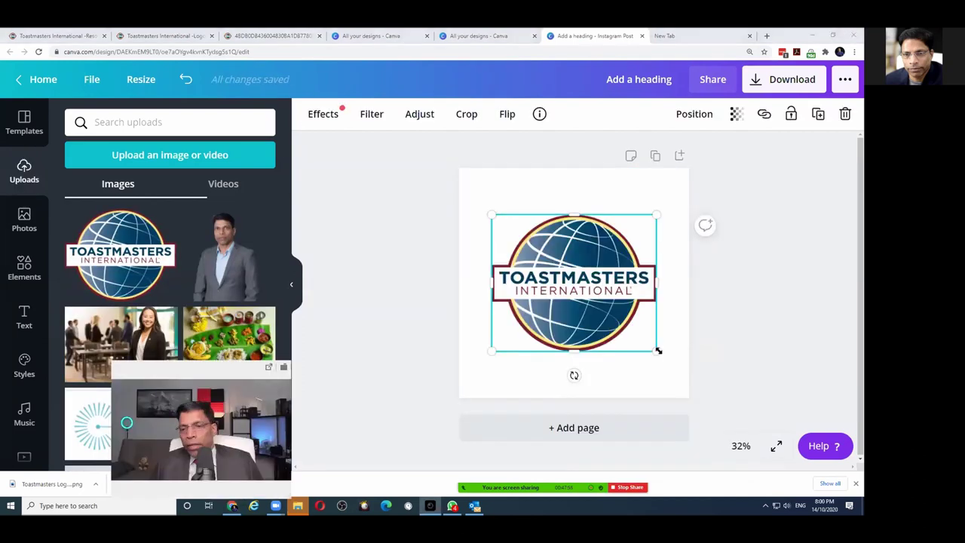
drag(657, 351, 473, 181)
click(576, 241)
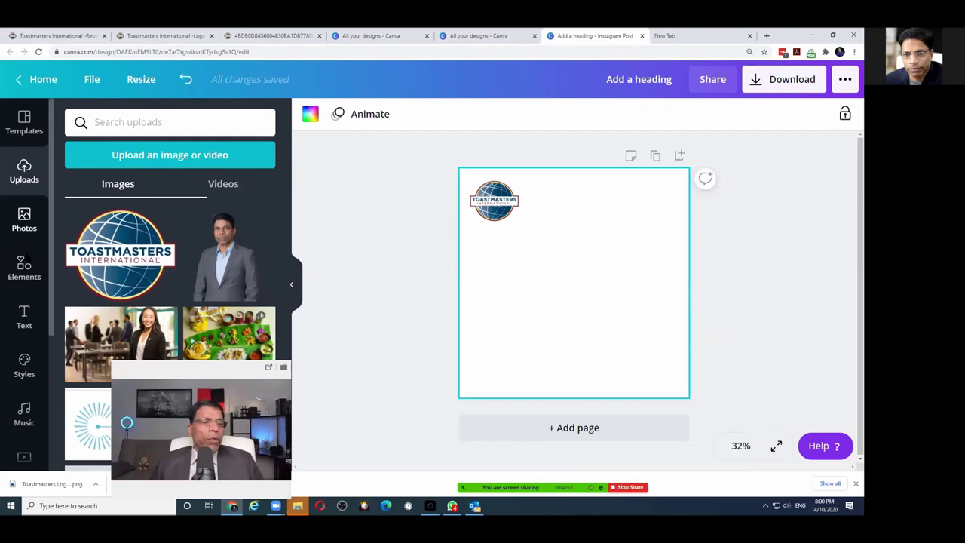
Add a square shape and stretch it into a wide yellow bar aligned with the logo.
click(35, 274)
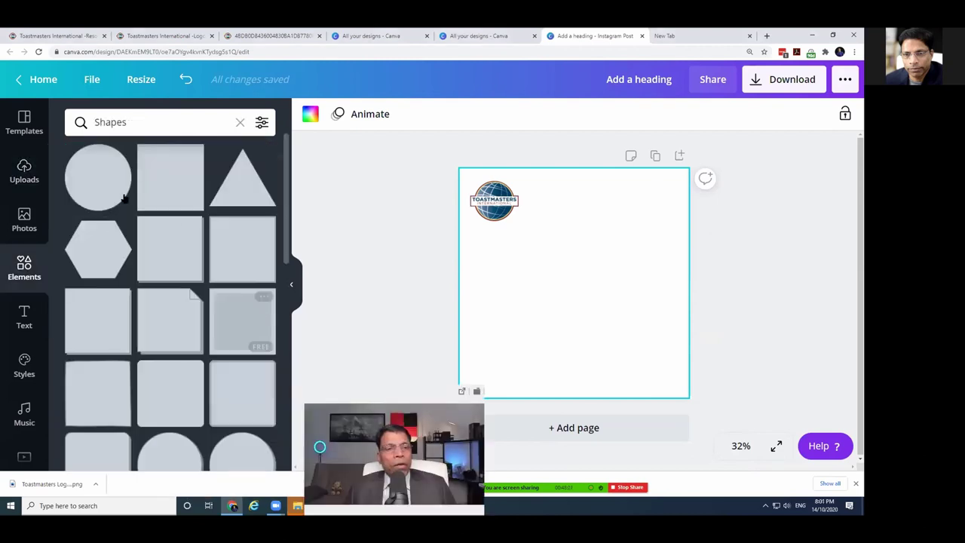
scroll(169, 263, down, 2)
scroll(171, 274, up, 2)
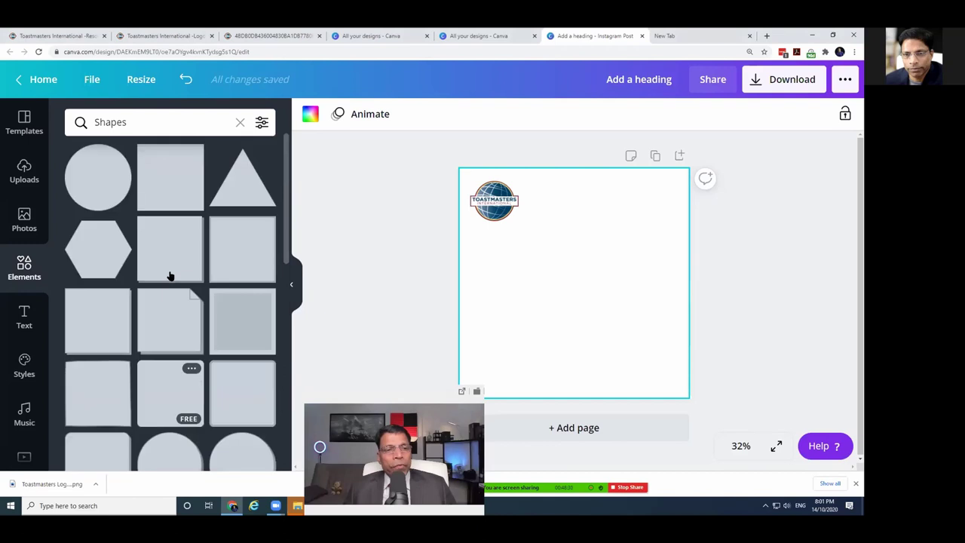
scroll(142, 263, down, 3)
scroll(194, 287, up, 3)
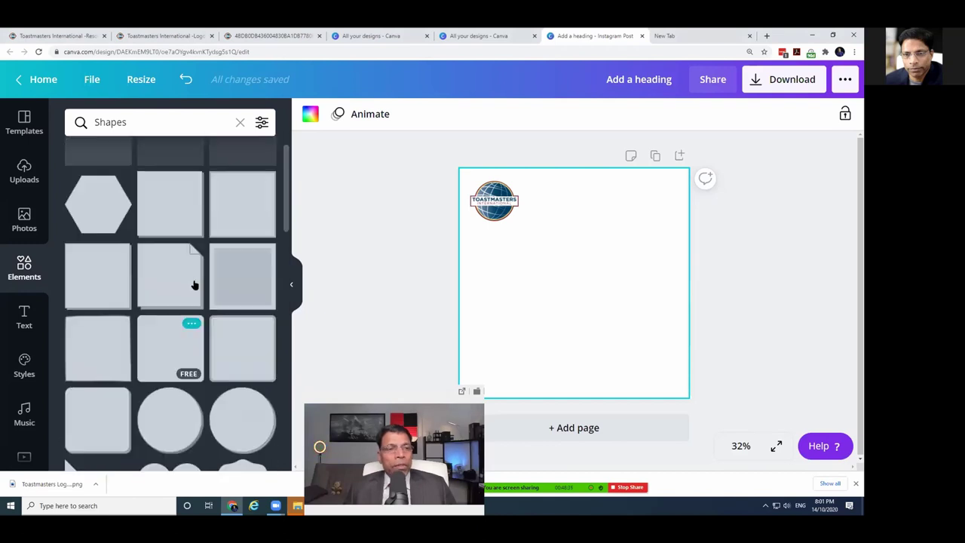
drag(184, 176, 566, 235)
drag(590, 330, 591, 205)
drag(661, 201, 680, 200)
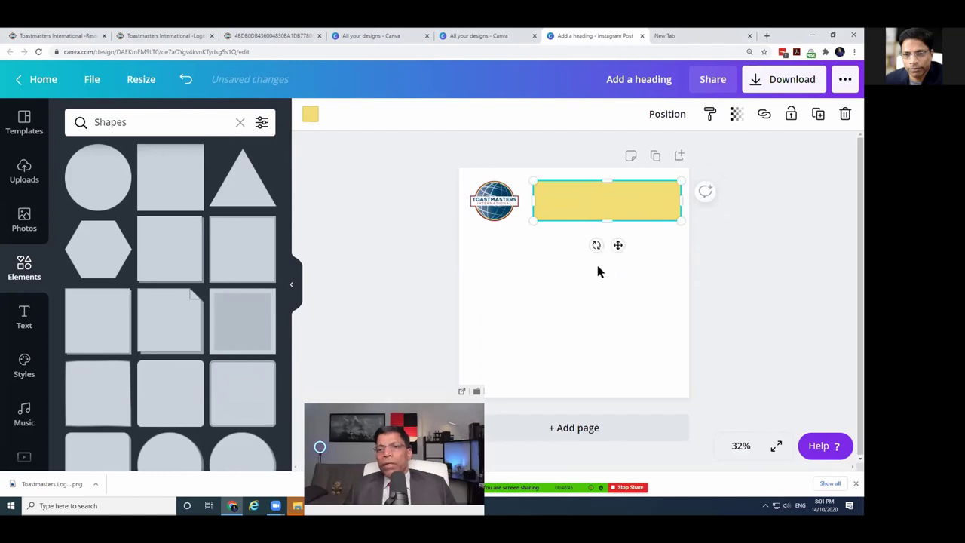
click(551, 285)
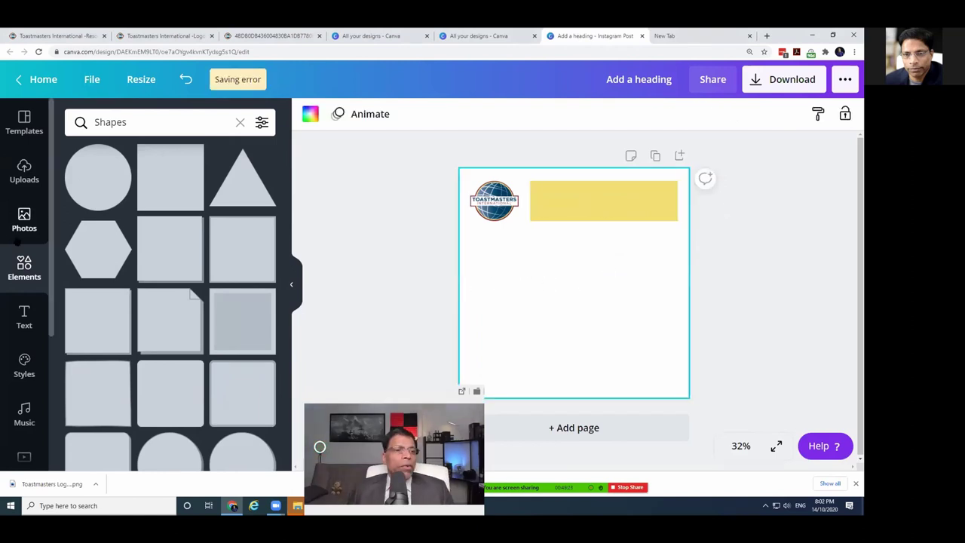
click(23, 321)
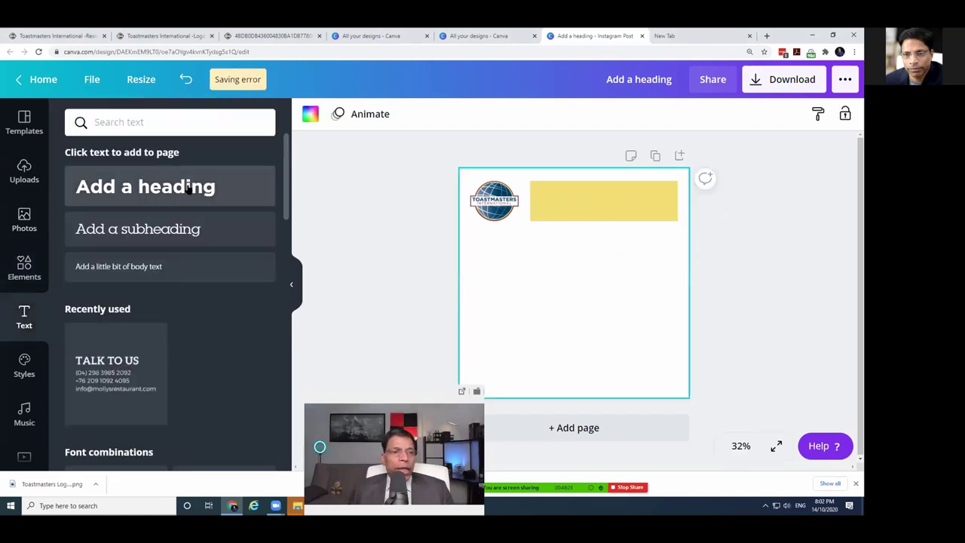
scroll(187, 191, down, 3)
scroll(188, 201, up, 3)
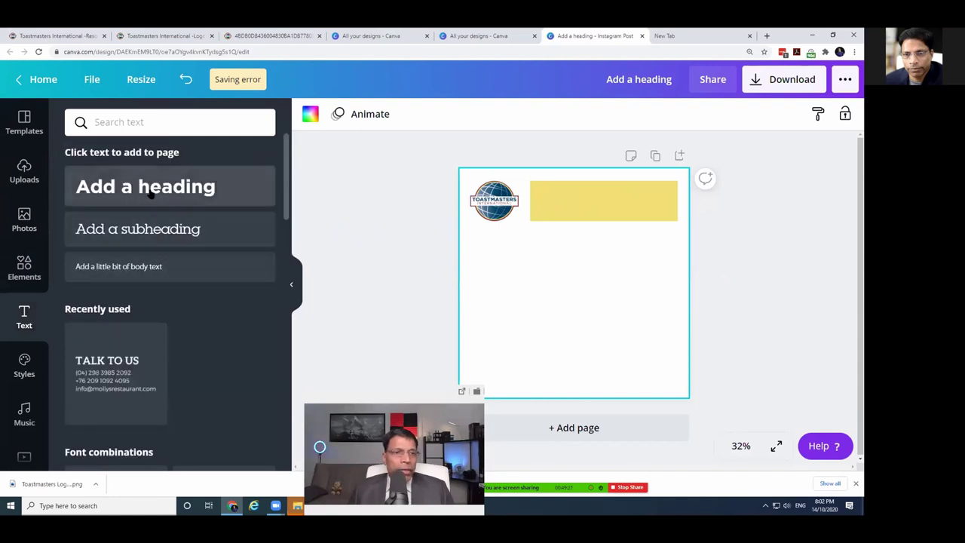
Place a heading on the yellow banner and enlarge it to size 62.9.
drag(125, 188, 603, 205)
drag(541, 189, 573, 197)
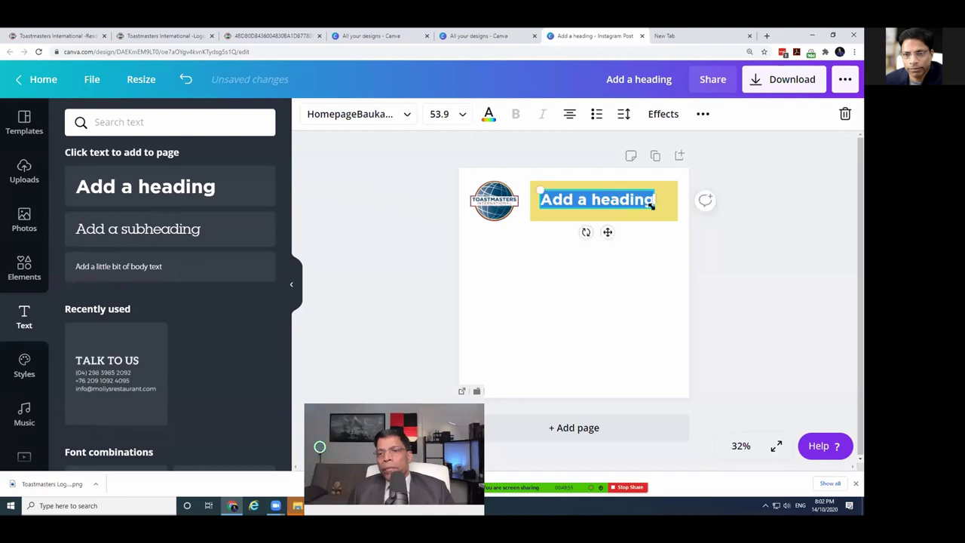
drag(645, 198, 558, 205)
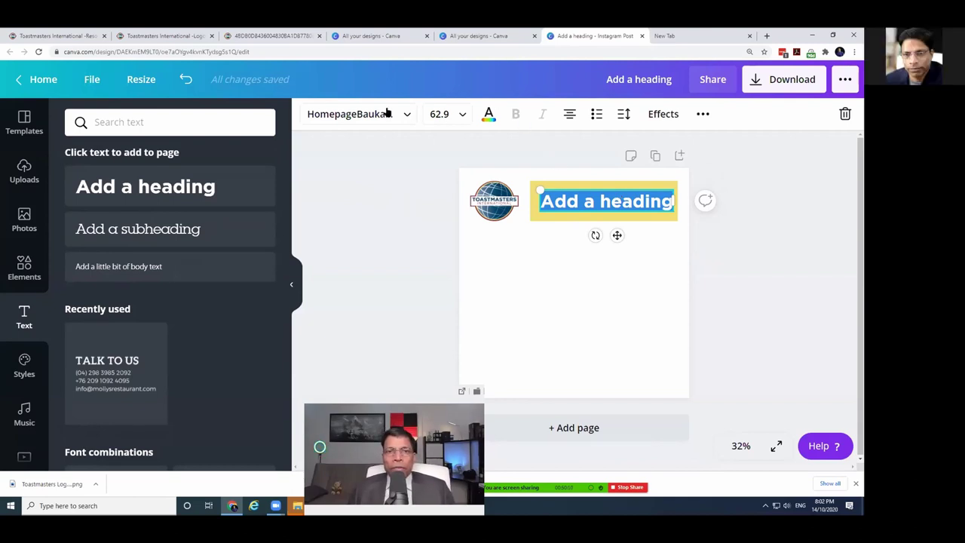
Set the heading to Montserrat Extra-Bold and paste 'BAHRAIN HR PROFESSIONALS TOASTMASTERS CLUB'.
click(408, 116)
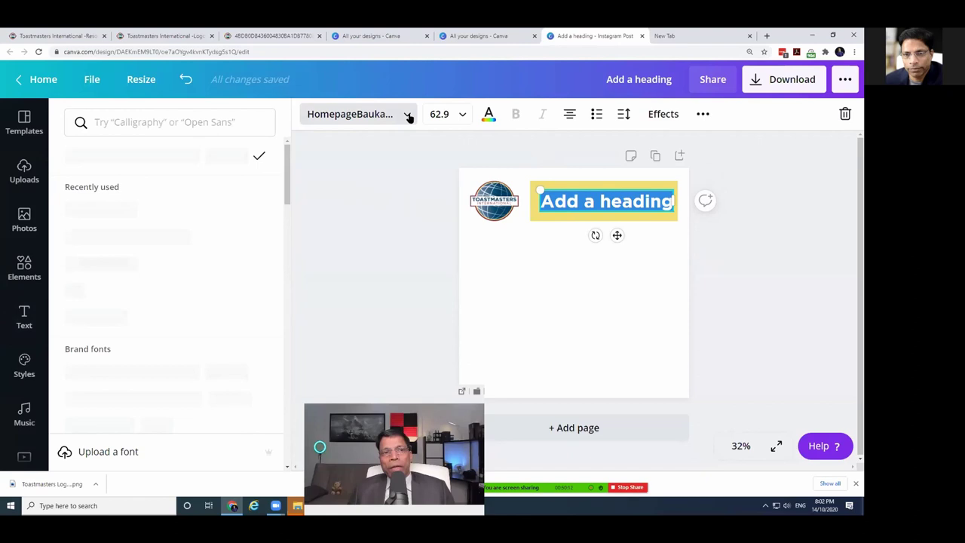
click(161, 118)
click(321, 116)
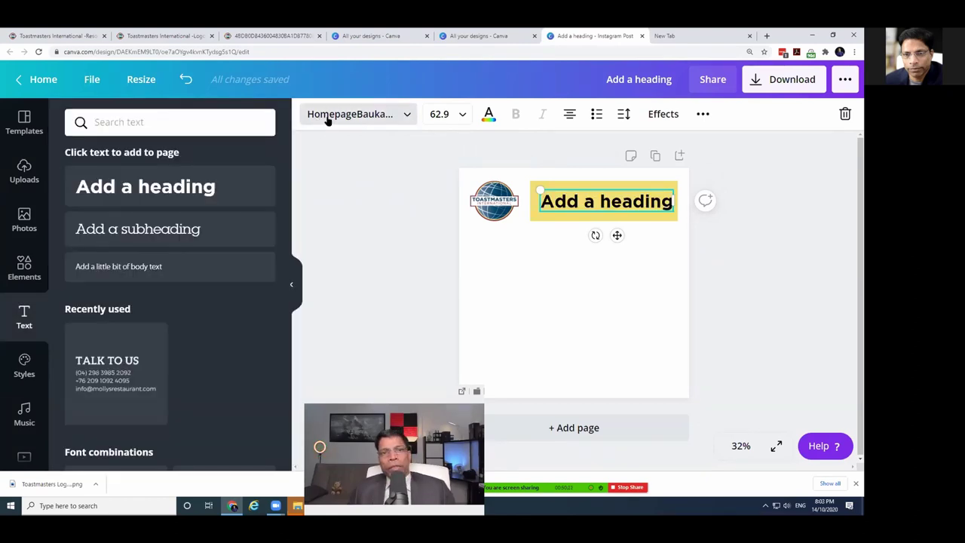
click(407, 116)
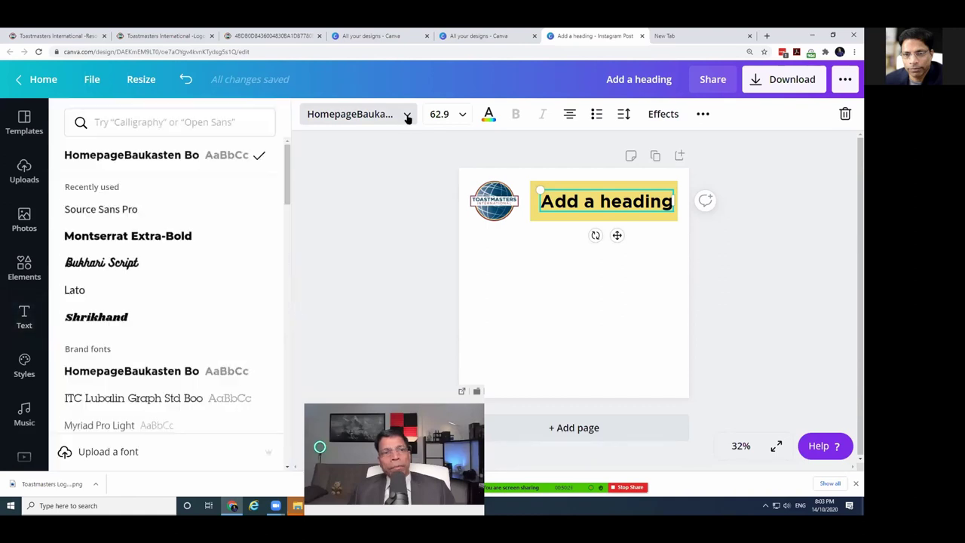
click(108, 119)
text(mont)
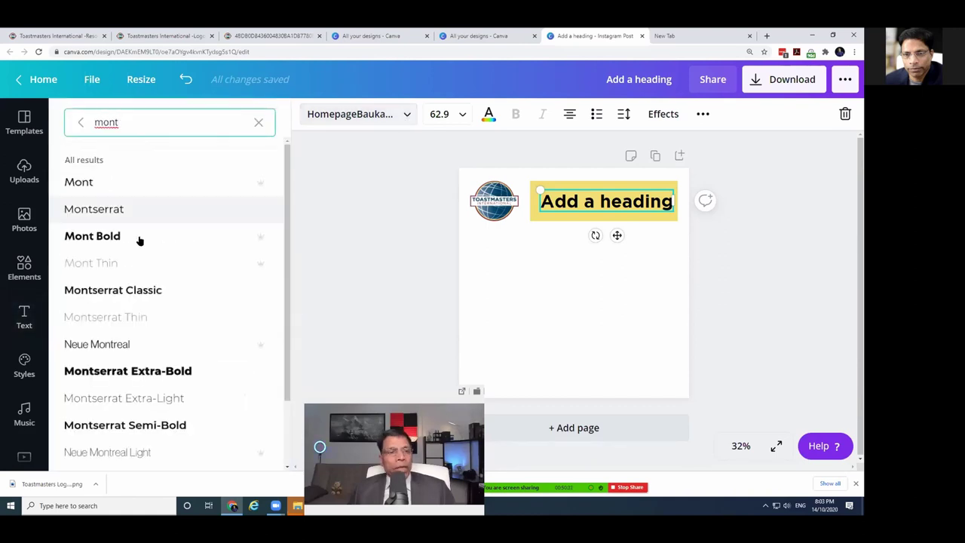
click(108, 375)
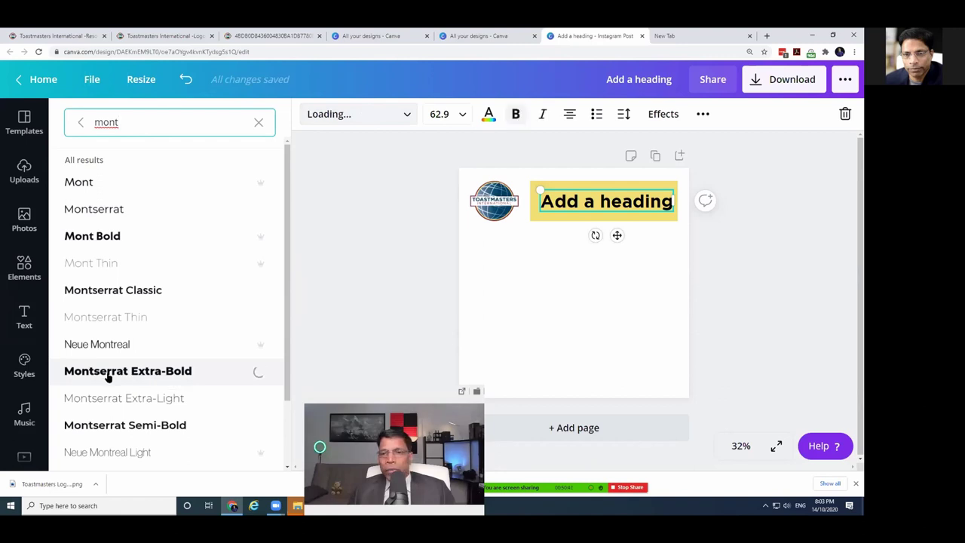
text(BAHRAIN HR PROFESSIONALS TOASTMASTERS CLUB)
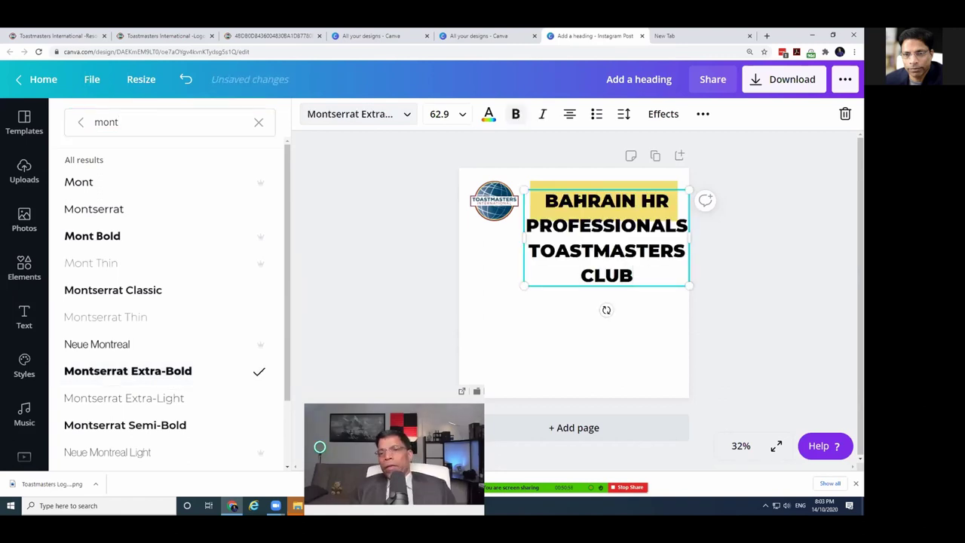
Shrink the club heading to size 28 inside the yellow bar and add a subheading below.
click(595, 217)
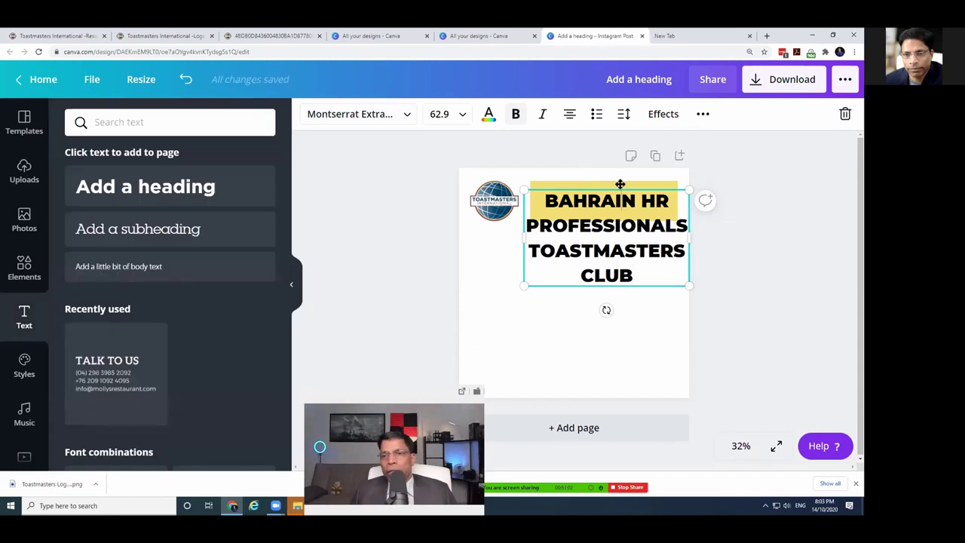
drag(619, 184, 619, 180)
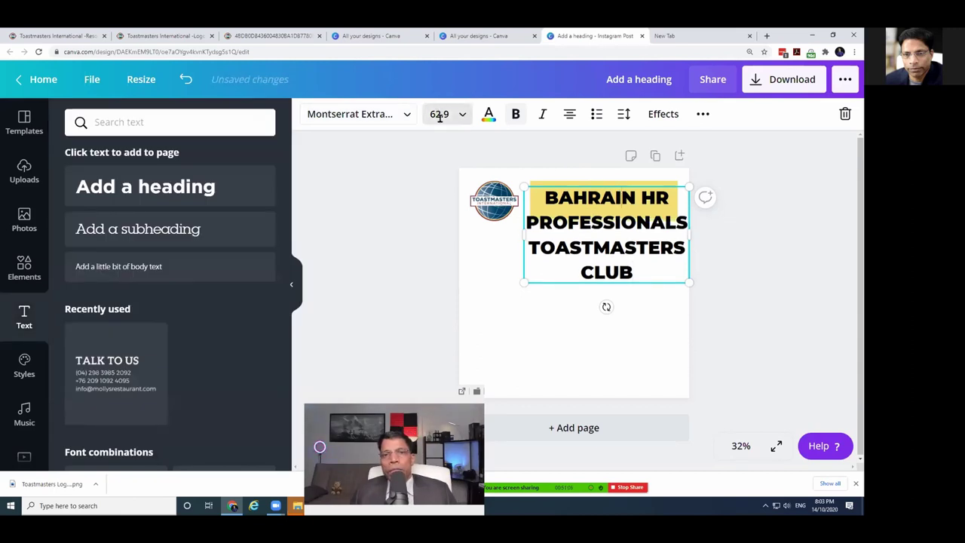
click(463, 114)
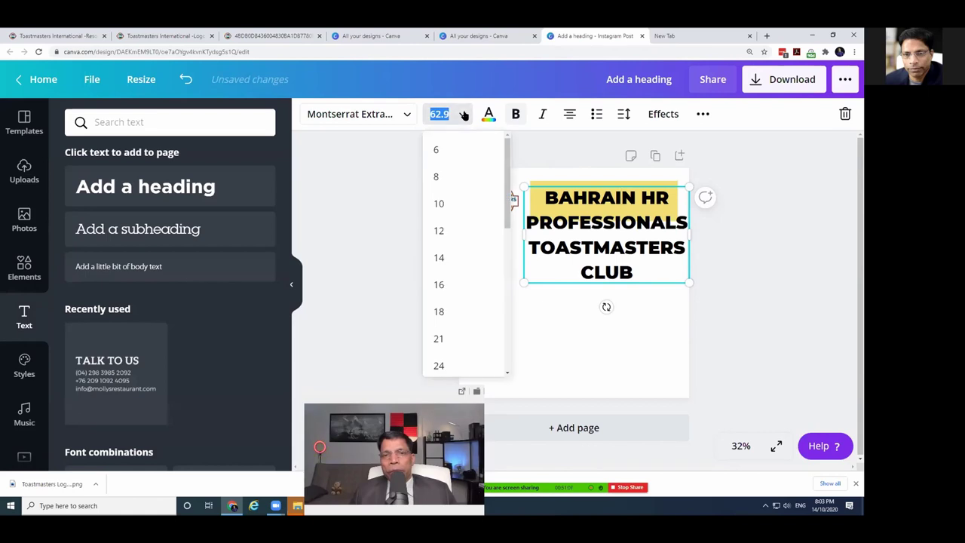
click(566, 186)
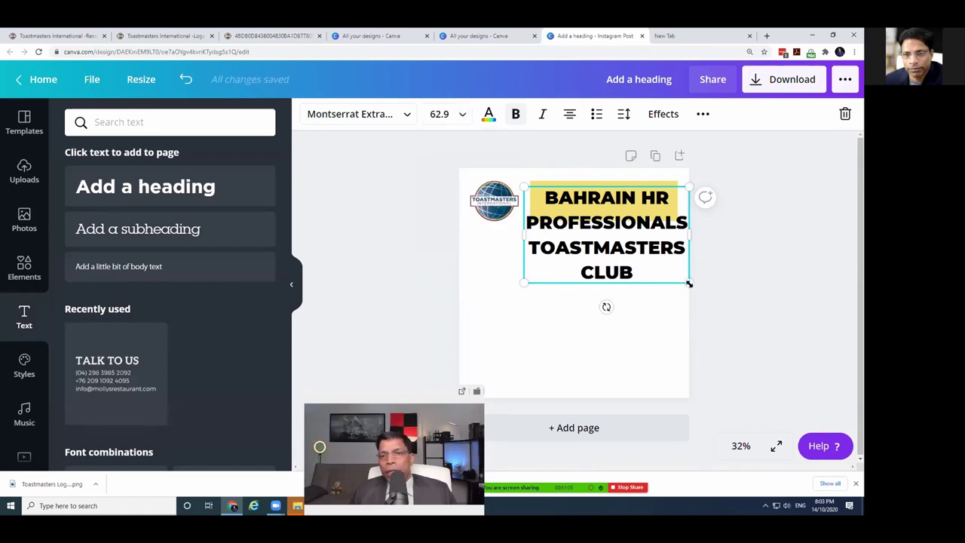
drag(688, 283, 677, 202)
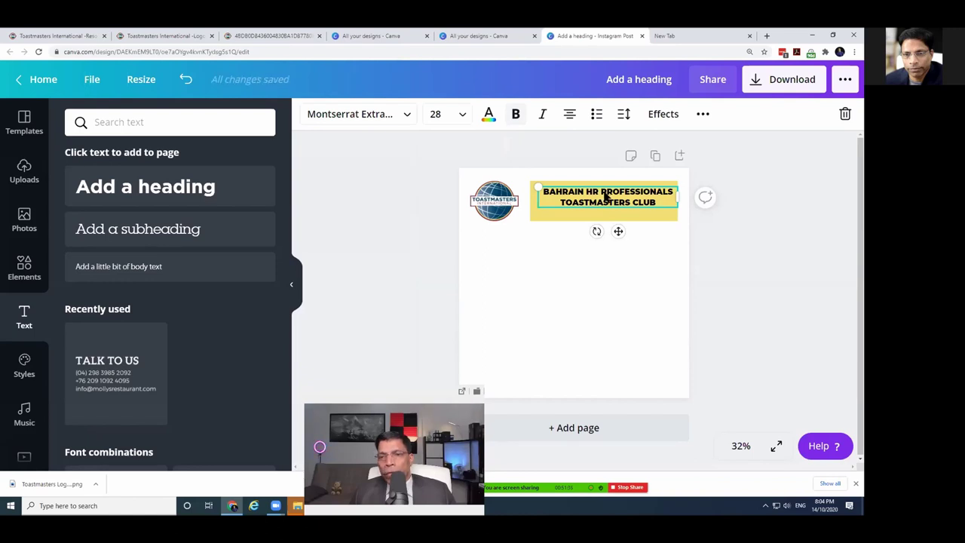
mouse_move(596, 196)
mouse_down()
mouse_move(599, 209)
mouse_move(627, 204)
mouse_move(546, 262)
mouse_move(584, 252)
mouse_move(586, 306)
mouse_move(585, 263)
mouse_move(613, 244)
mouse_move(562, 293)
mouse_move(578, 305)
mouse_move(601, 274)
mouse_move(598, 201)
mouse_move(609, 195)
mouse_up()
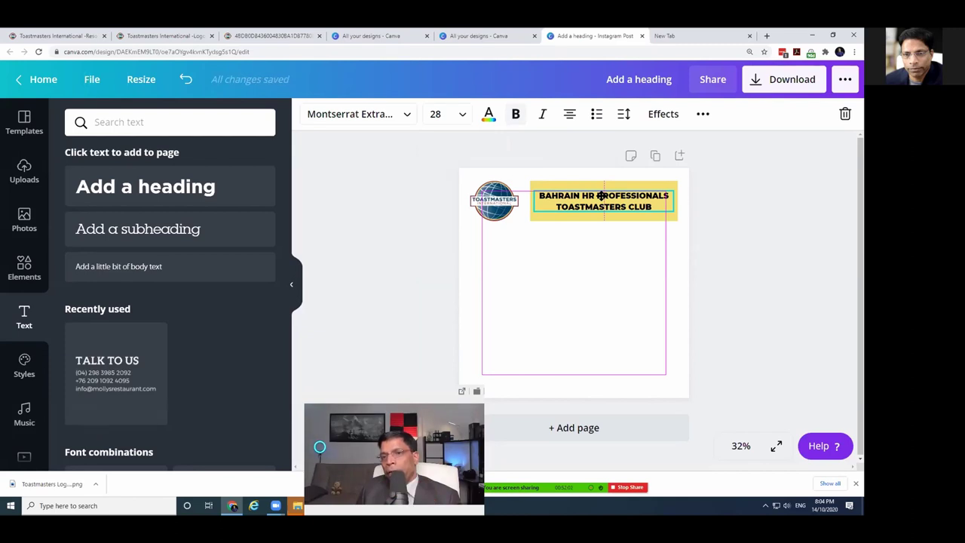
drag(602, 196, 601, 194)
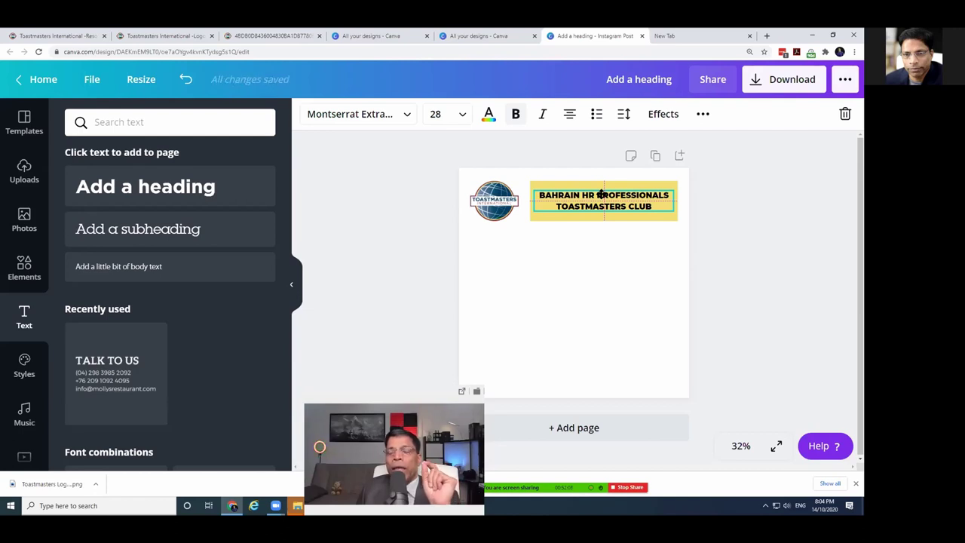
drag(602, 195, 600, 258)
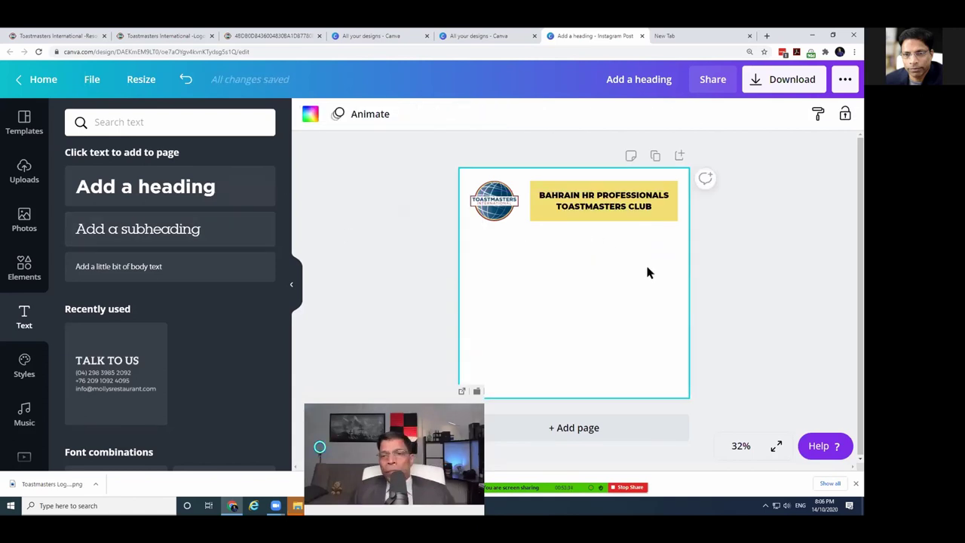
drag(168, 228, 568, 264)
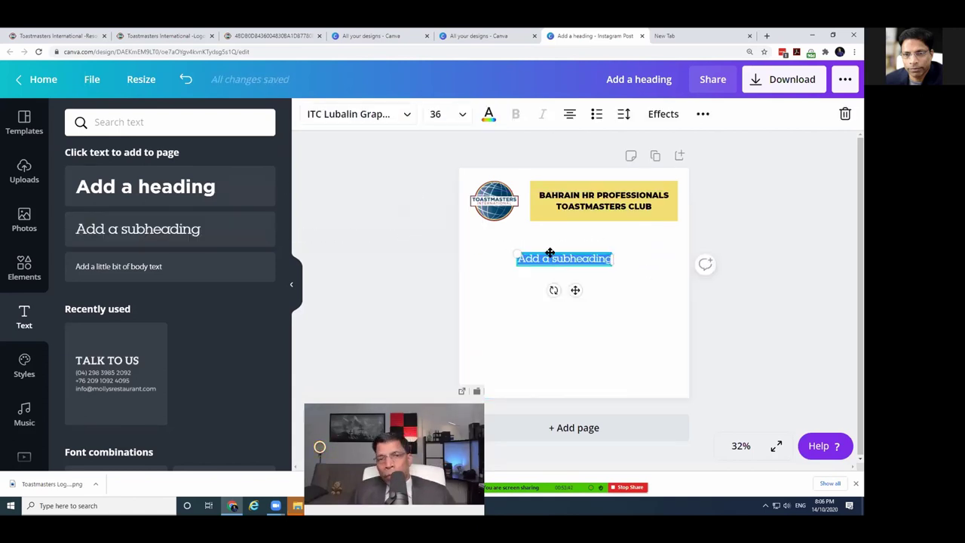
Set the subheading font to Source Sans Pro and paste 'THEME: OUR CHILDREN OUR TREASURE'.
click(407, 113)
double_click(151, 123)
text(sour)
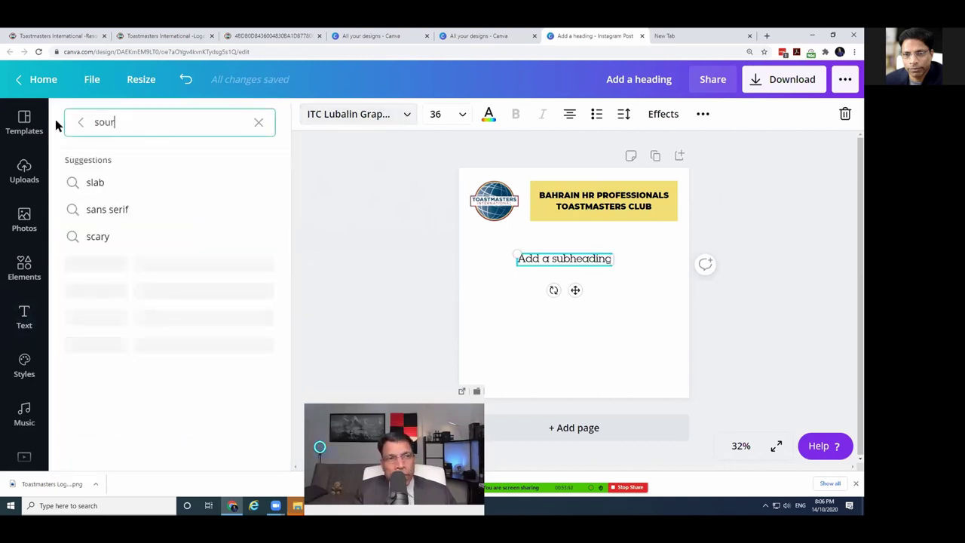
text(ce sans)
click(127, 187)
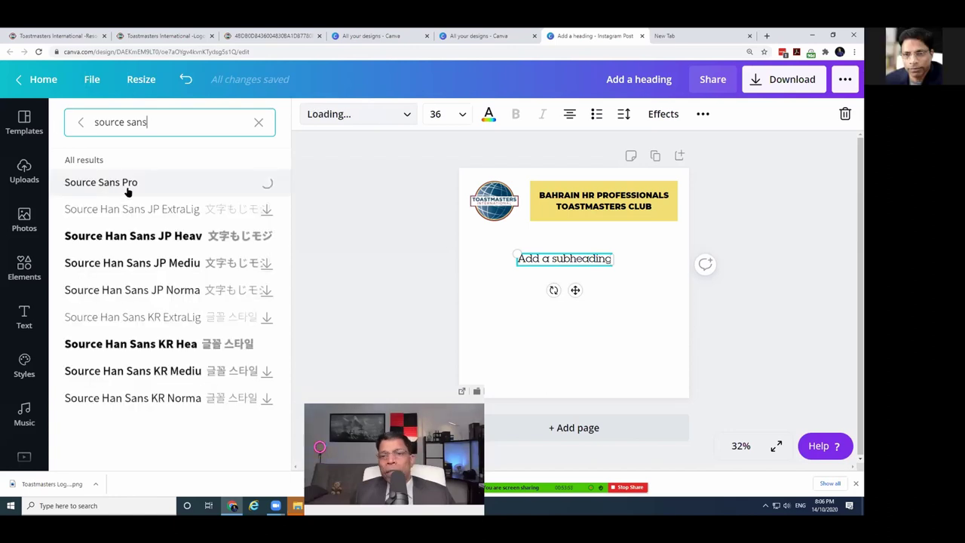
drag(576, 250, 629, 247)
click(558, 247)
text(THEME: OUR CHILDREN OUR TREASURE)
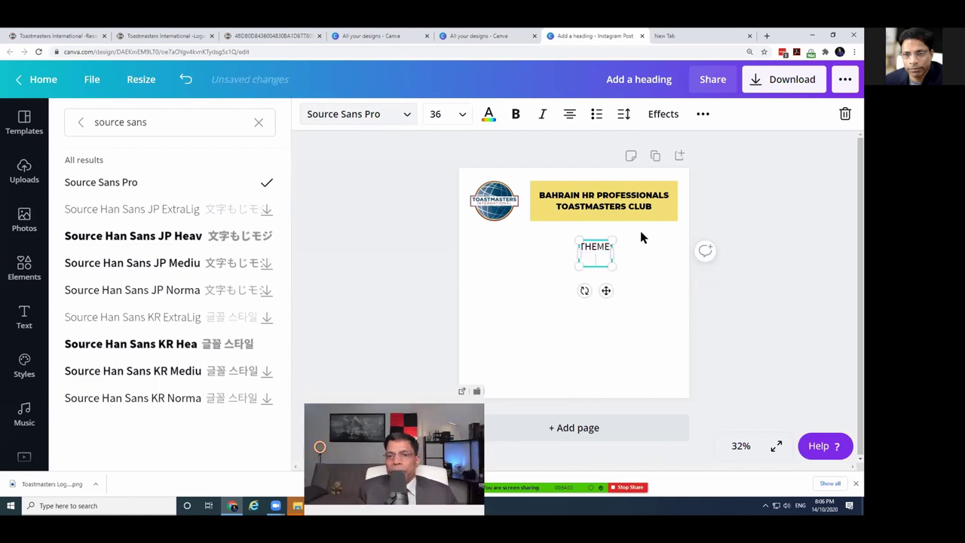
Resize the theme text box, place it below the banner, and narrow the banner from the left.
mouse_move(662, 279)
mouse_down()
mouse_move(596, 269)
mouse_move(676, 287)
mouse_move(583, 267)
mouse_move(663, 291)
mouse_up()
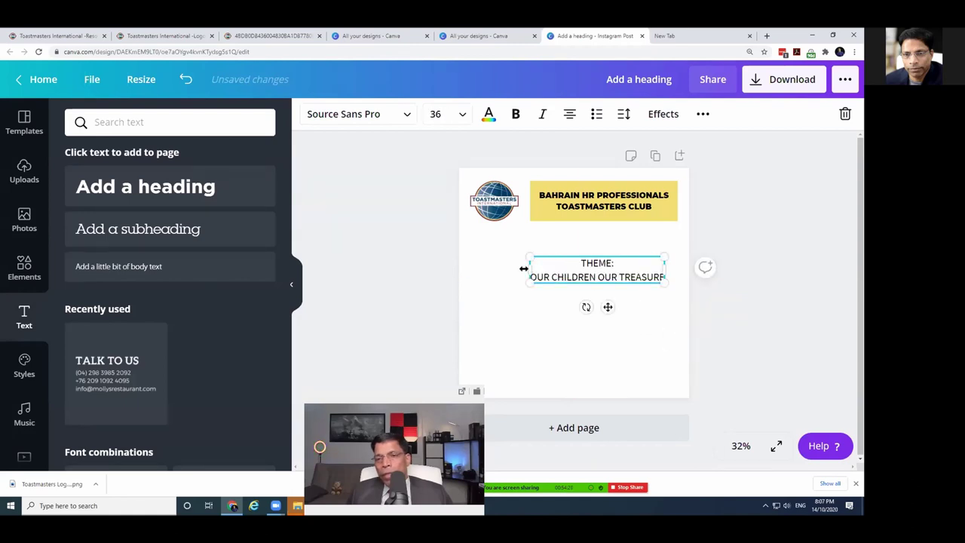
mouse_move(530, 269)
mouse_down()
mouse_move(463, 265)
mouse_move(517, 265)
mouse_up()
drag(585, 263, 529, 227)
click(454, 245)
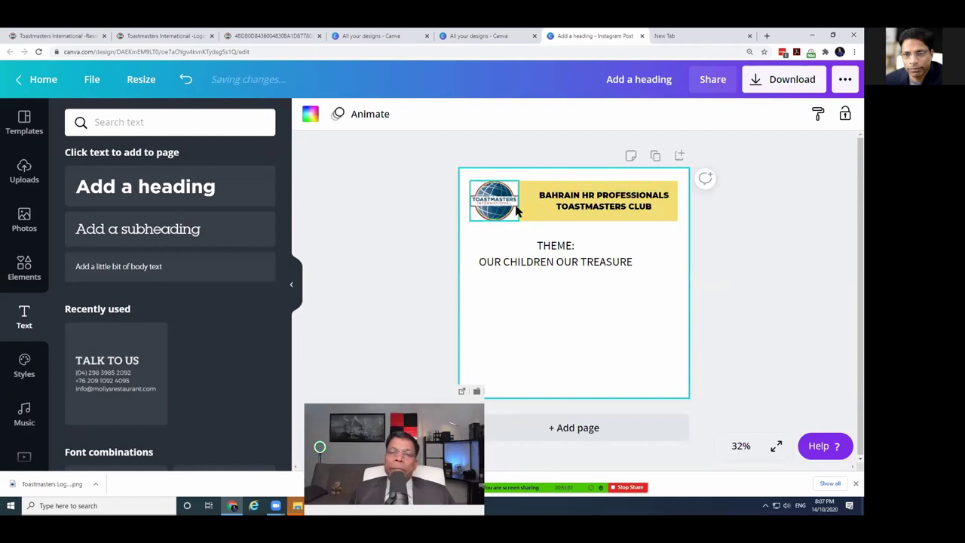
click(520, 210)
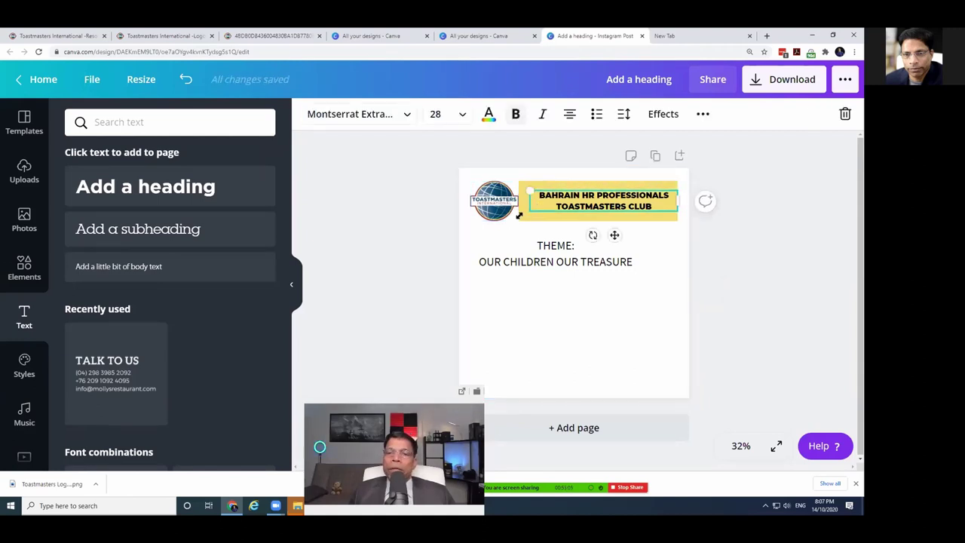
drag(519, 189, 527, 197)
drag(577, 245, 597, 244)
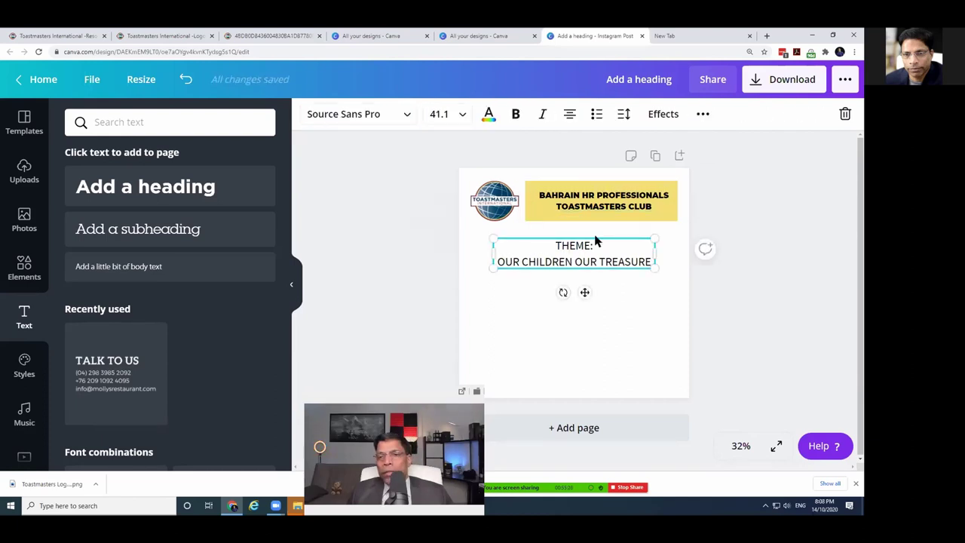
Make the theme text bold, italic and maroon from the brand palette.
click(516, 114)
click(541, 114)
click(488, 113)
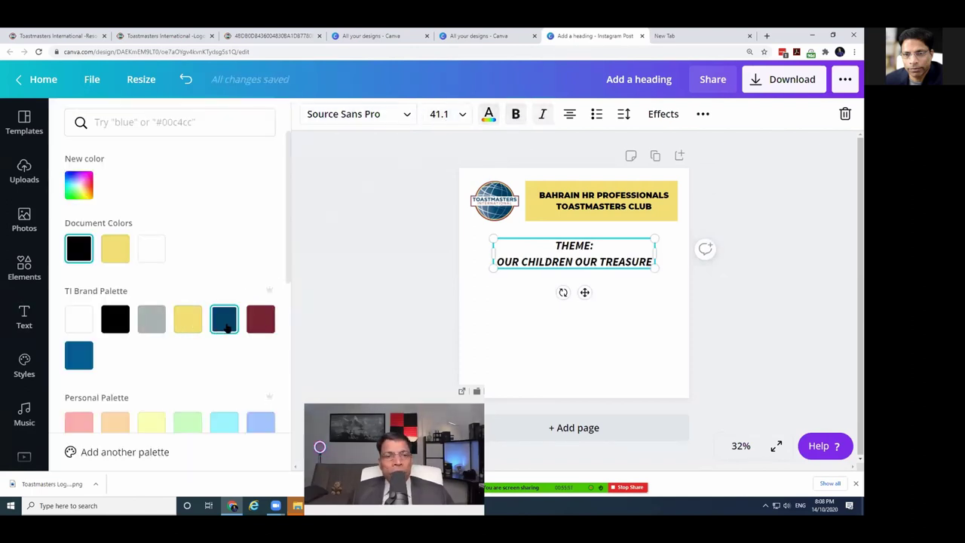
click(259, 324)
click(219, 324)
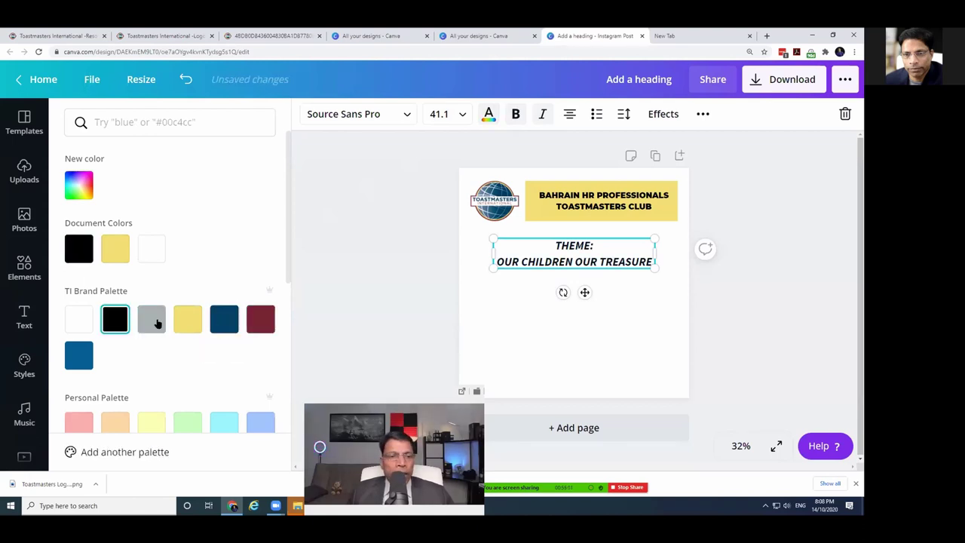
click(260, 319)
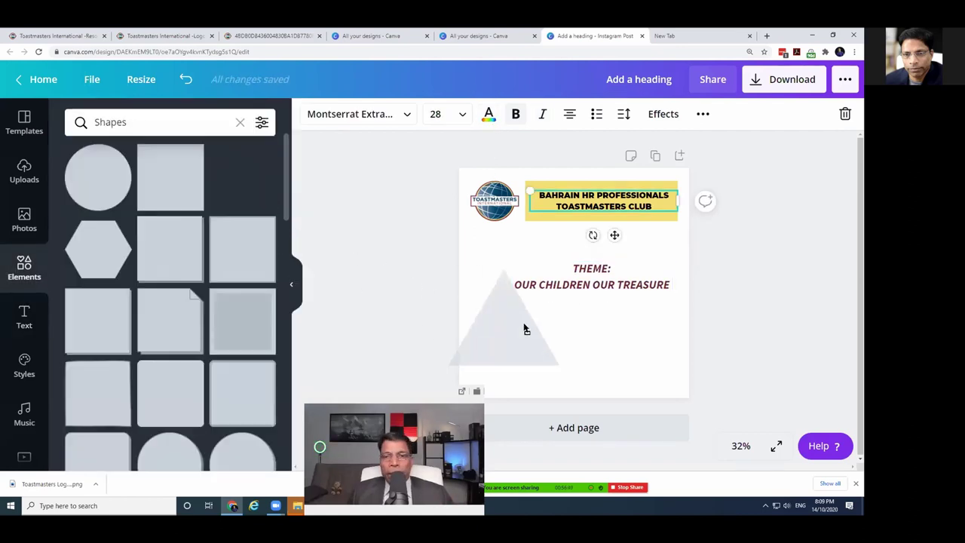
Add a triangle enlarged into the lower-right corner and colour it maroon.
drag(505, 317, 644, 354)
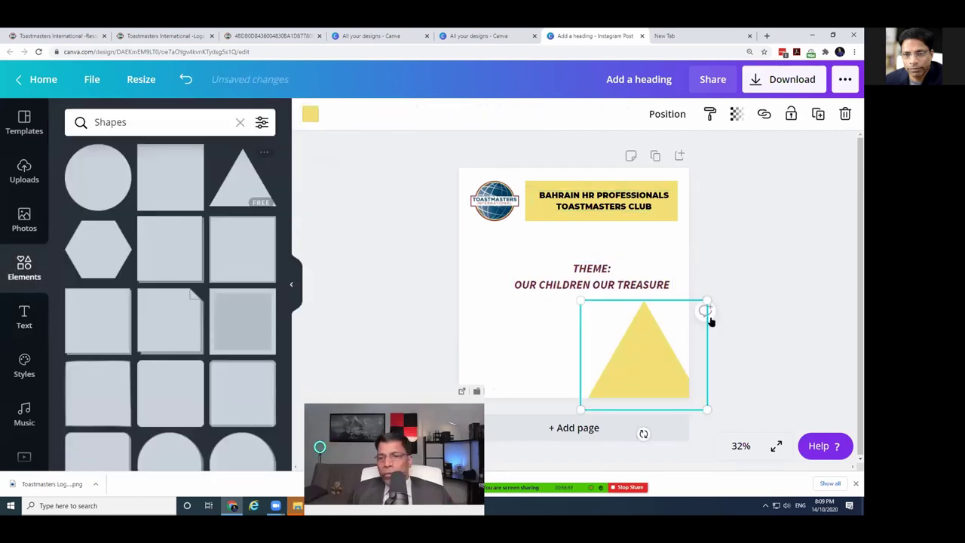
drag(793, 238, 848, 192)
drag(648, 329, 644, 350)
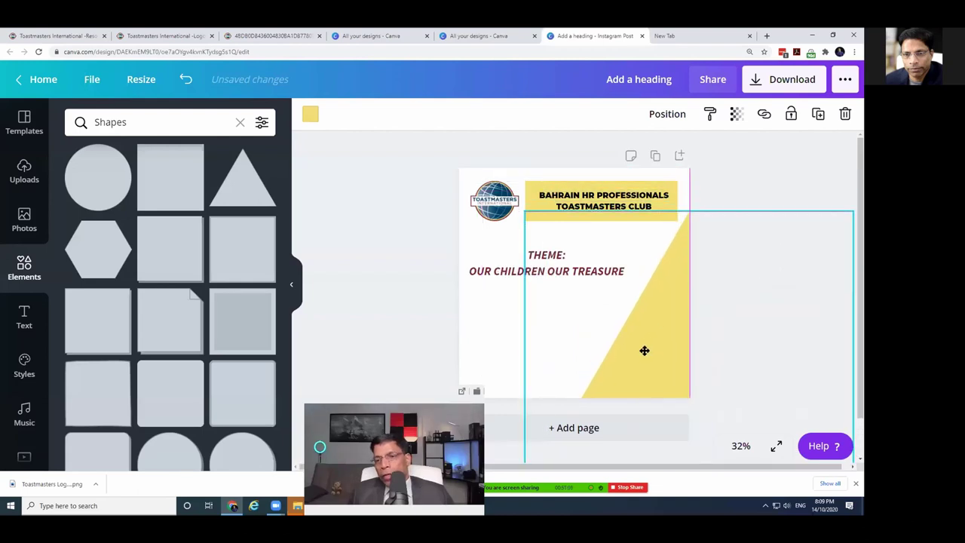
click(408, 277)
click(658, 320)
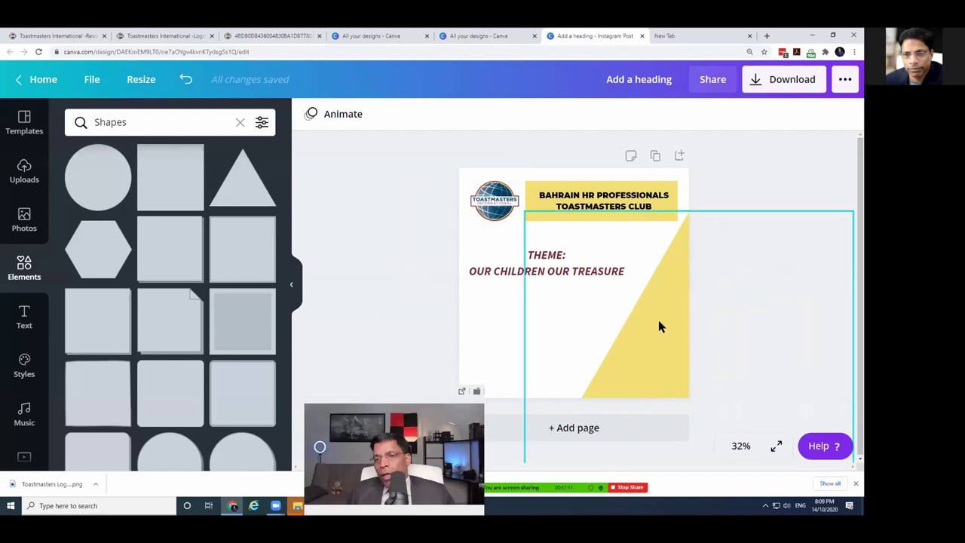
drag(661, 323, 661, 338)
click(759, 191)
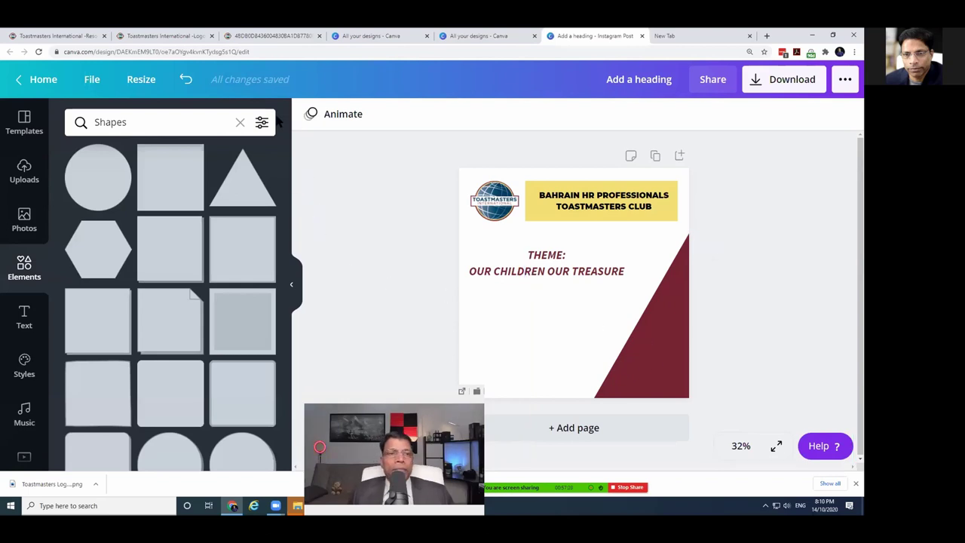
Add a subheading 'ZOOM ID: 1124:567678' on the triangle in bold Source Sans Pro.
click(25, 317)
drag(138, 229, 678, 384)
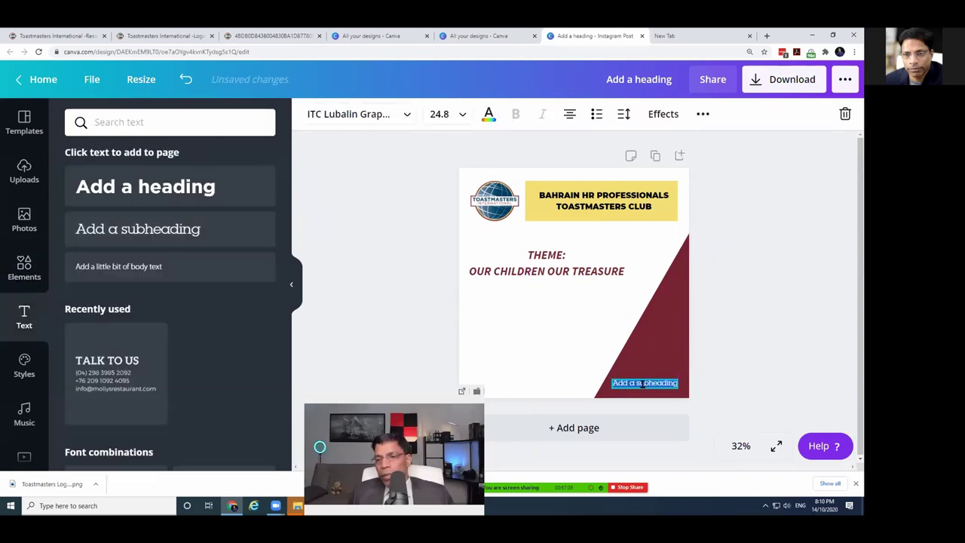
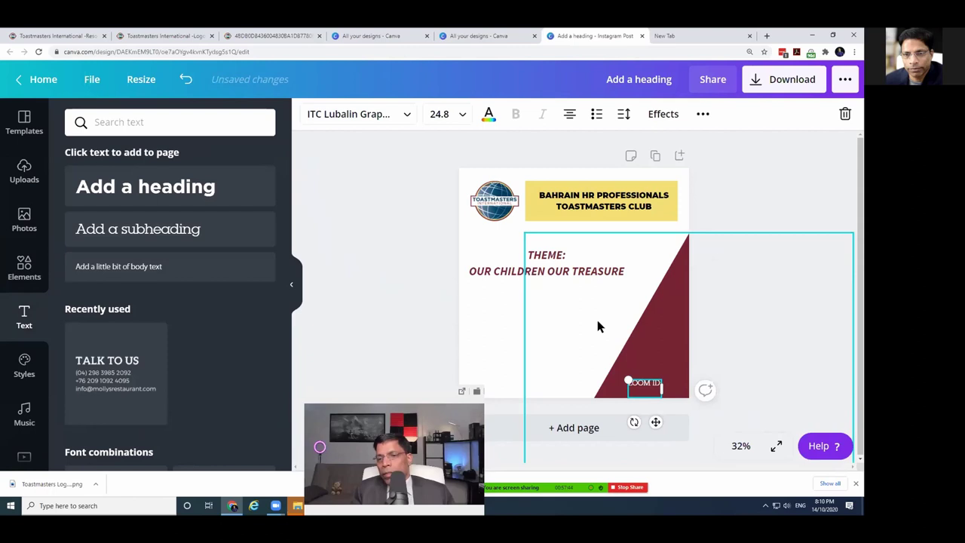
drag(623, 379, 655, 368)
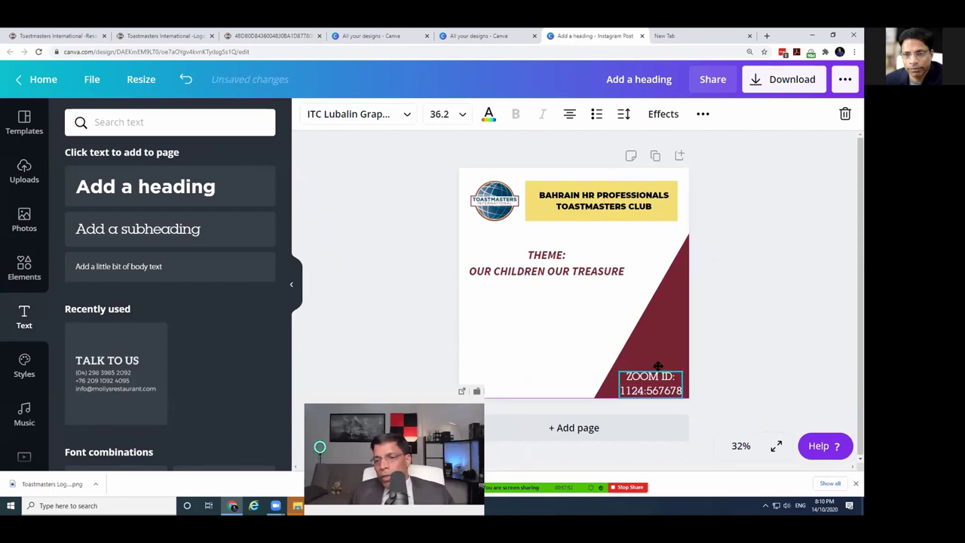
click(355, 114)
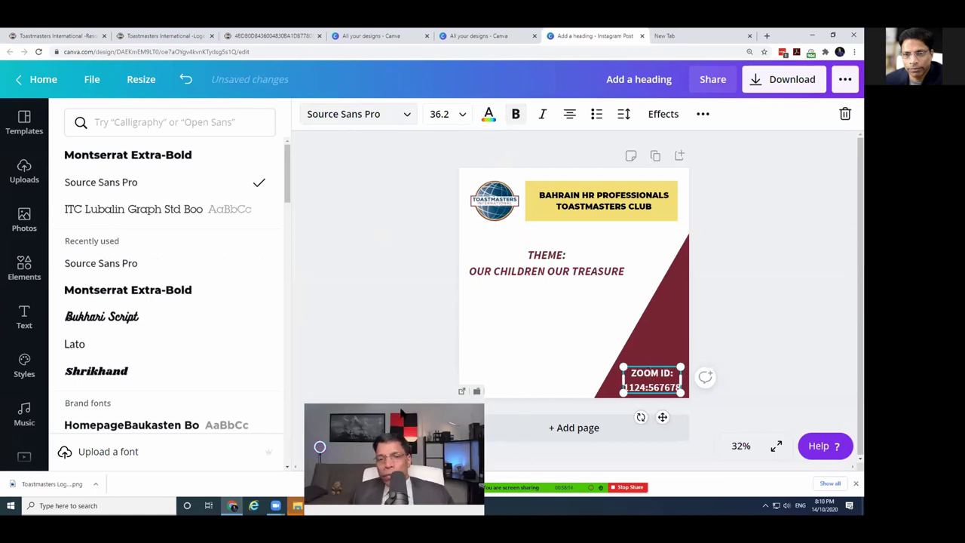
drag(319, 447, 196, 410)
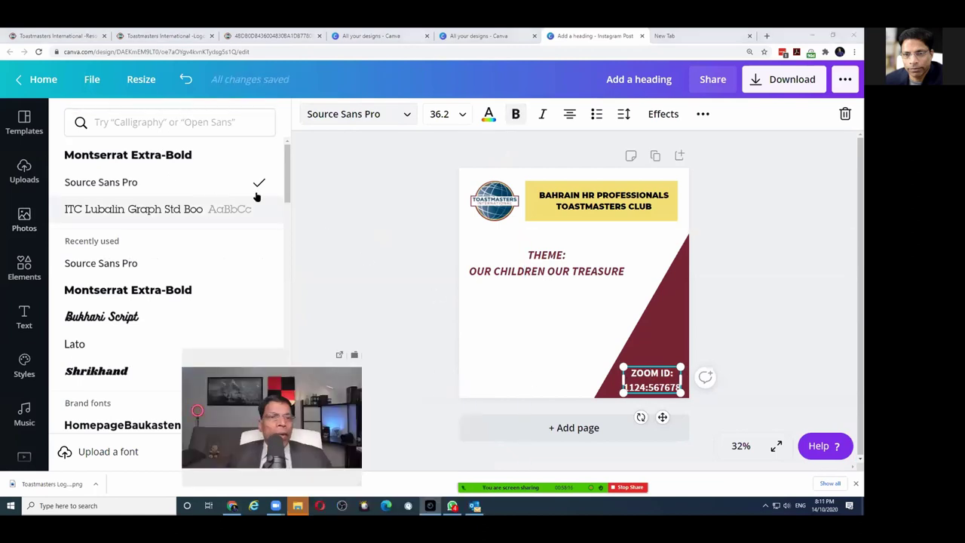
Colour the Zoom ID text white.
click(488, 114)
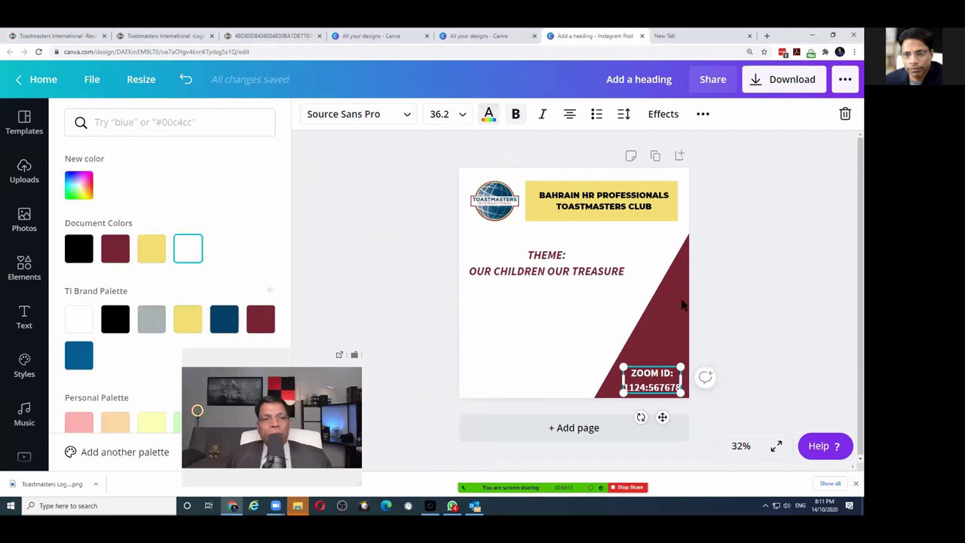
click(77, 317)
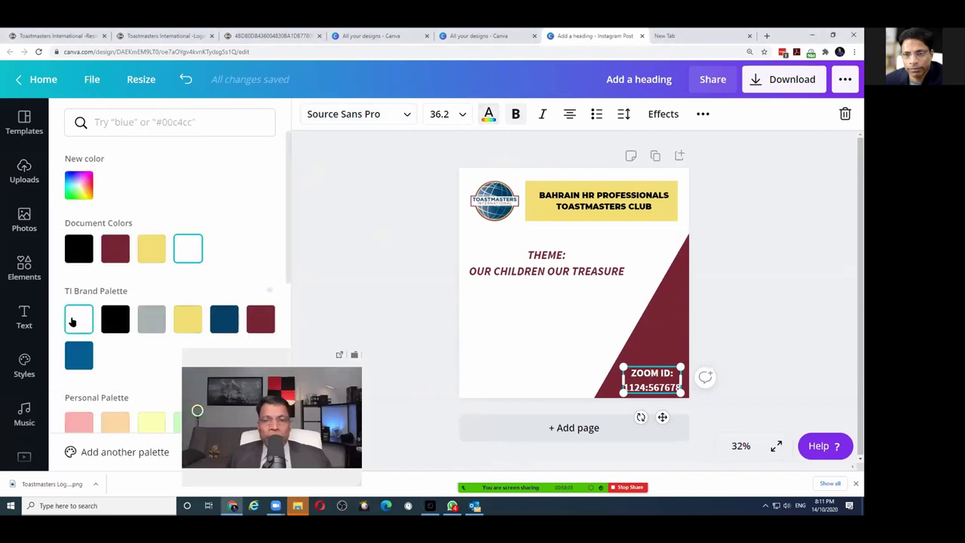
click(155, 324)
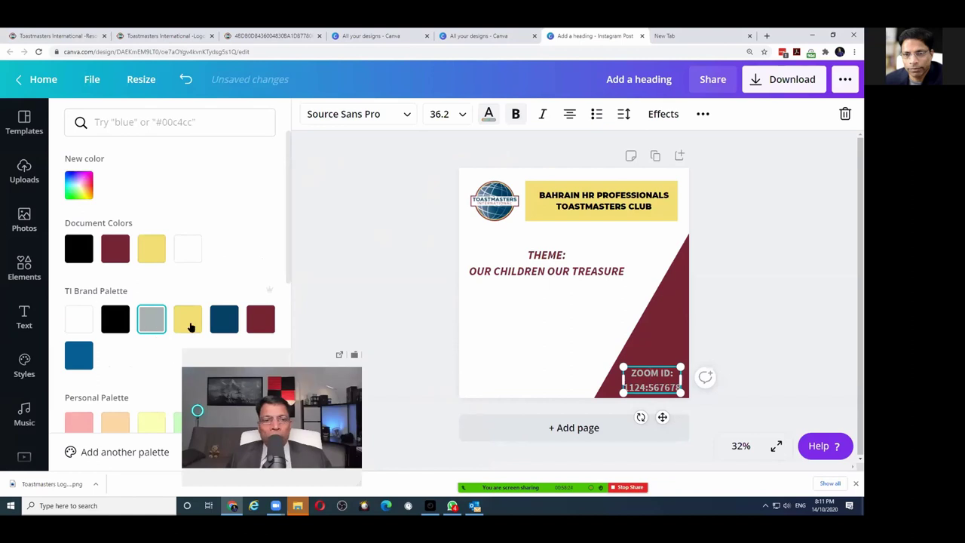
click(191, 324)
click(228, 318)
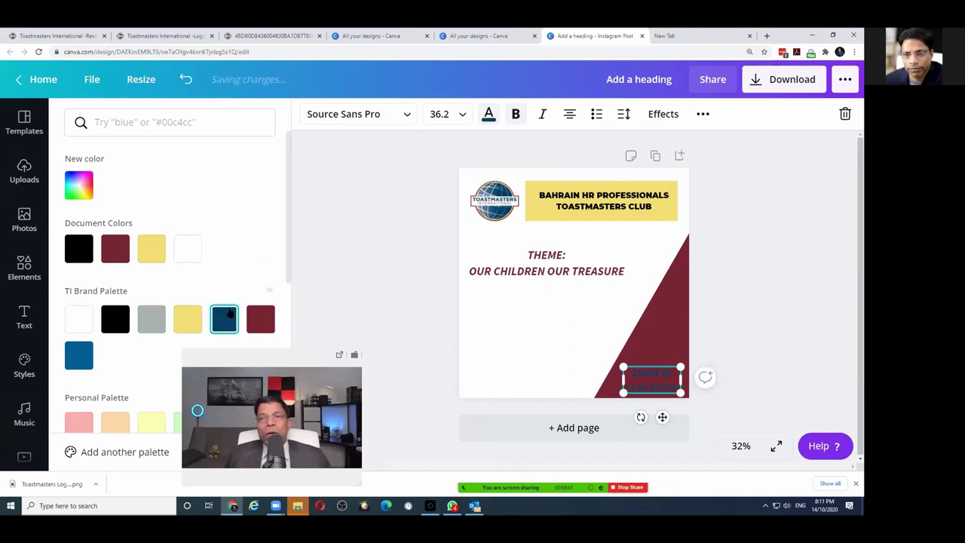
key(Escape)
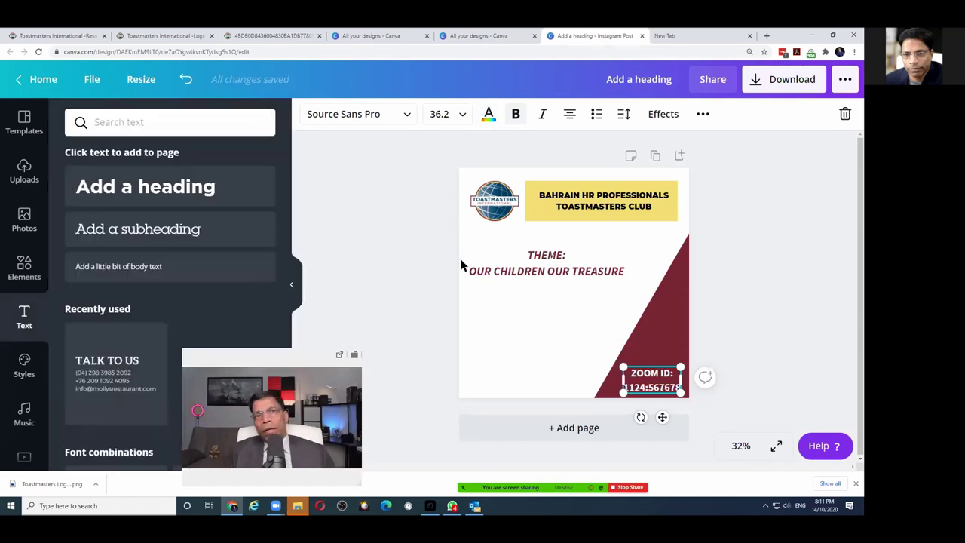
Move the theme text up and slightly right so it centres beneath the club banner.
drag(462, 266, 468, 251)
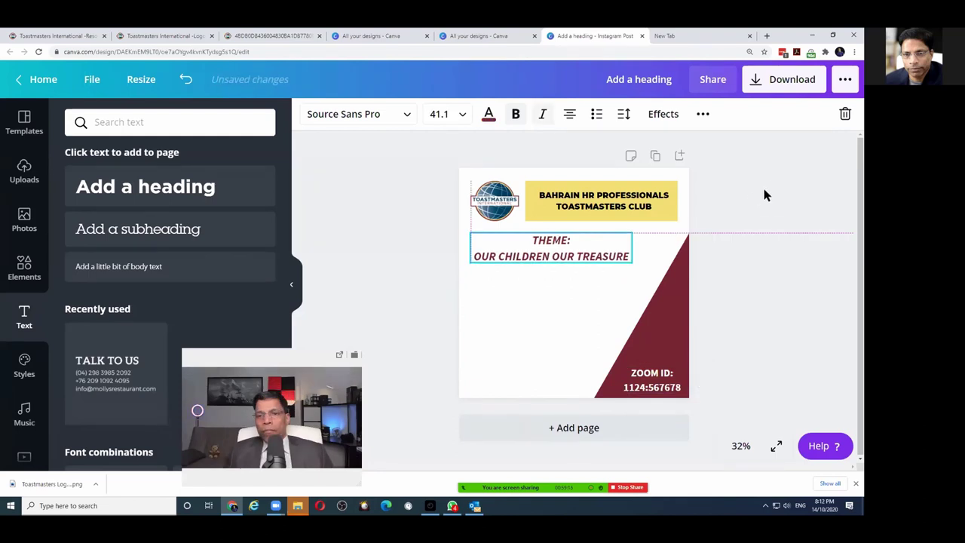
click(758, 183)
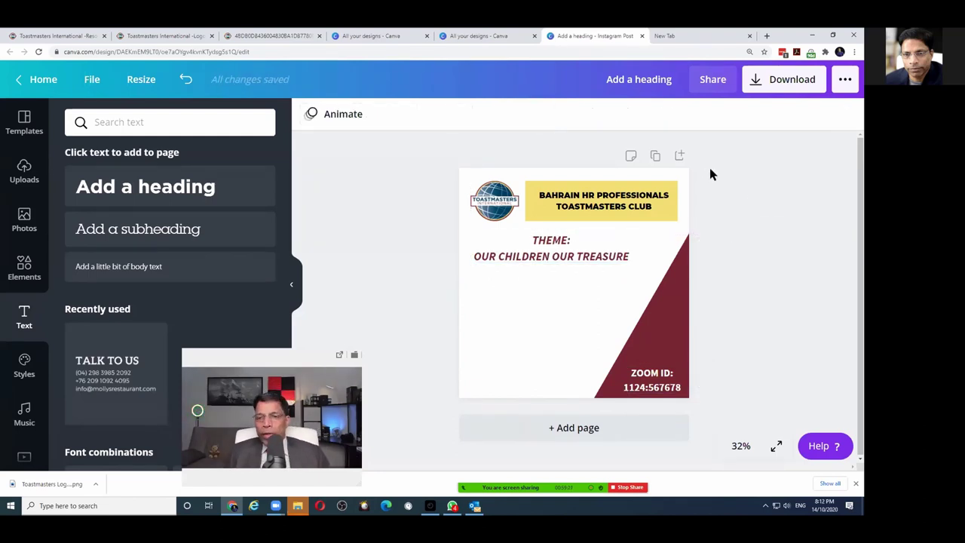
drag(544, 249, 555, 241)
click(742, 193)
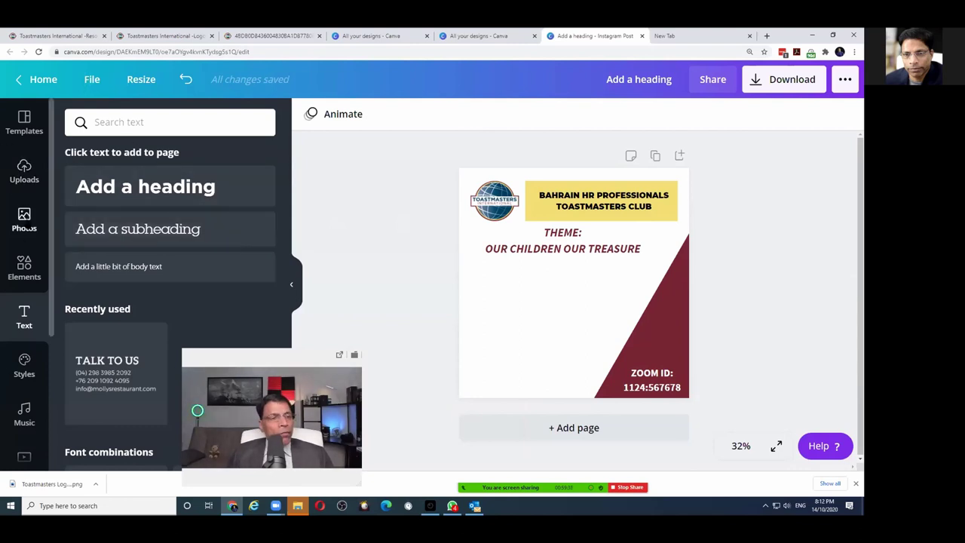
click(24, 220)
Search stock photos for 'meeting' and add the photo of three colleagues meeting.
scroll(128, 267, down, 5)
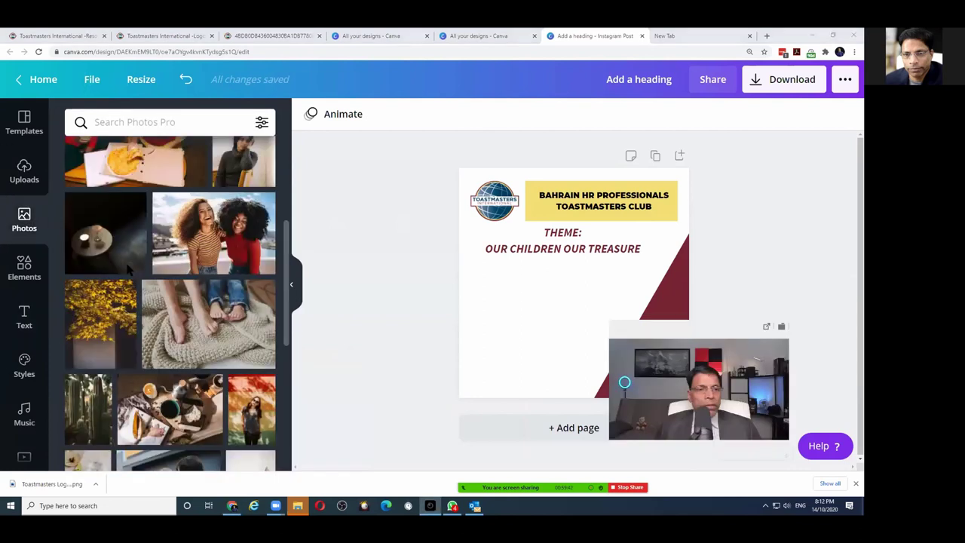
click(143, 118)
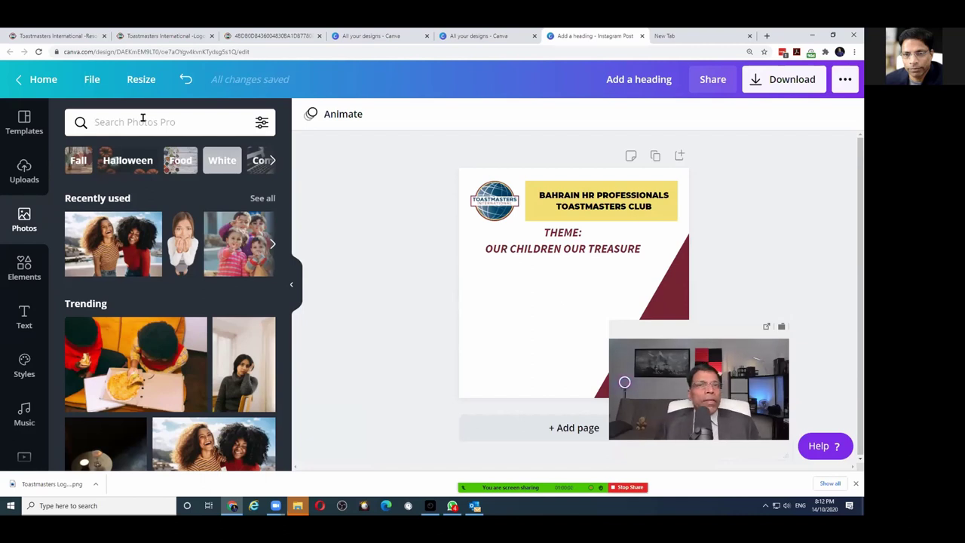
text(meeting)
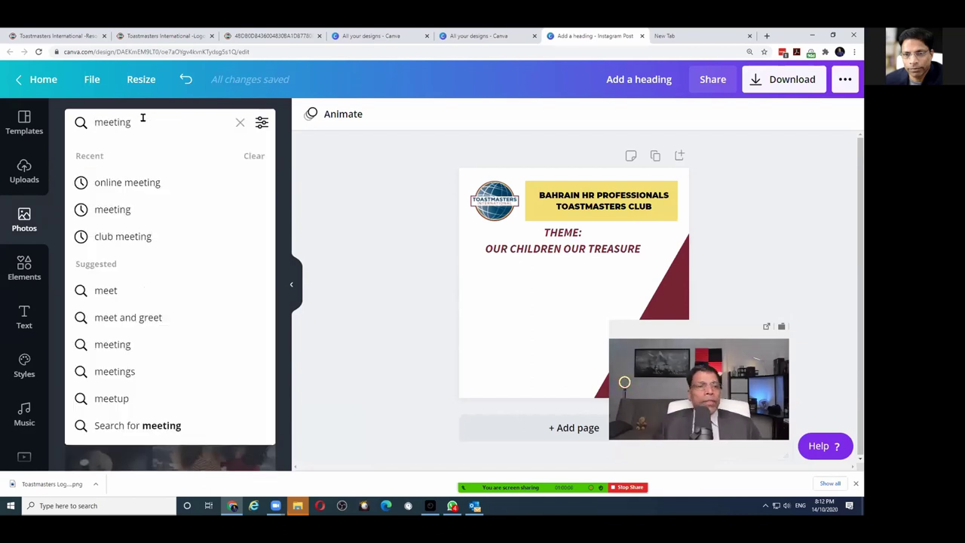
key(Return)
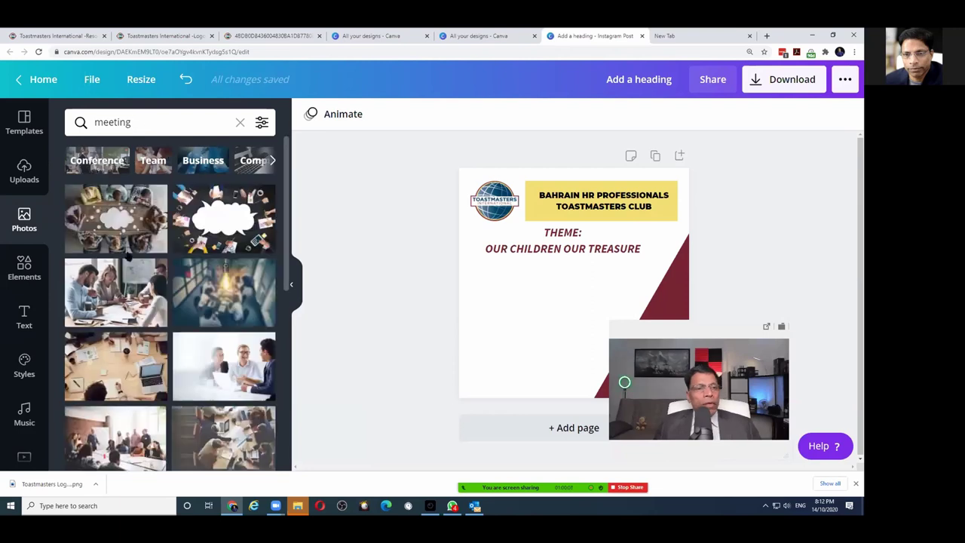
scroll(108, 298, down, 2)
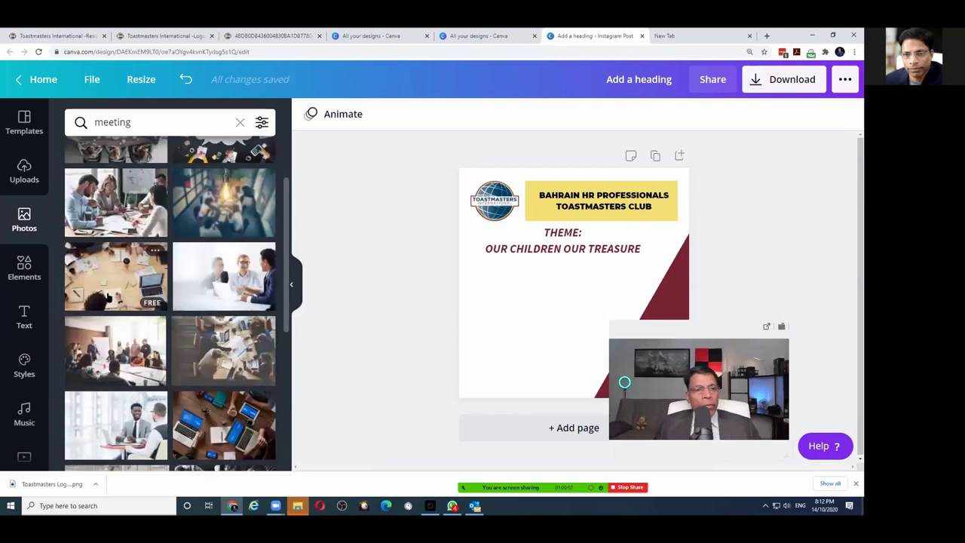
click(224, 278)
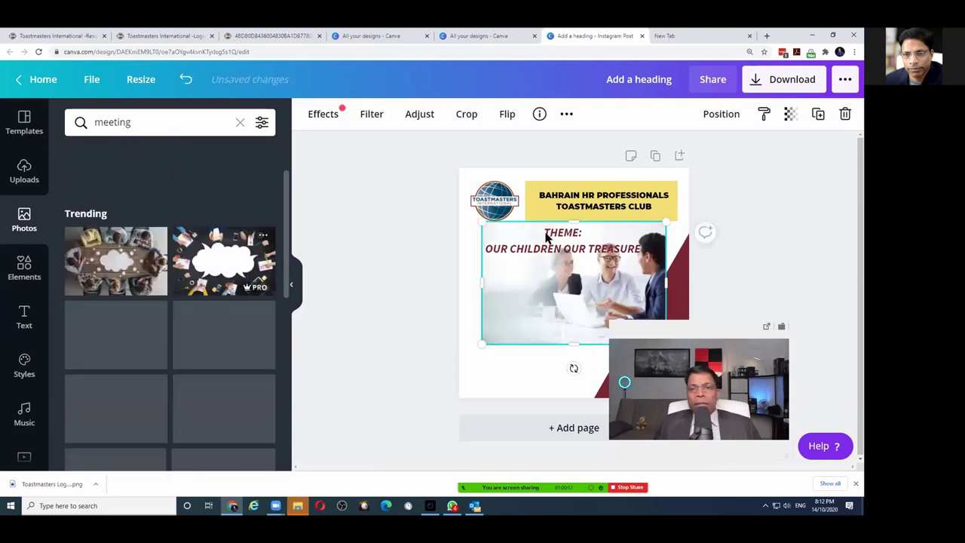
Shrink the meeting photo and place it just below the theme text.
drag(666, 224, 625, 250)
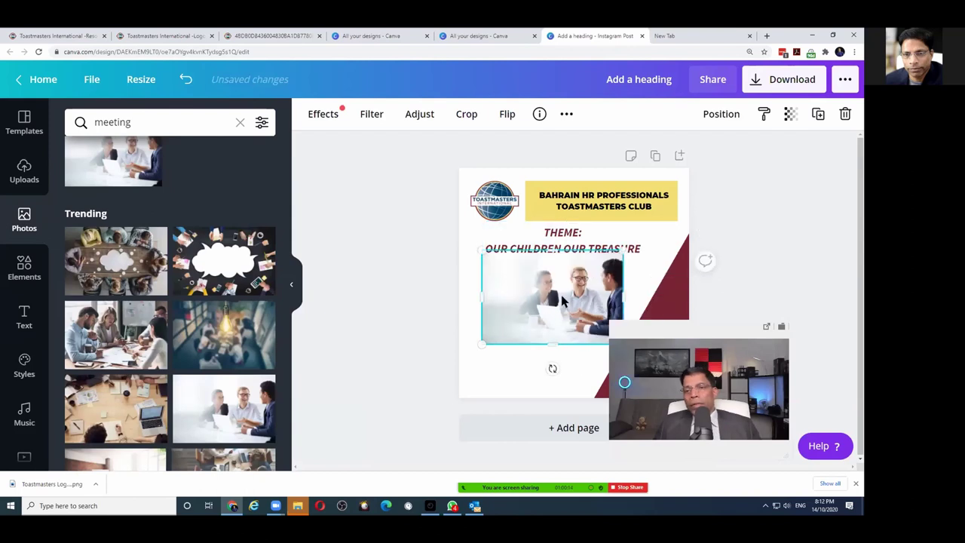
drag(562, 251, 551, 274)
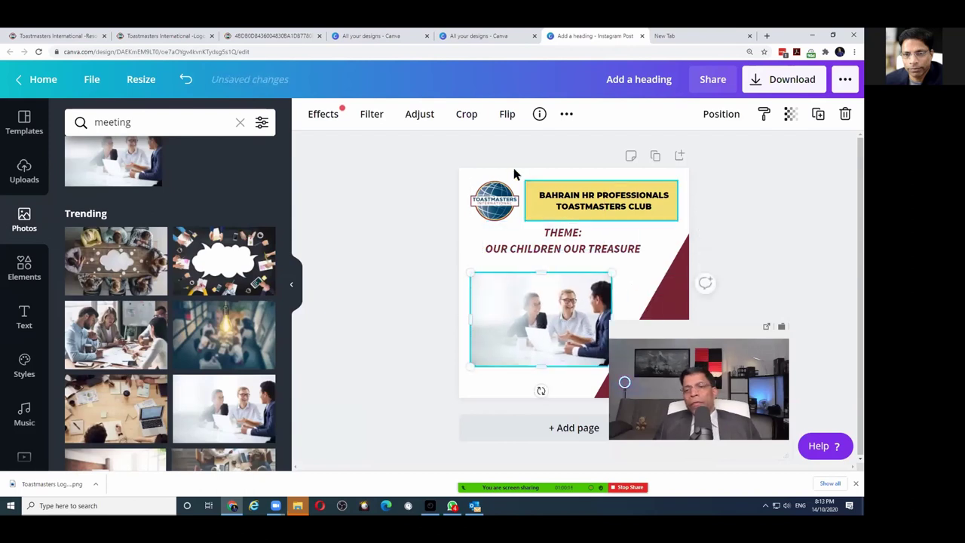
scroll(535, 218, up, 5)
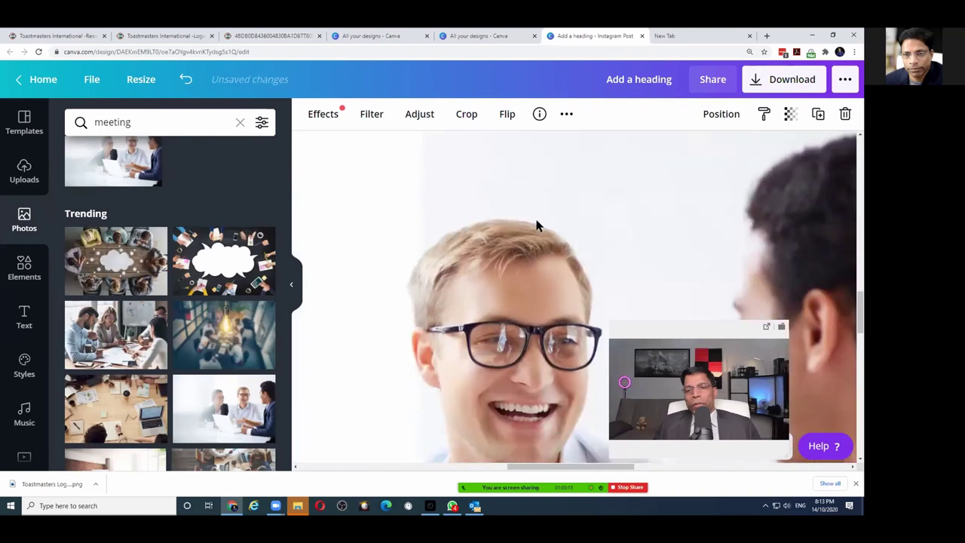
scroll(320, 210, down, 3)
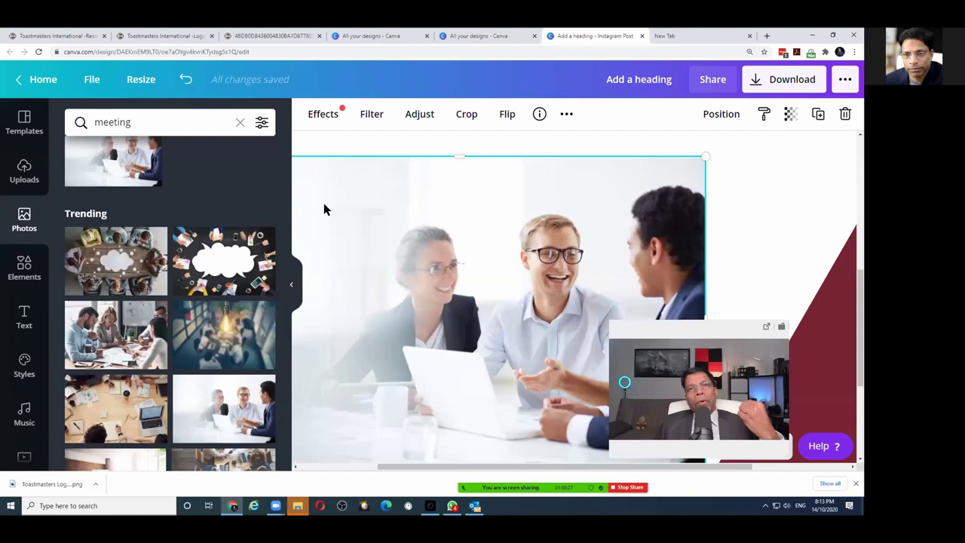
key(ctrl+minus)
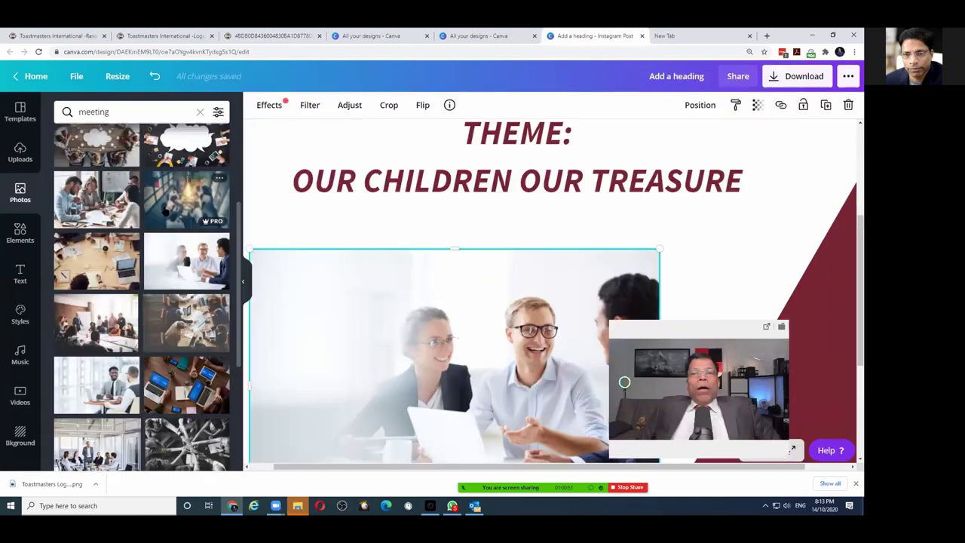
click(168, 37)
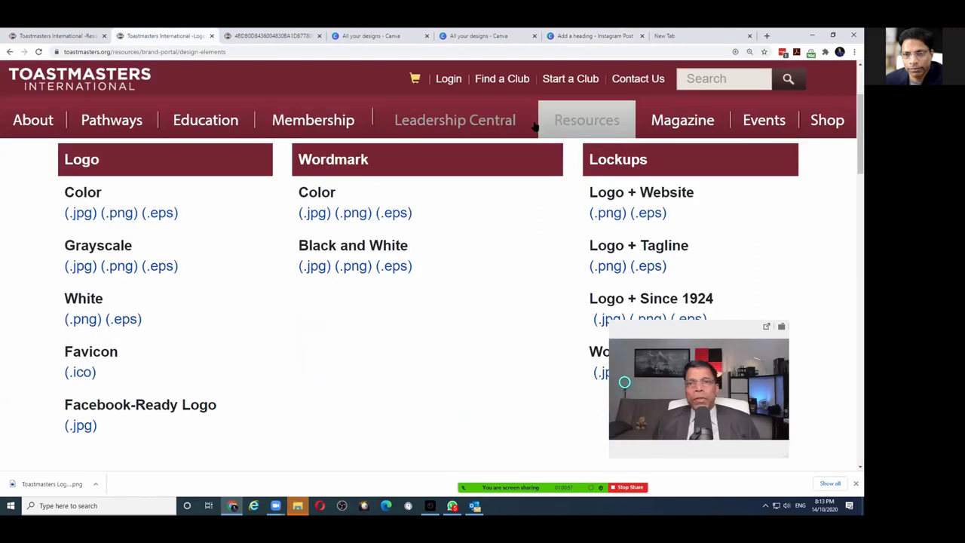
Open the Public gallery under the Brand Portal's Professional Images on the Toastmasters site.
mouse_move(596, 128)
click(373, 186)
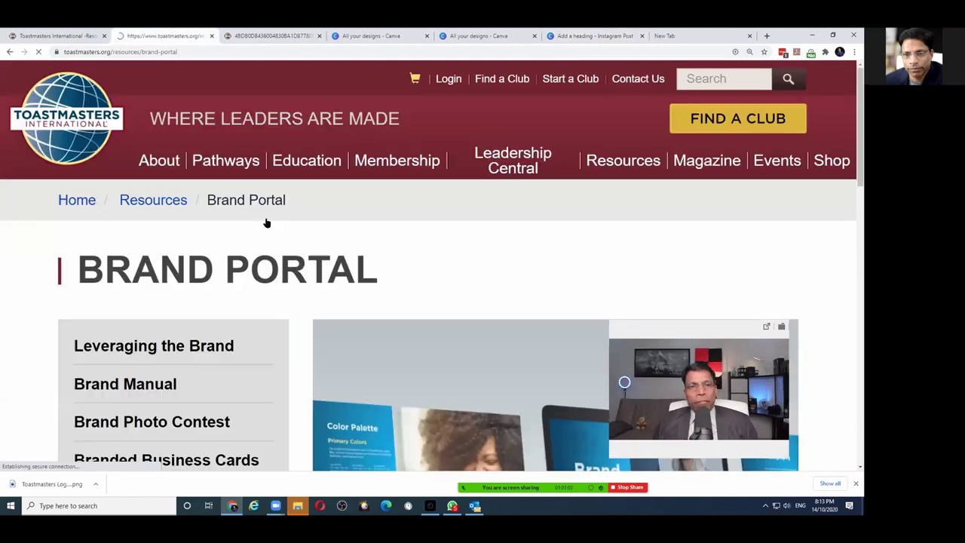
scroll(267, 219, down, 4)
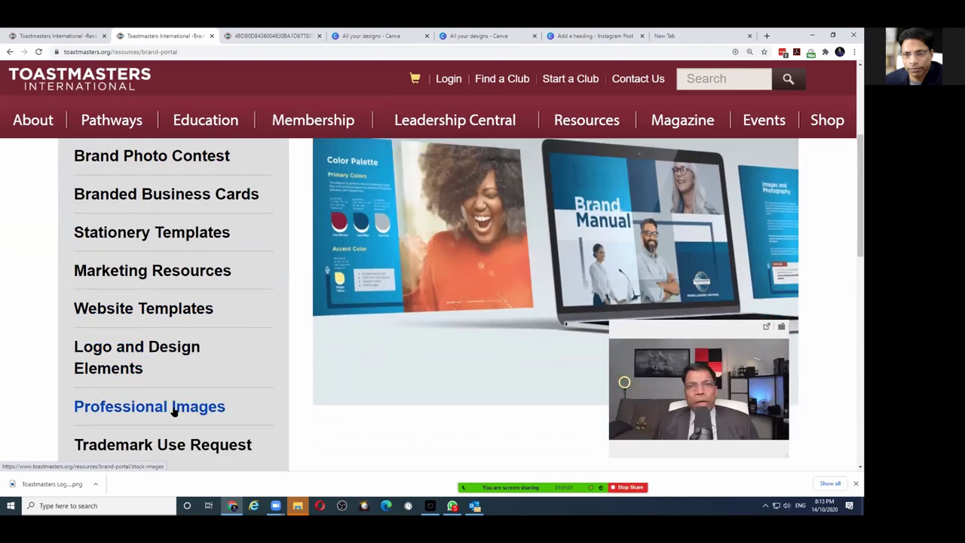
click(173, 409)
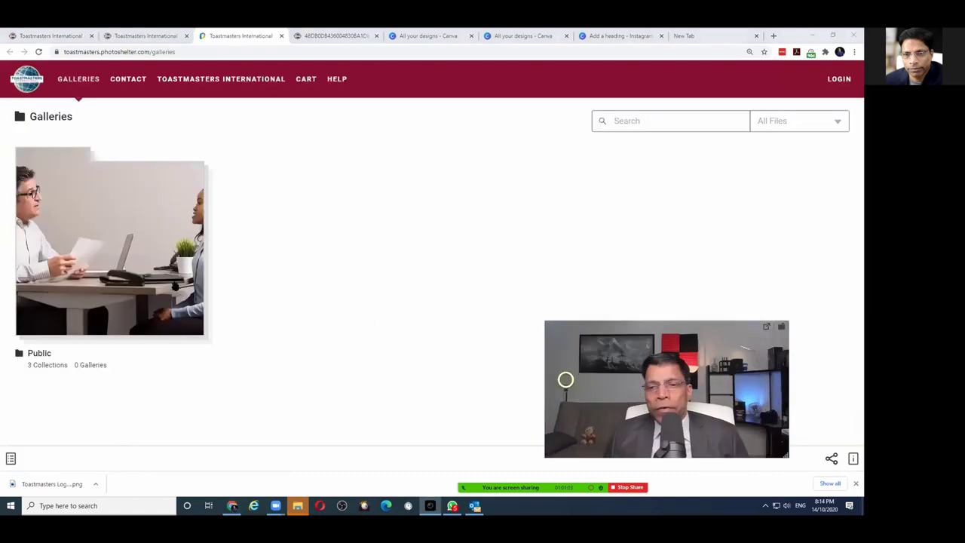
click(36, 353)
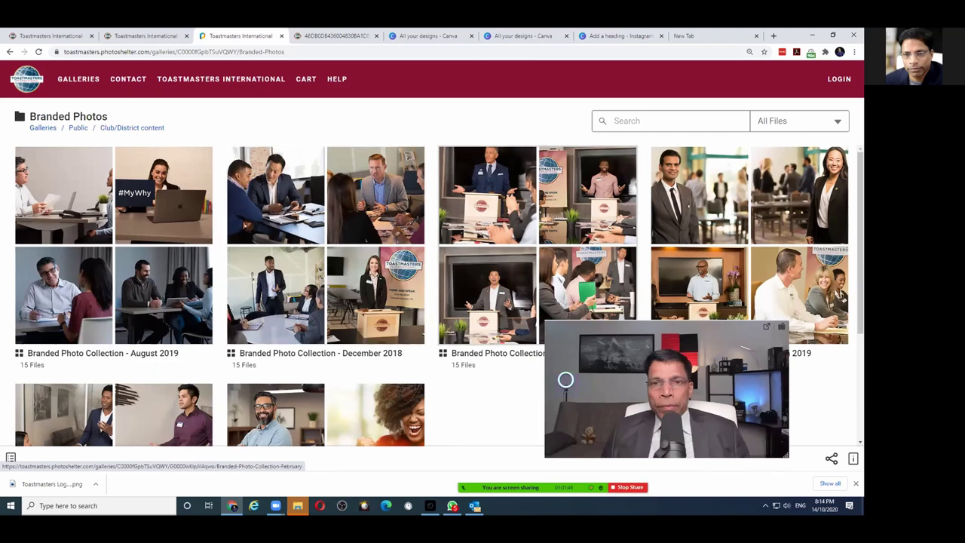
scroll(565, 379, down, 2)
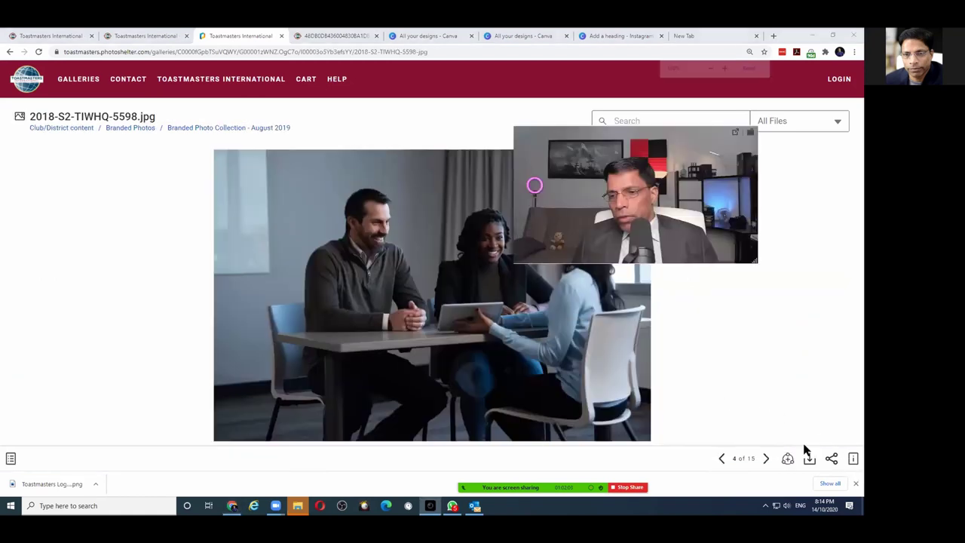
key(ctrl+minus)
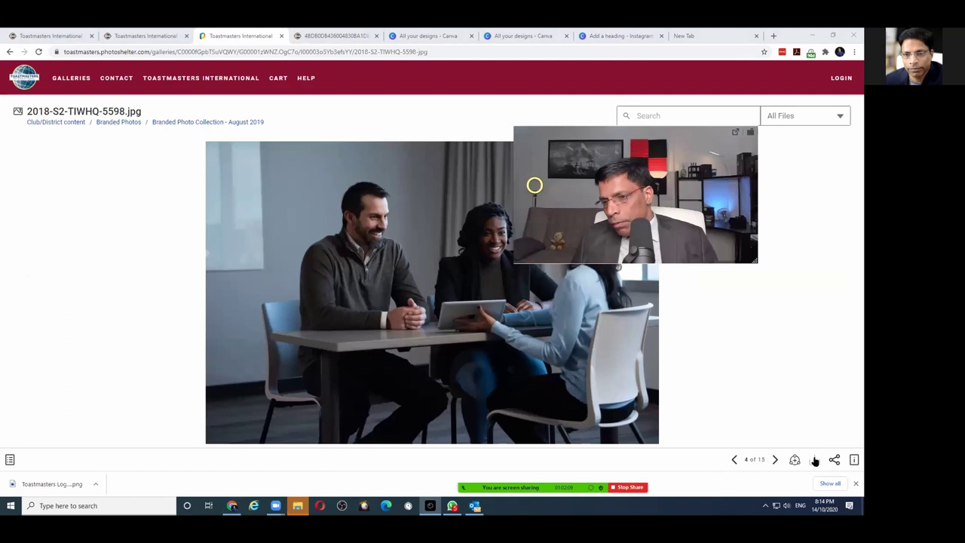
Download photo 2018-S2-TIWHQ-5598.jpg as a large JPEG and move it to the Desktop.
click(814, 459)
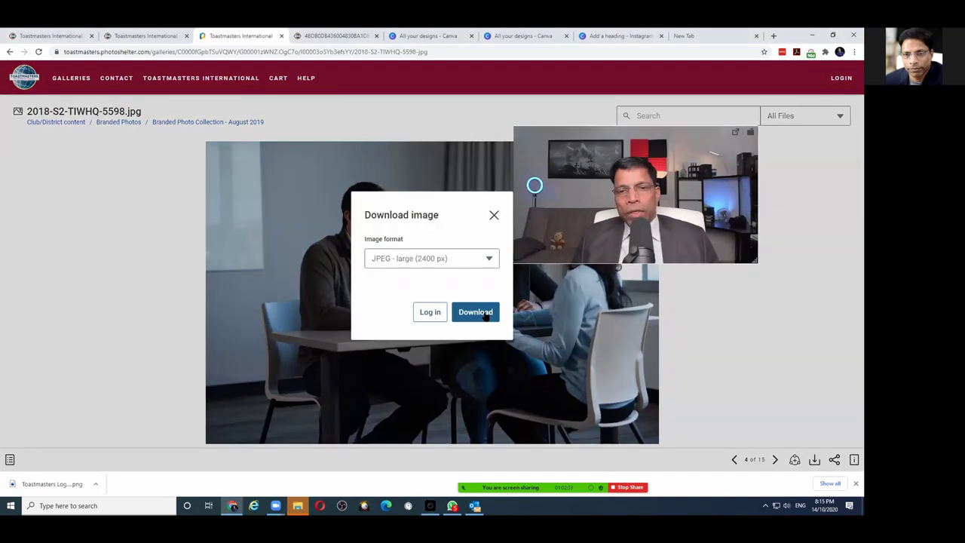
click(476, 312)
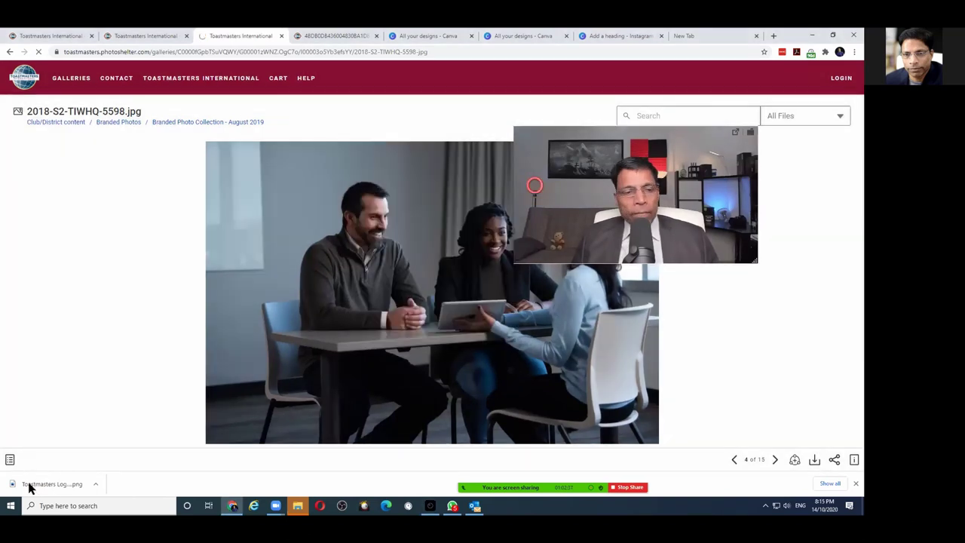
drag(95, 487, 50, 171)
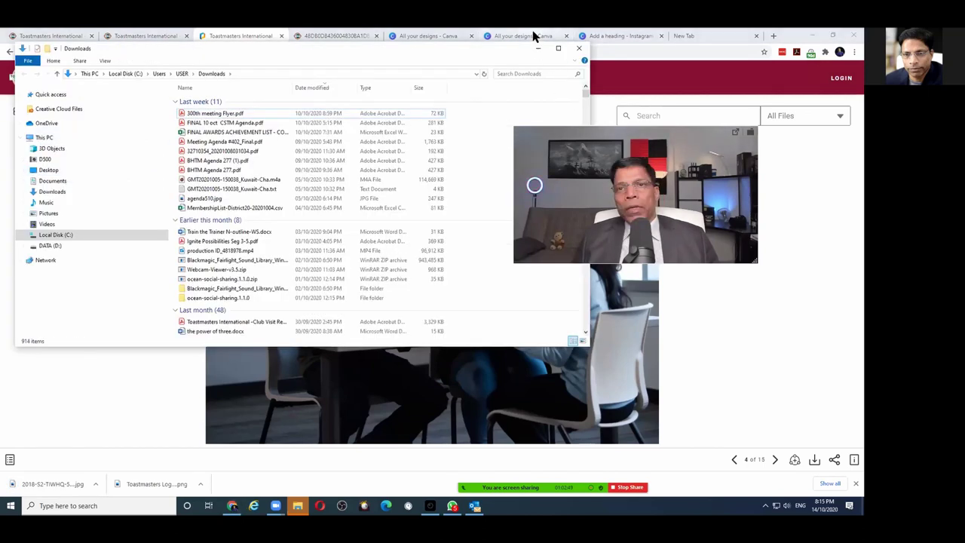
click(618, 36)
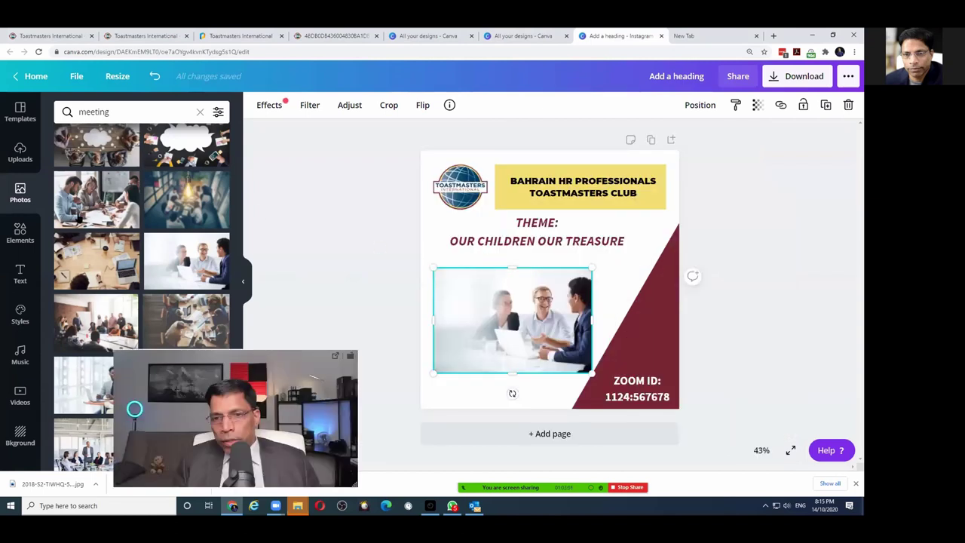
Replace the stock meeting photo with the uploaded branded photo, slightly enlarged.
key(Delete)
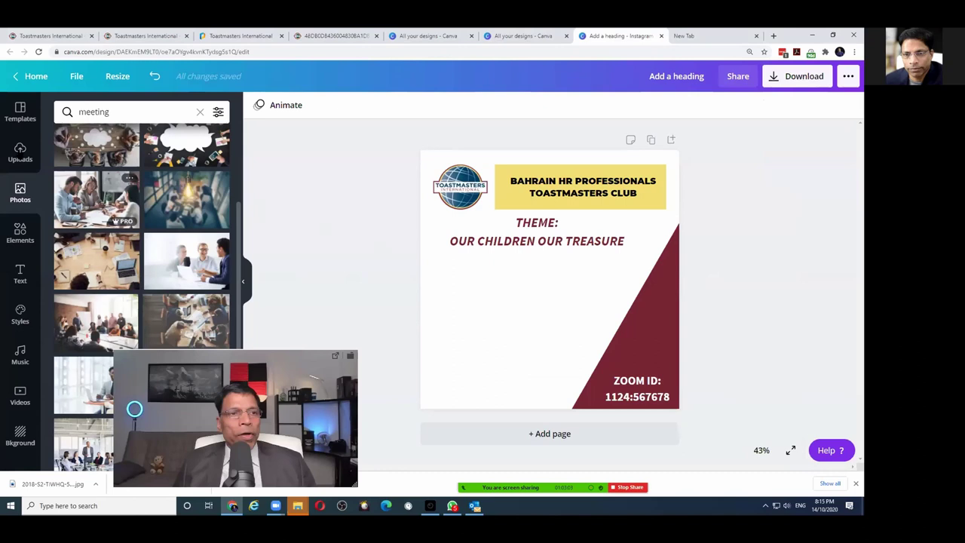
click(20, 153)
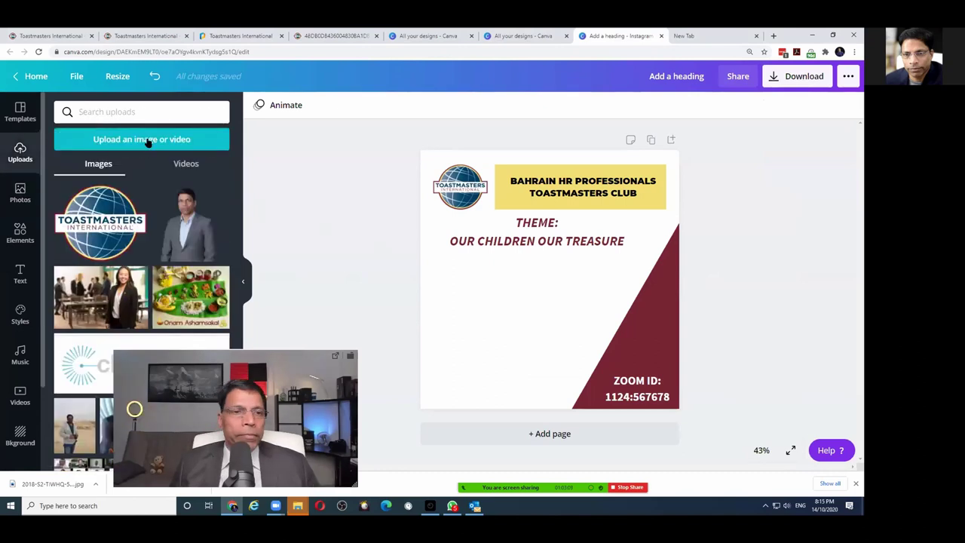
click(146, 140)
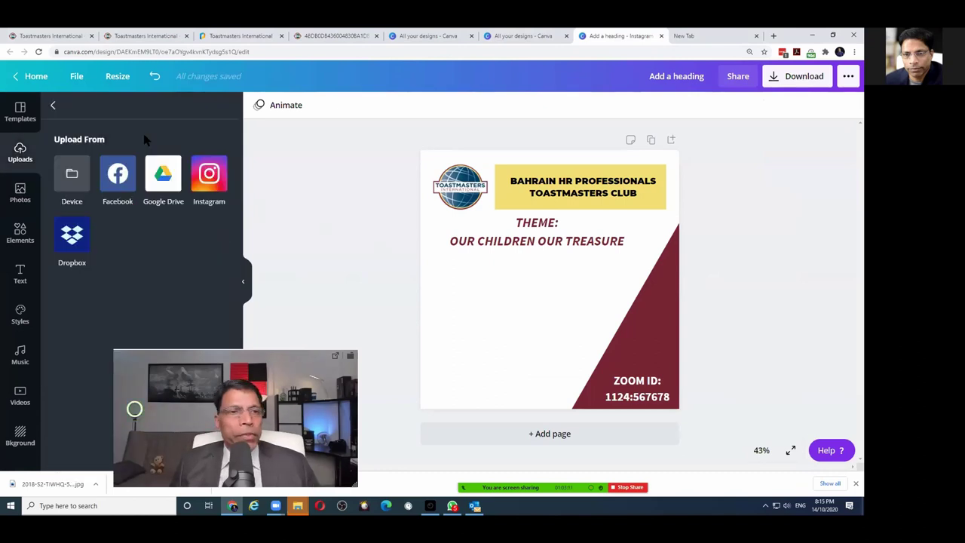
click(70, 175)
click(786, 482)
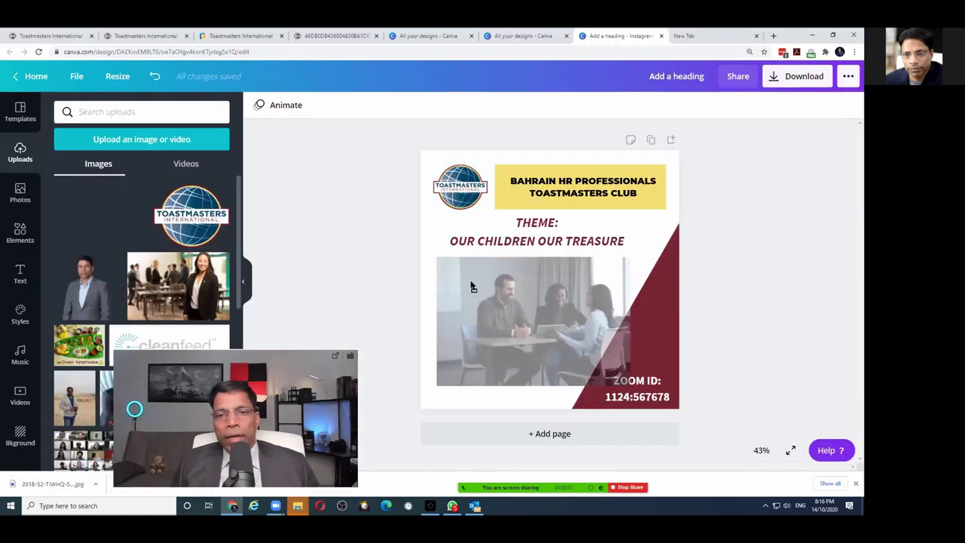
drag(630, 386, 637, 390)
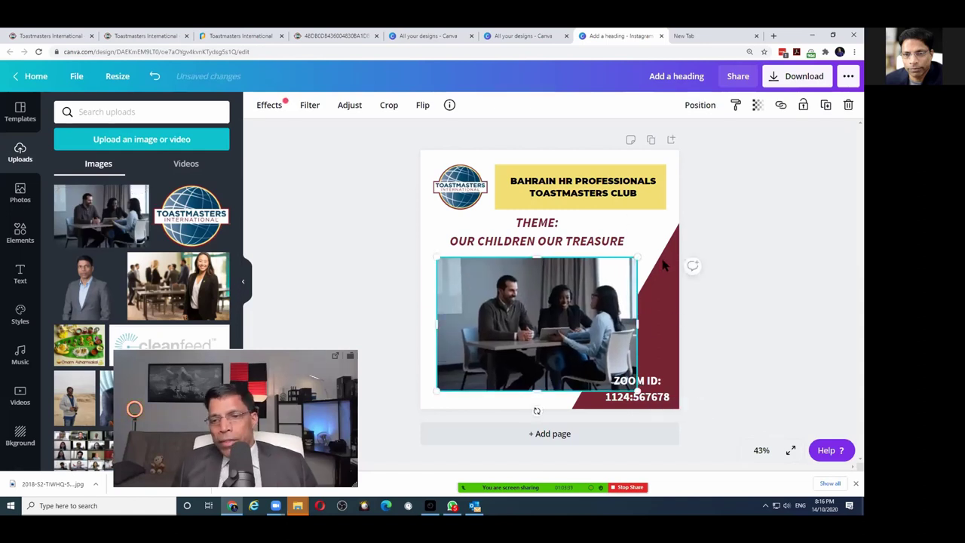
Shift the maroon triangle left and send the photo behind it.
click(663, 265)
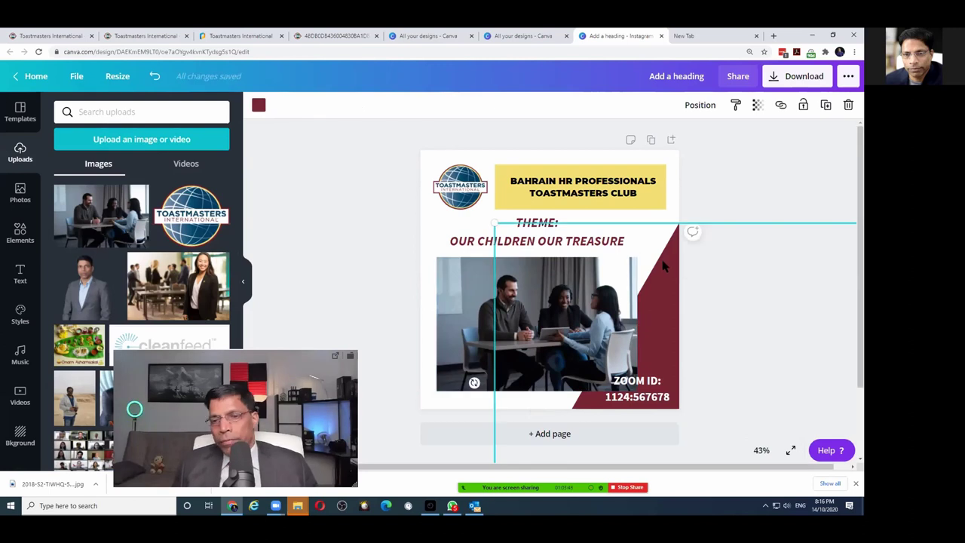
drag(663, 264, 534, 262)
click(476, 291)
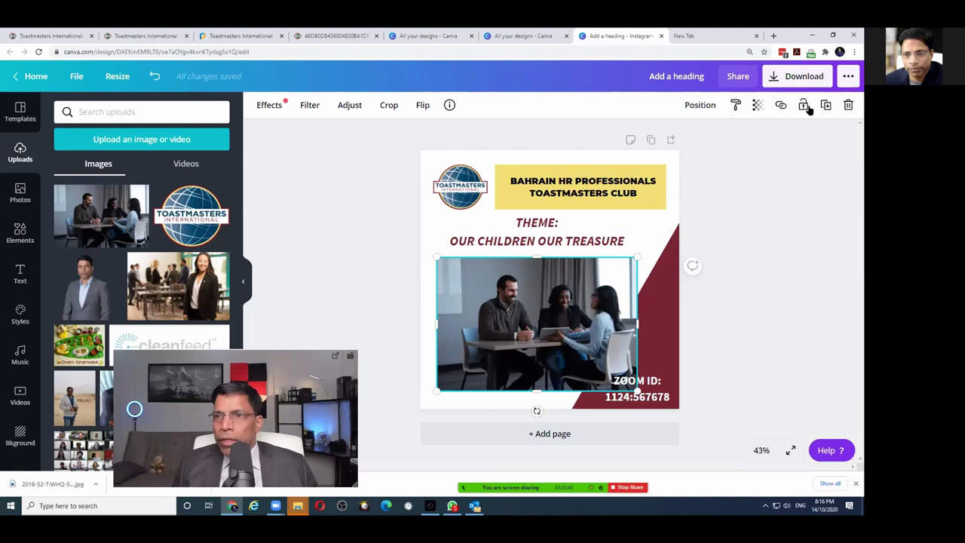
click(692, 107)
click(654, 142)
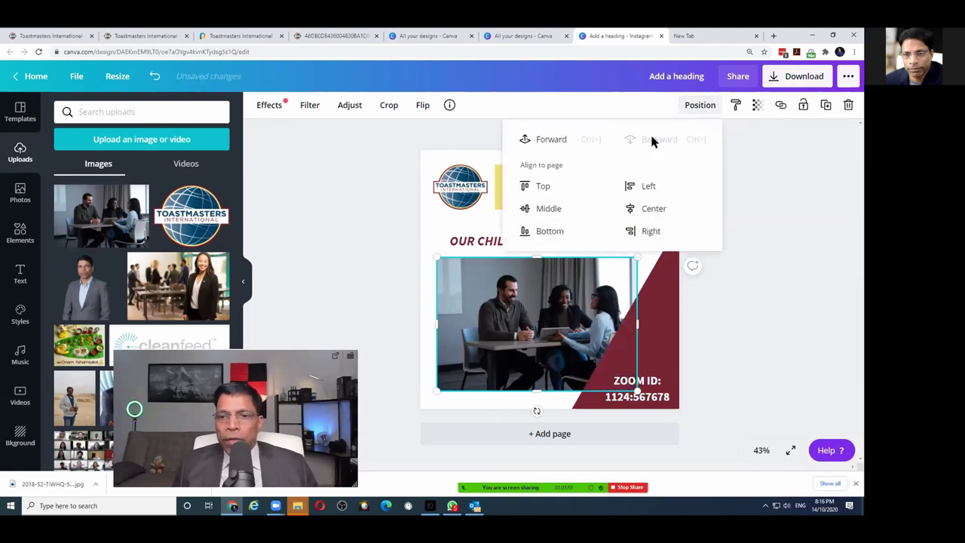
click(795, 267)
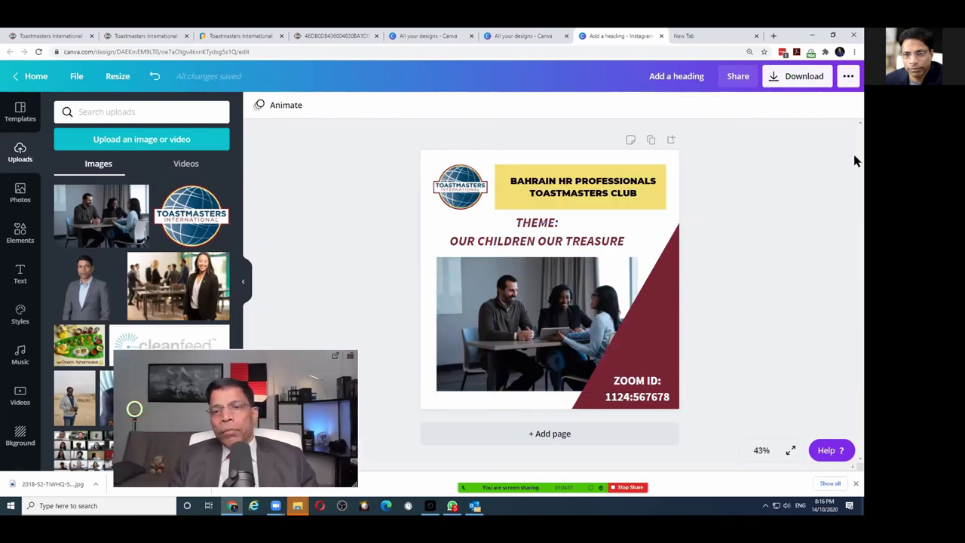
click(21, 234)
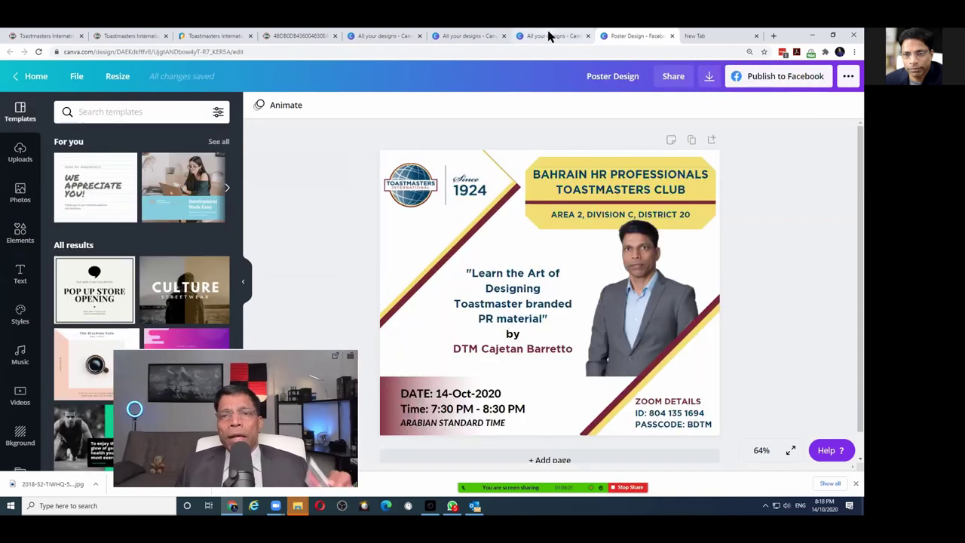
Reopen the 'Add a heading' Toastmasters post from All your designs.
click(550, 36)
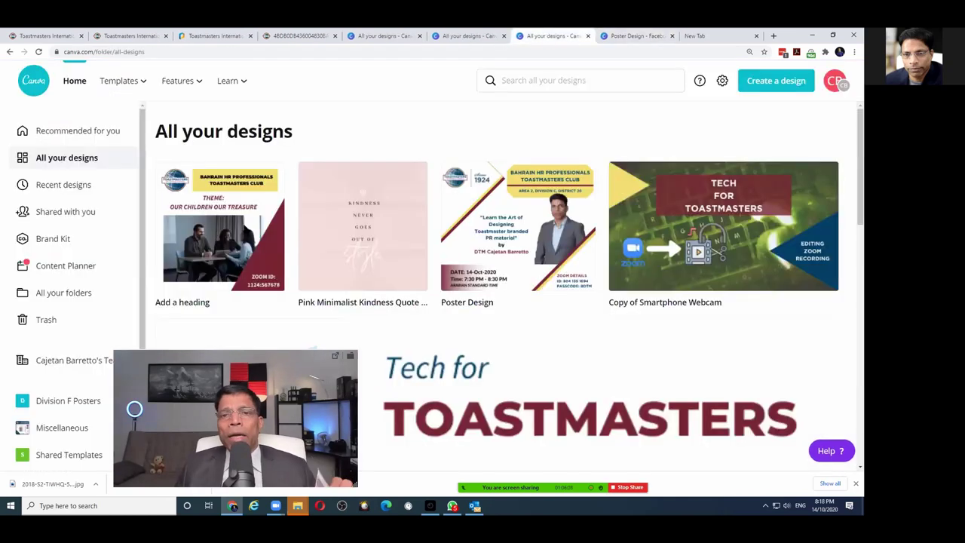
click(242, 220)
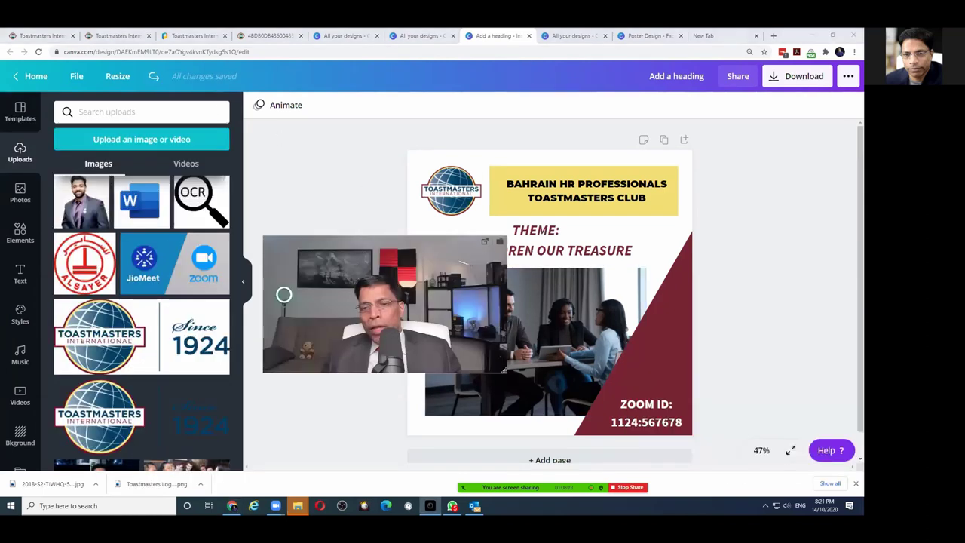
Delete the meeting photo and place the man-in-suit portrait from Uploads on the post.
drag(283, 294, 284, 209)
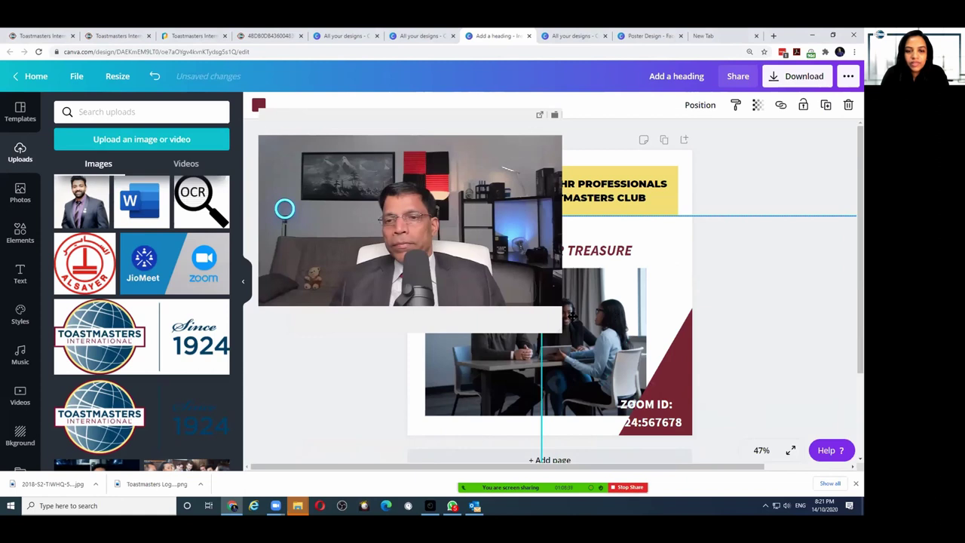
mouse_move(539, 487)
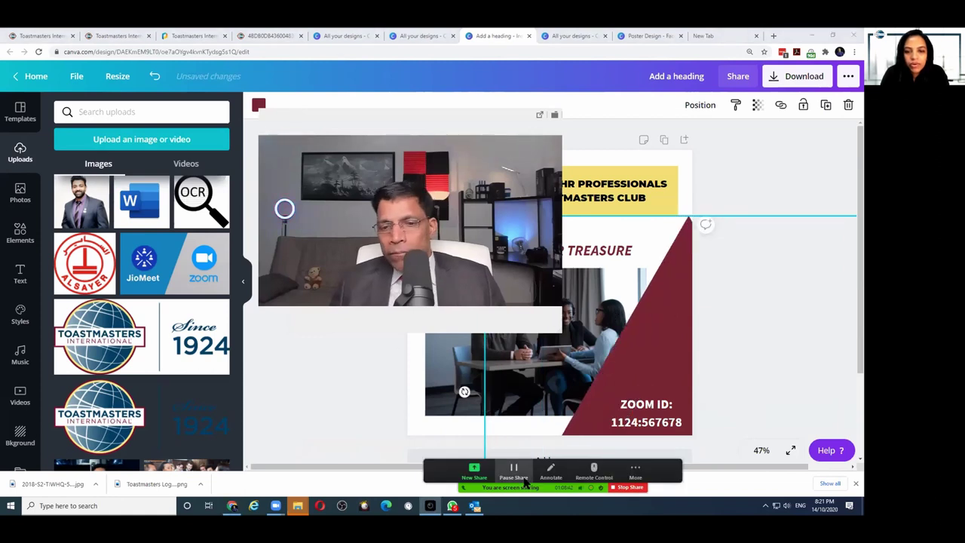
click(635, 468)
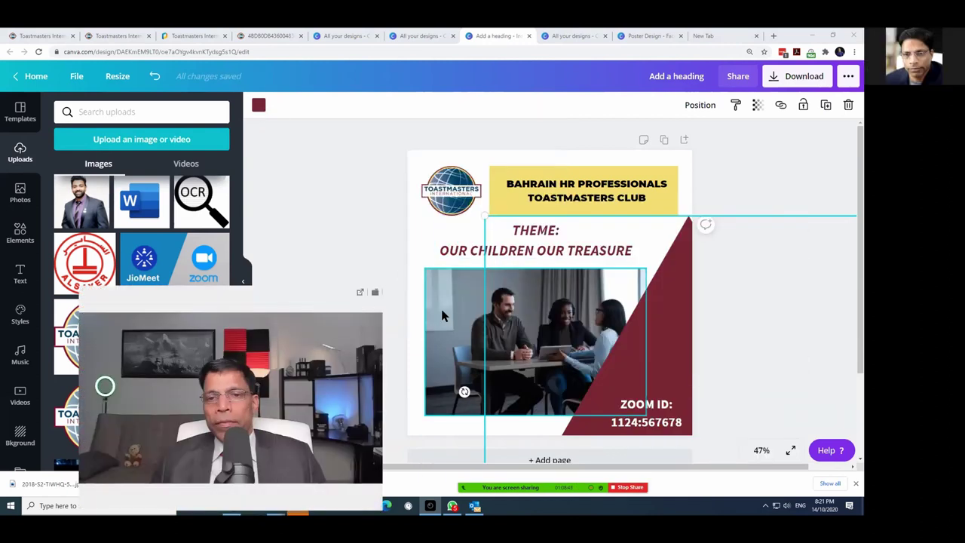
key(Delete)
drag(81, 202, 523, 327)
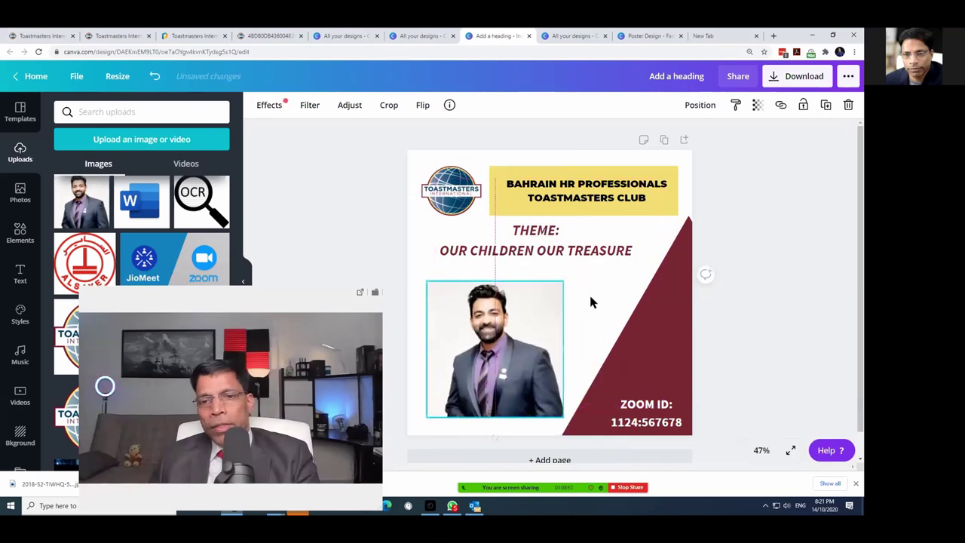
click(422, 264)
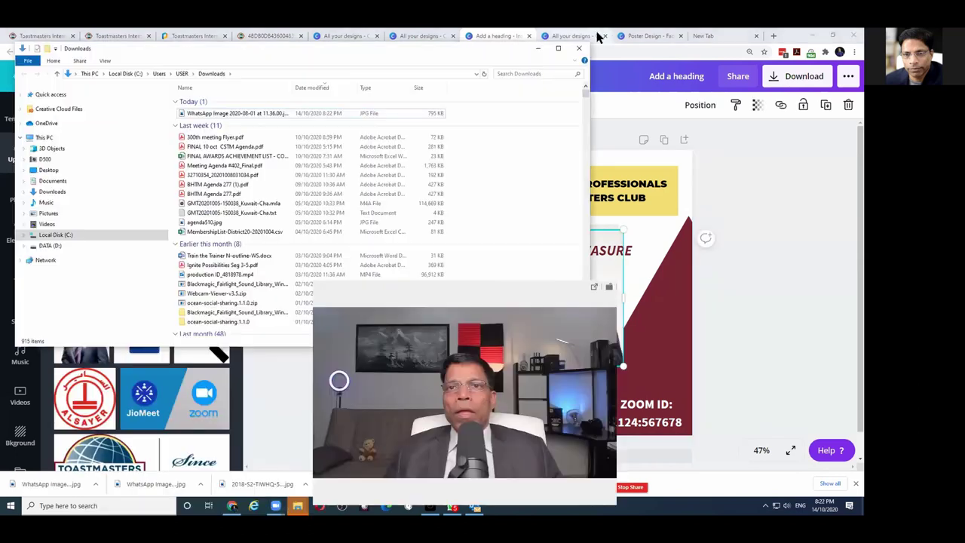
Open remove.bg in a new tab and upload the speaker portrait to strip its background.
click(579, 37)
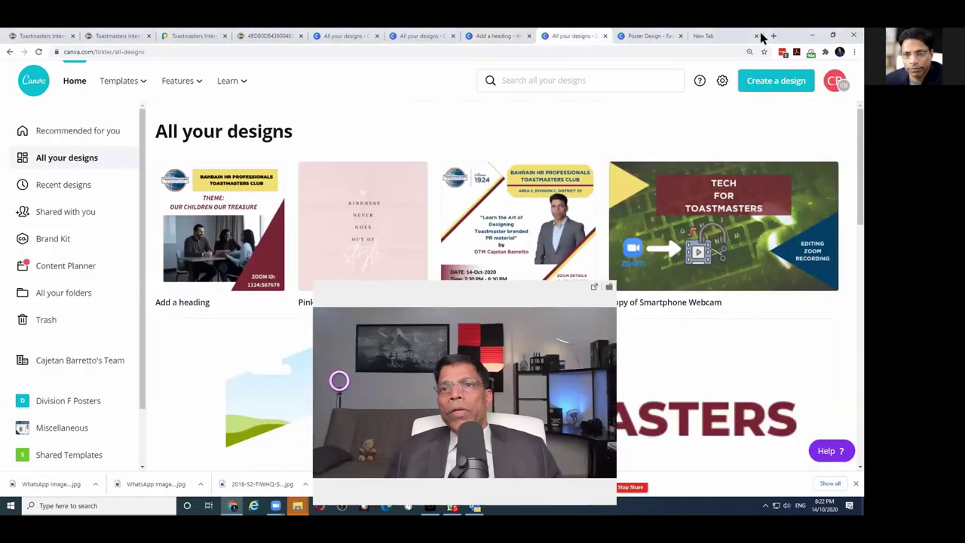
key(ctrl+9)
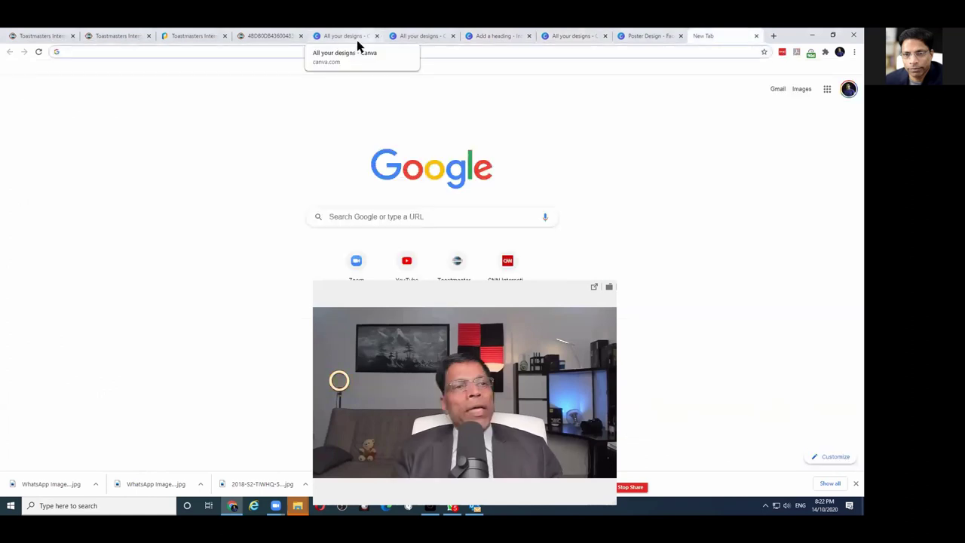
text(remove.bg)
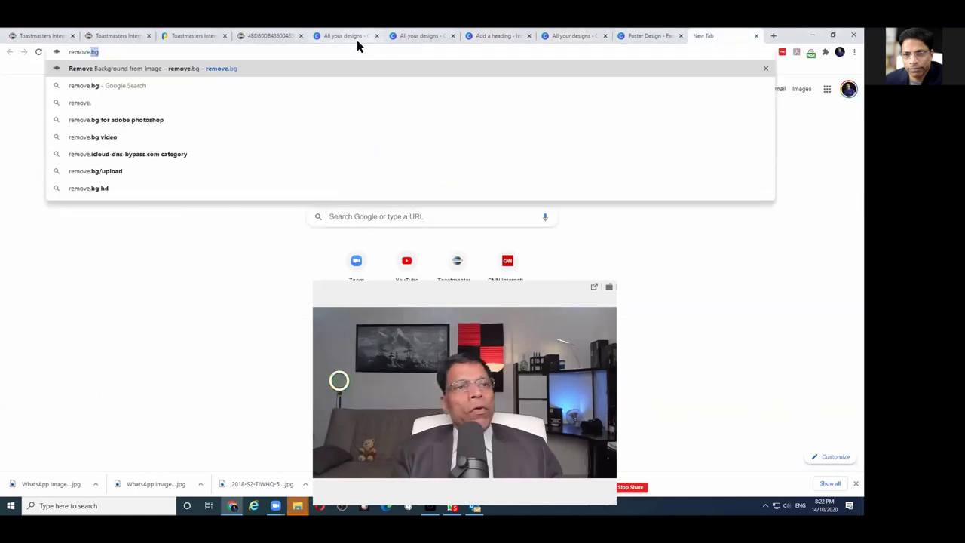
key(Return)
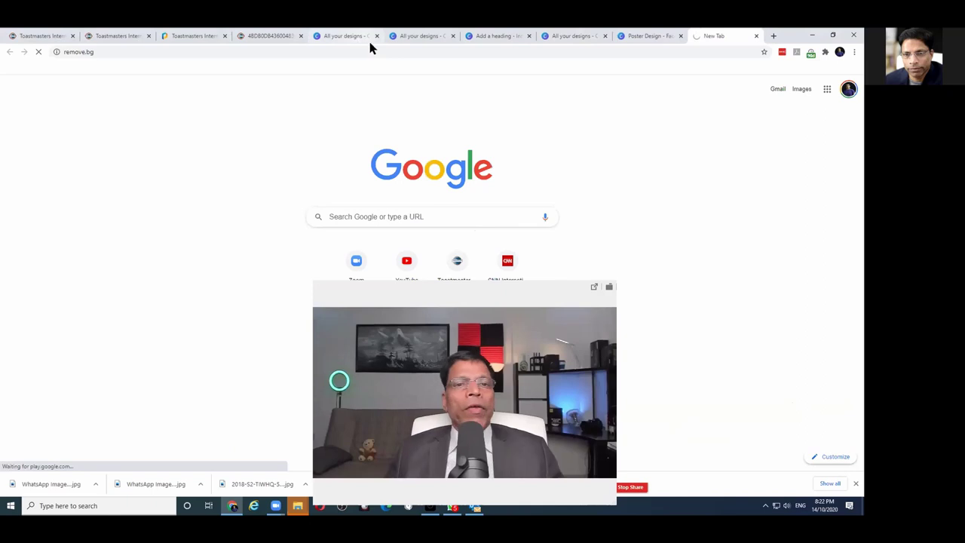
drag(426, 296, 117, 286)
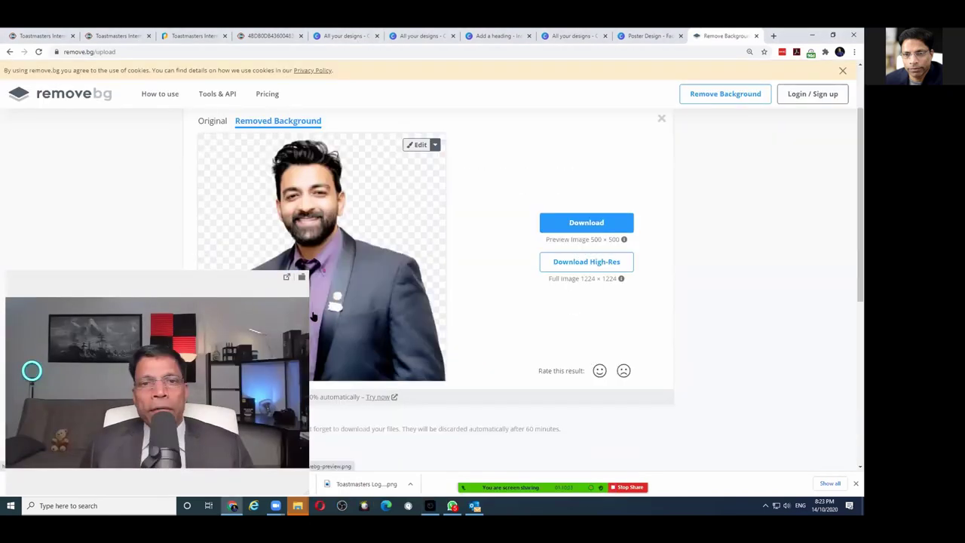
drag(216, 296, 213, 371)
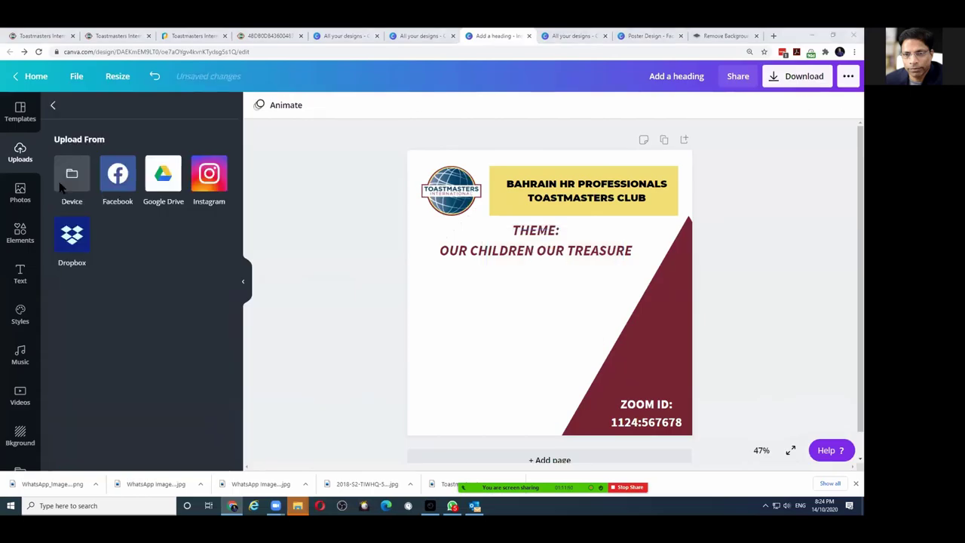
Upload the removebg-preview cutout and place it on the post below the theme text.
click(68, 172)
double_click(293, 110)
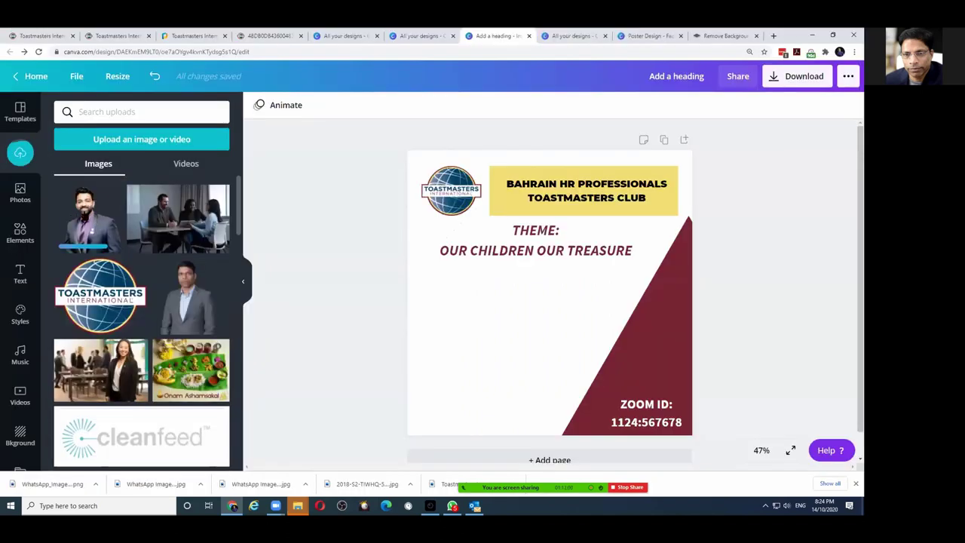
drag(85, 217, 484, 276)
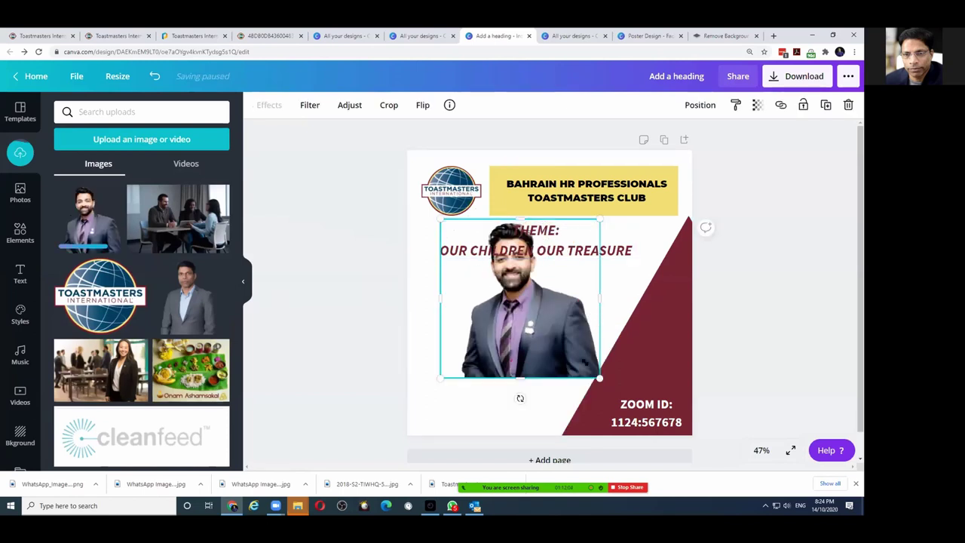
drag(520, 297, 523, 347)
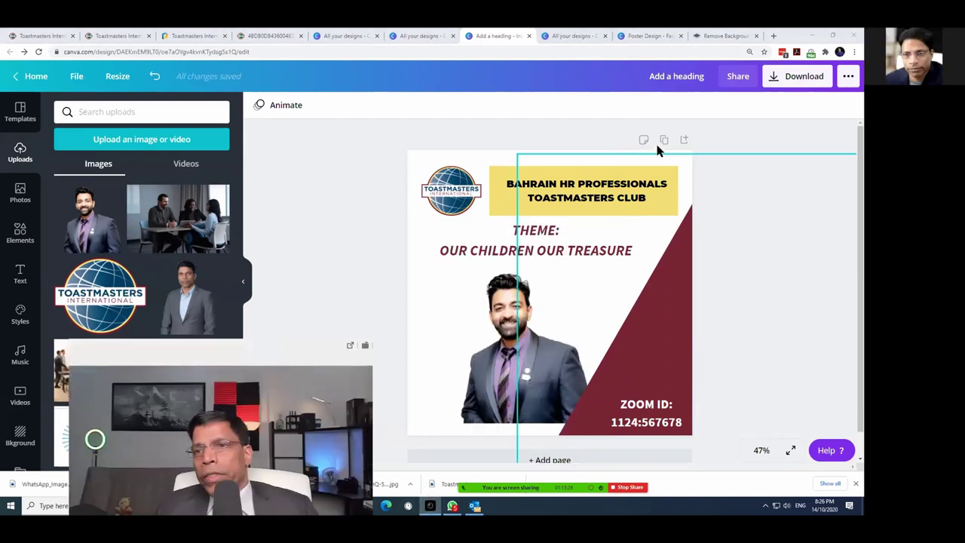
click(573, 253)
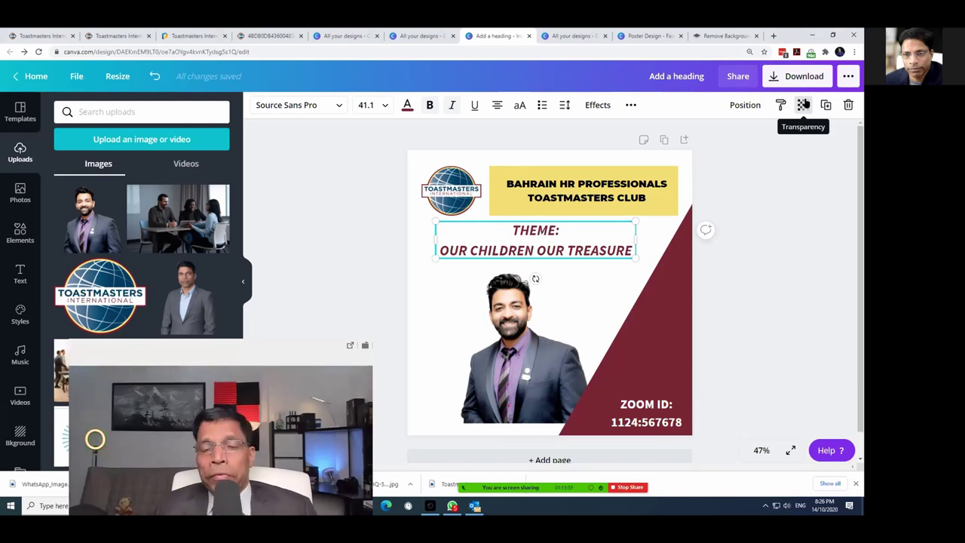
click(657, 325)
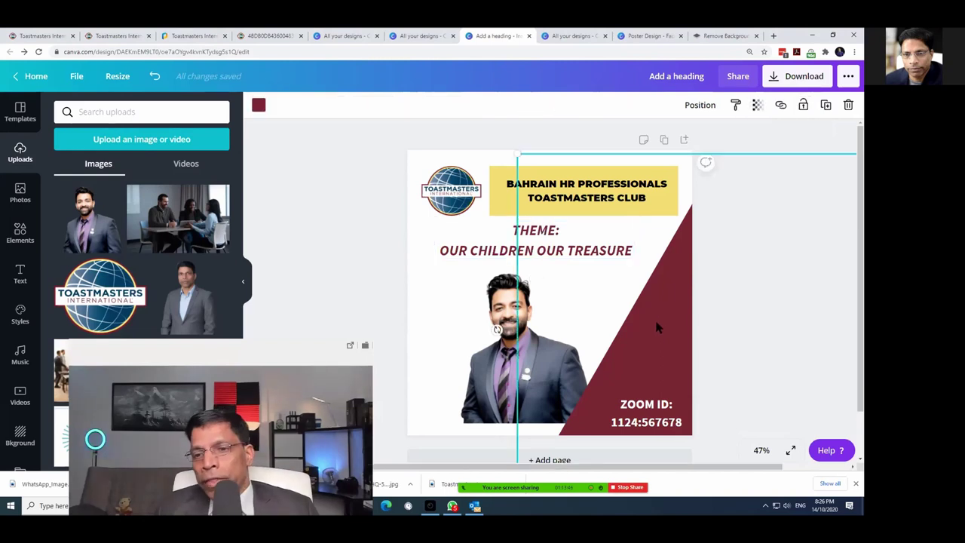
click(756, 106)
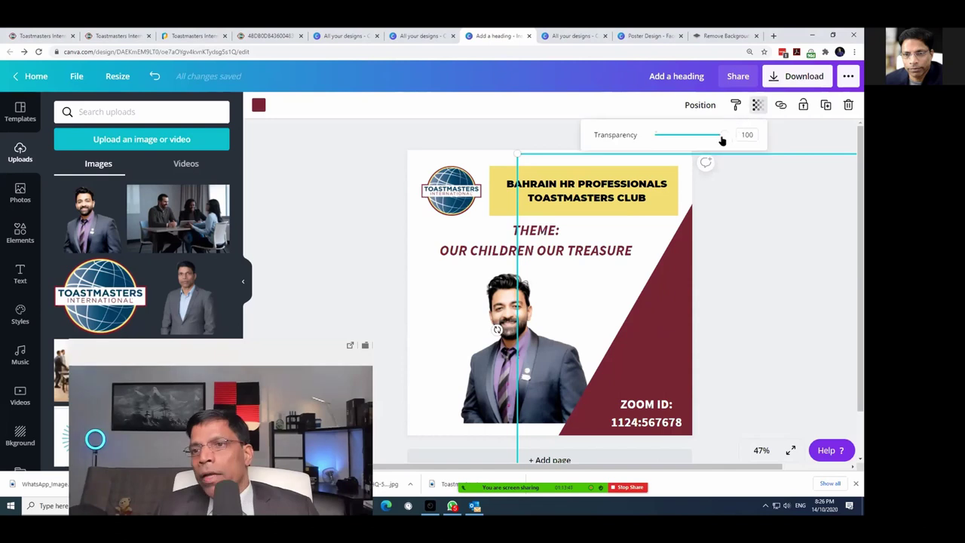
drag(722, 138, 696, 145)
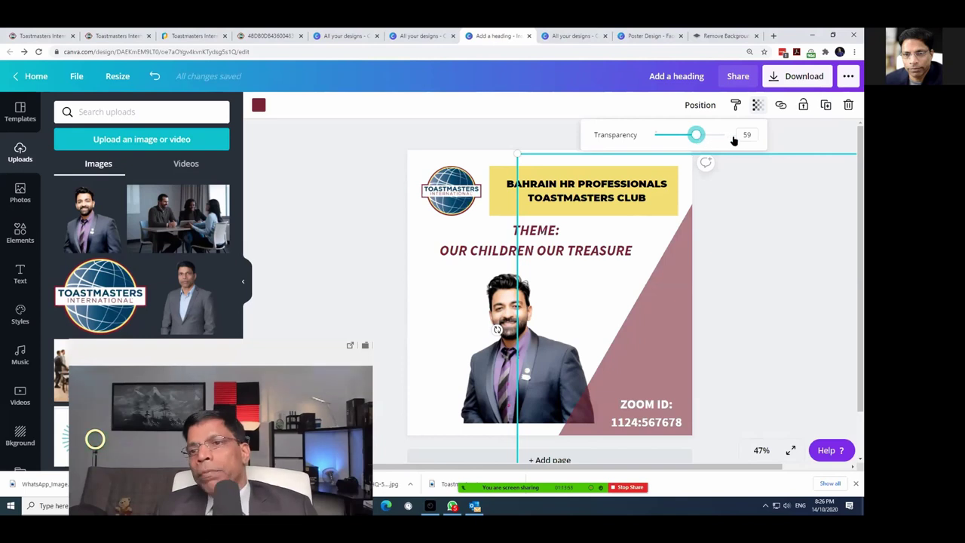
click(732, 139)
click(487, 249)
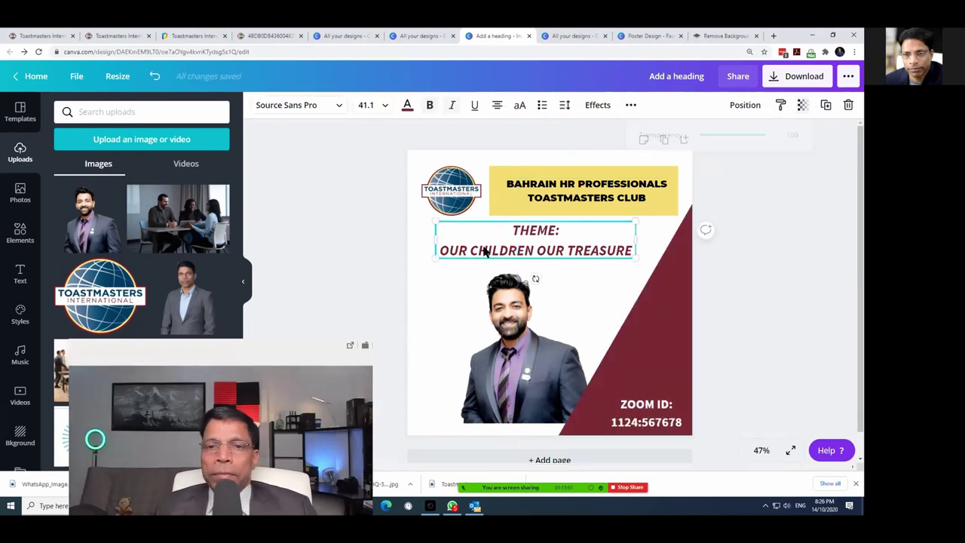
click(802, 105)
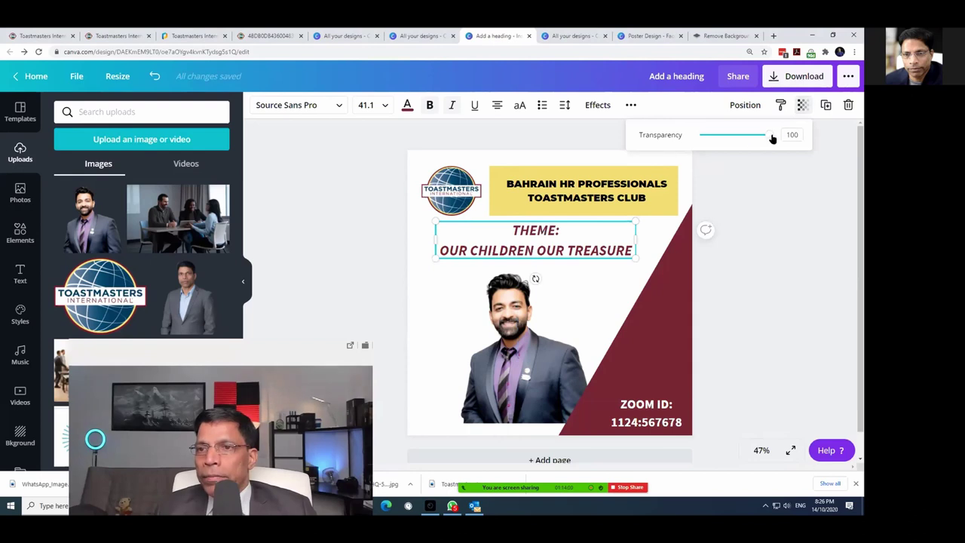
mouse_move(769, 136)
mouse_down()
mouse_move(736, 136)
mouse_move(767, 135)
mouse_up()
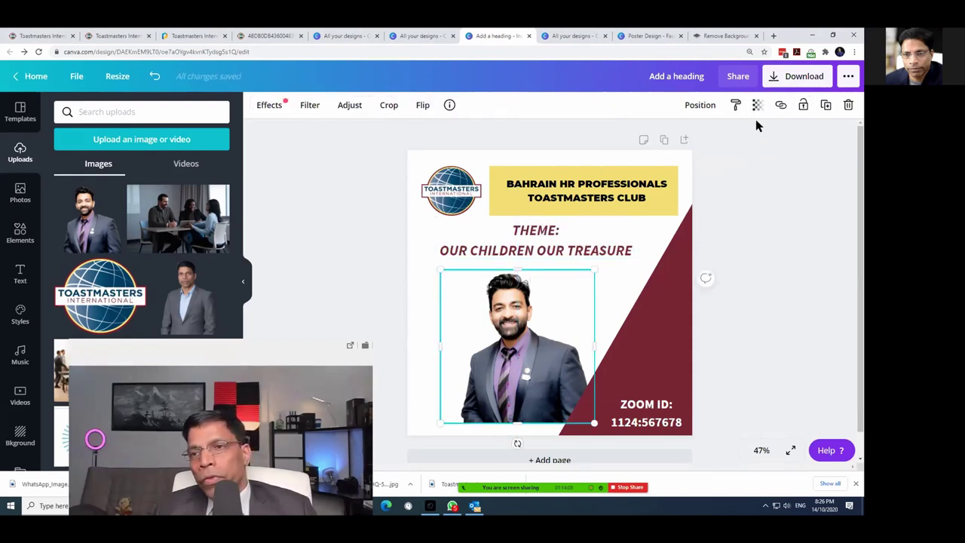
click(757, 105)
click(701, 134)
click(447, 193)
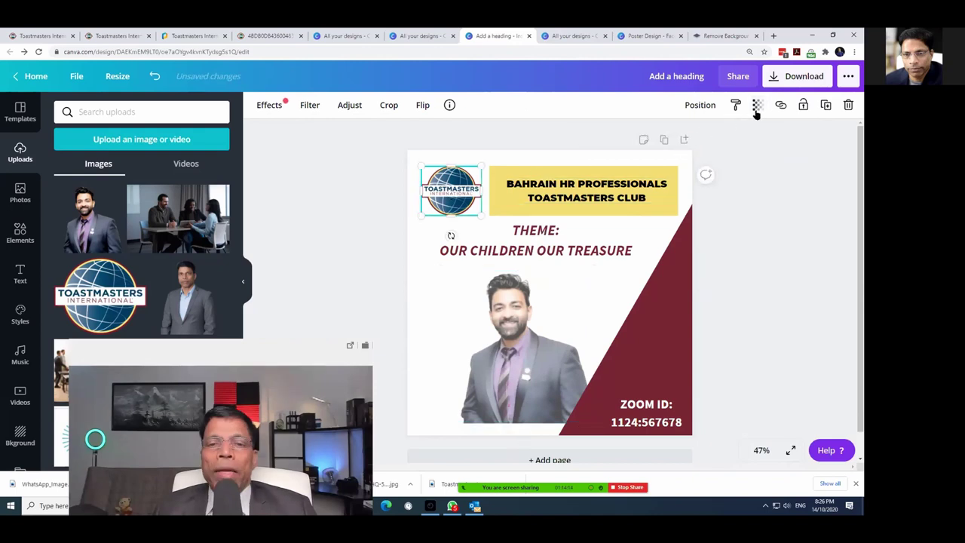
click(724, 143)
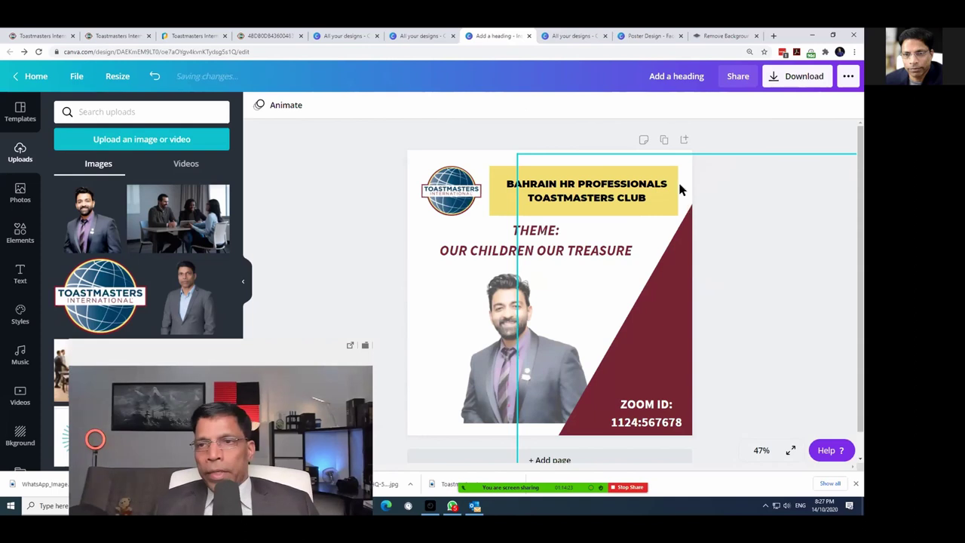
click(483, 241)
click(335, 245)
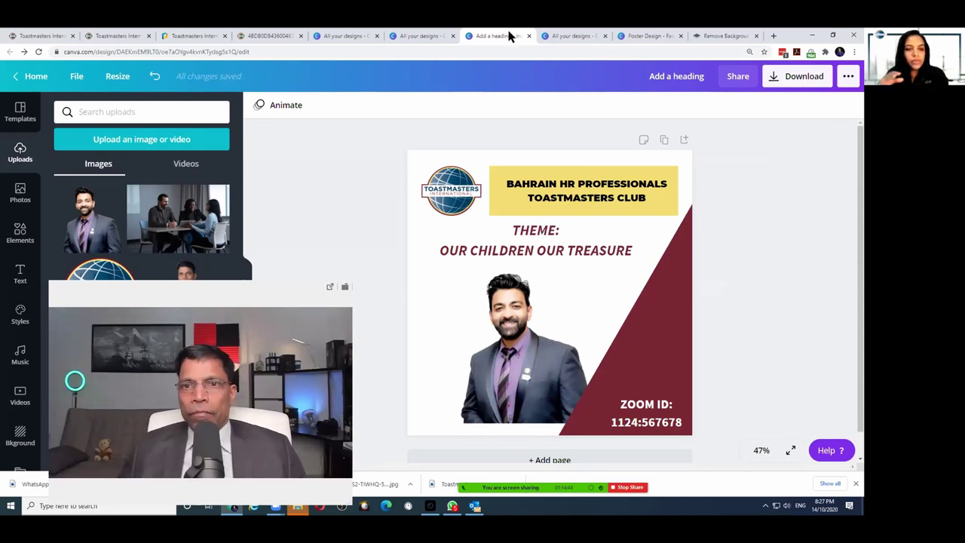
Switch from the Poster Design to the 'Add a heading' design.
click(569, 37)
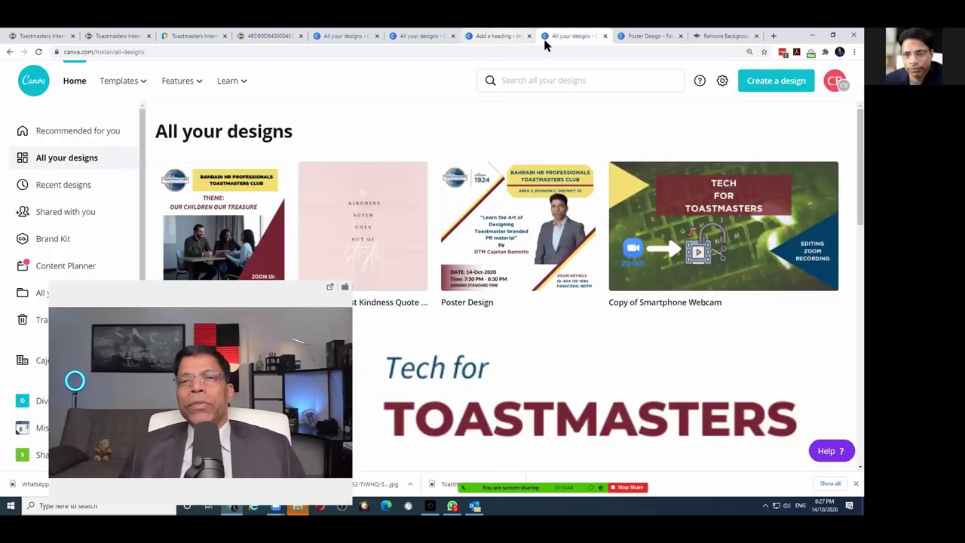
click(644, 37)
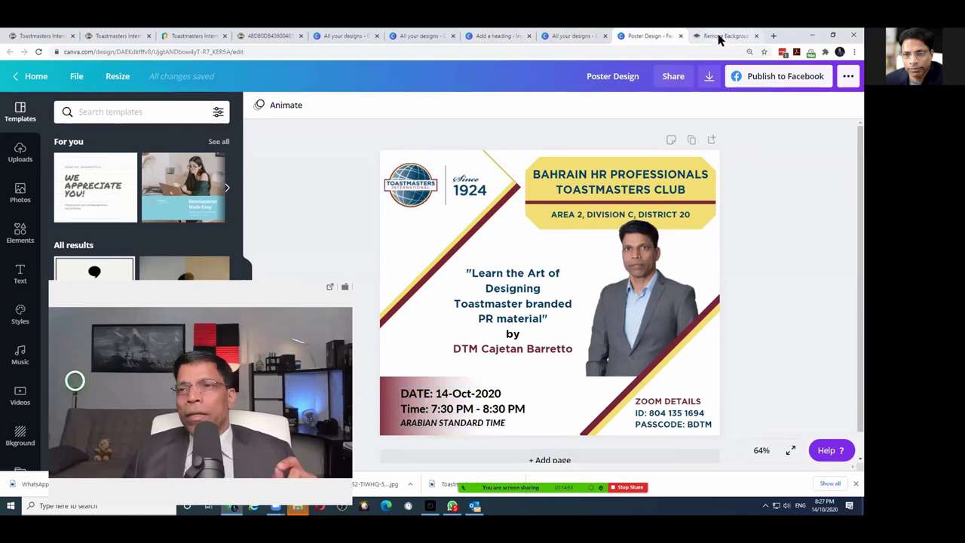
click(481, 36)
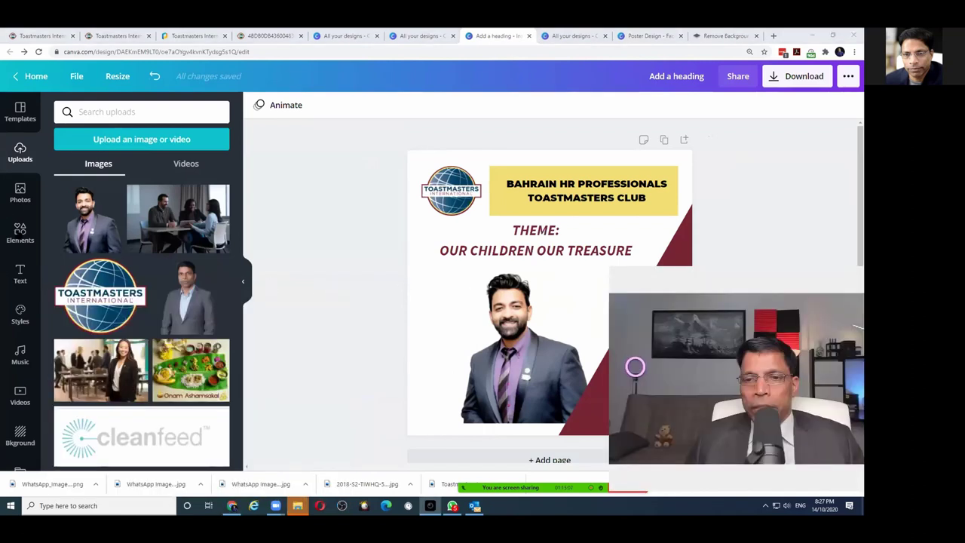
Delete the speaker photo from below the theme text.
click(20, 233)
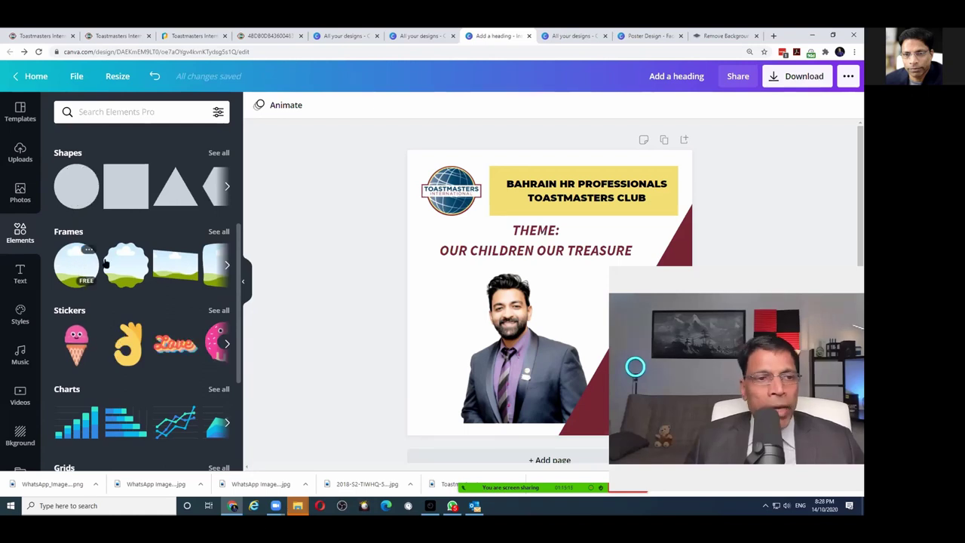
drag(609, 266, 586, 284)
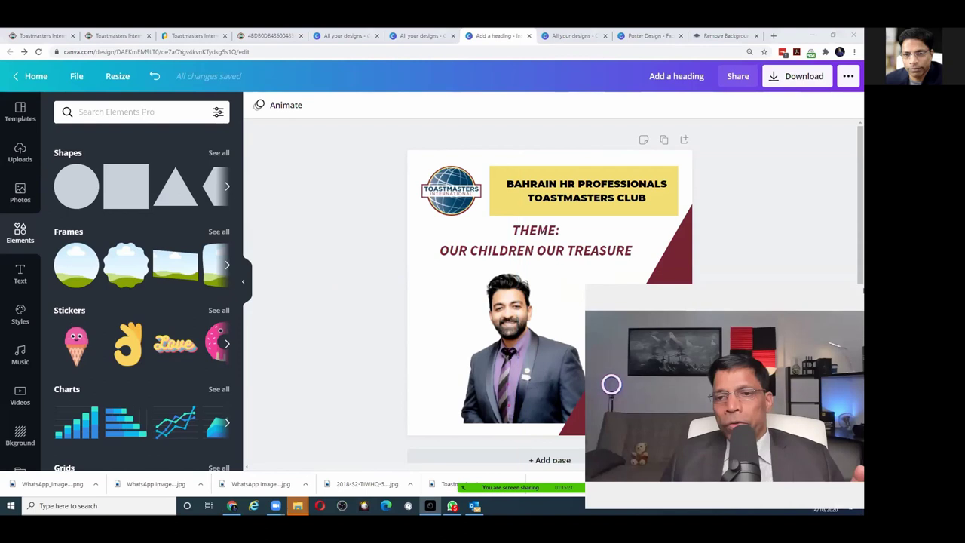
click(586, 287)
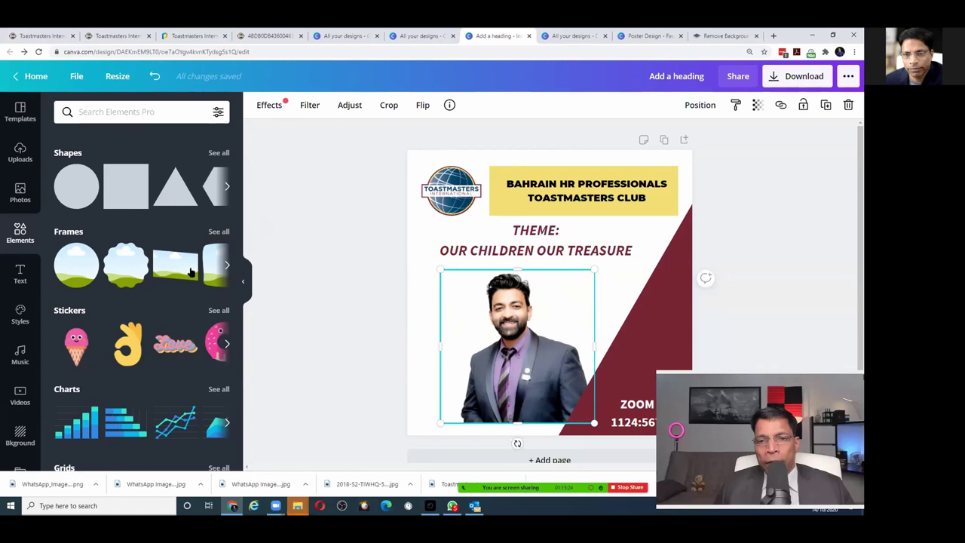
key(Delete)
Try a circle frame below the theme, then delete it.
click(219, 232)
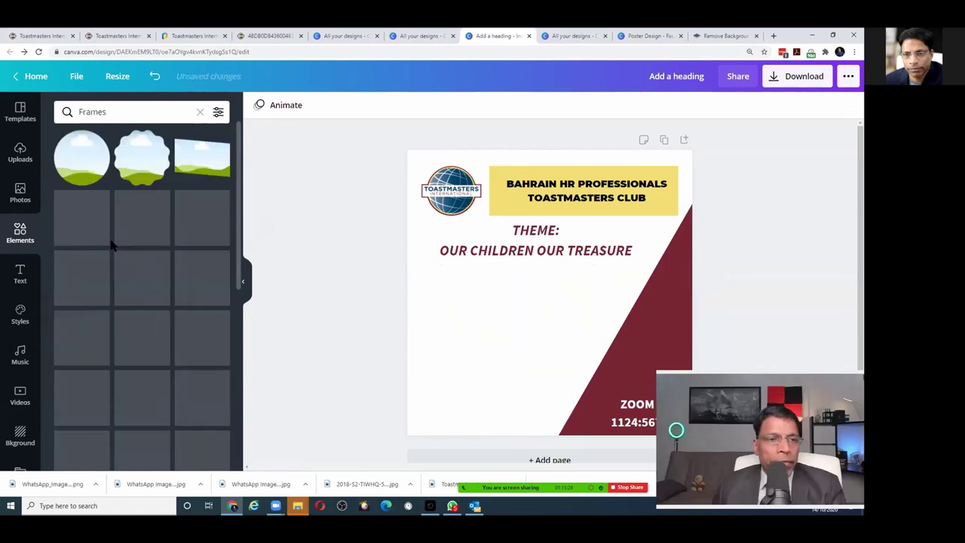
drag(81, 157, 449, 287)
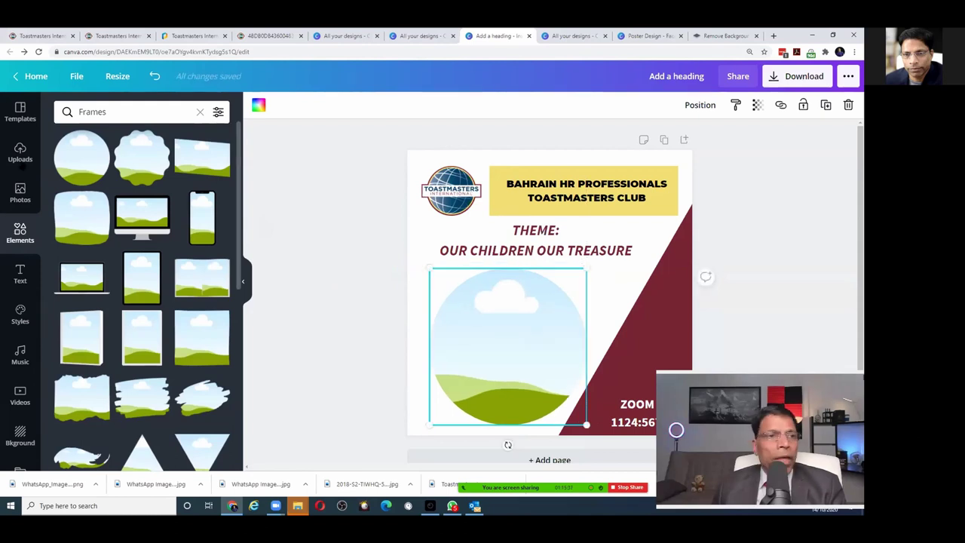
click(21, 153)
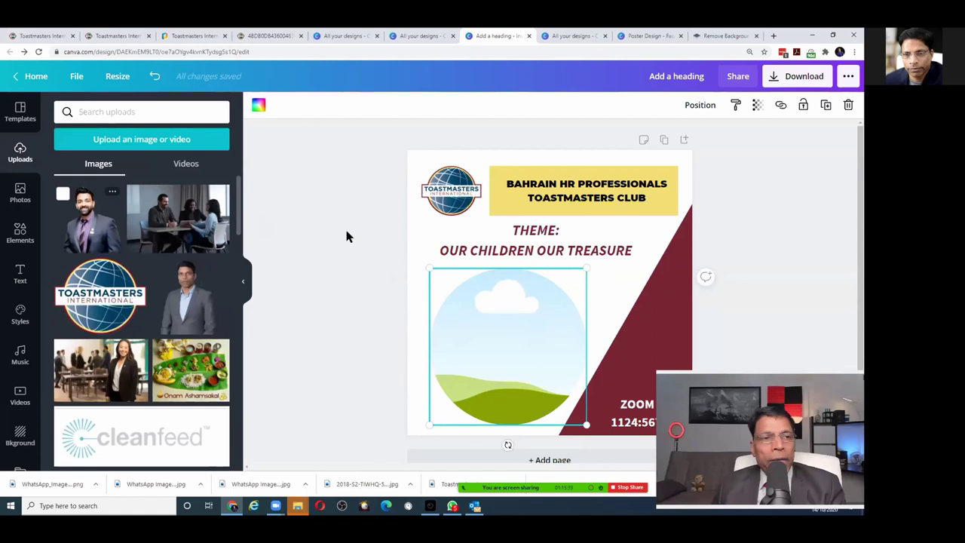
key(Delete)
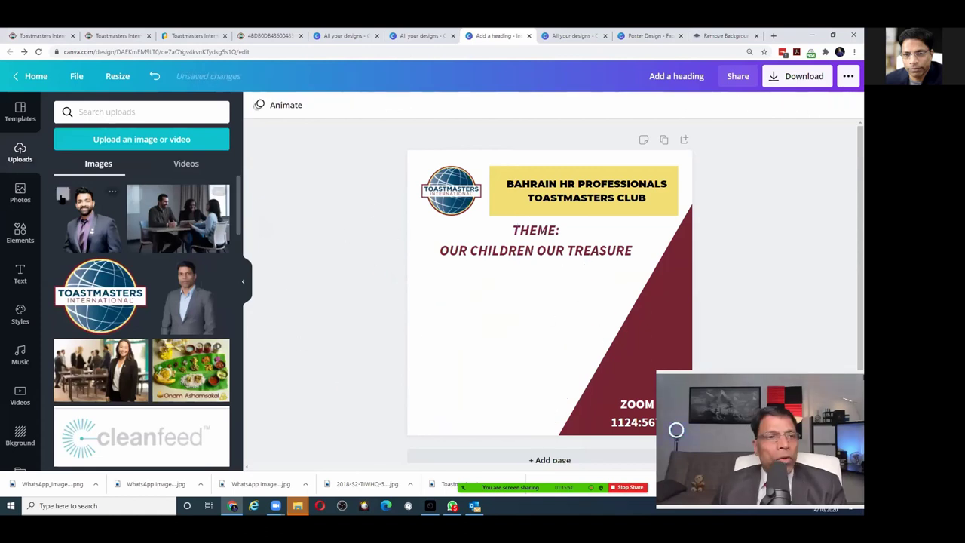
Add a desktop-monitor frame and shift the photo lower inside it.
click(20, 232)
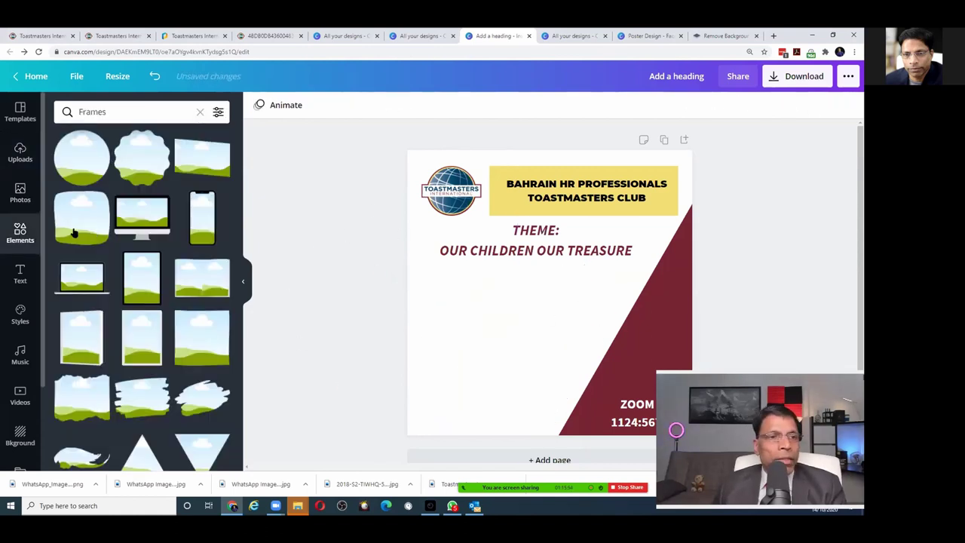
click(141, 217)
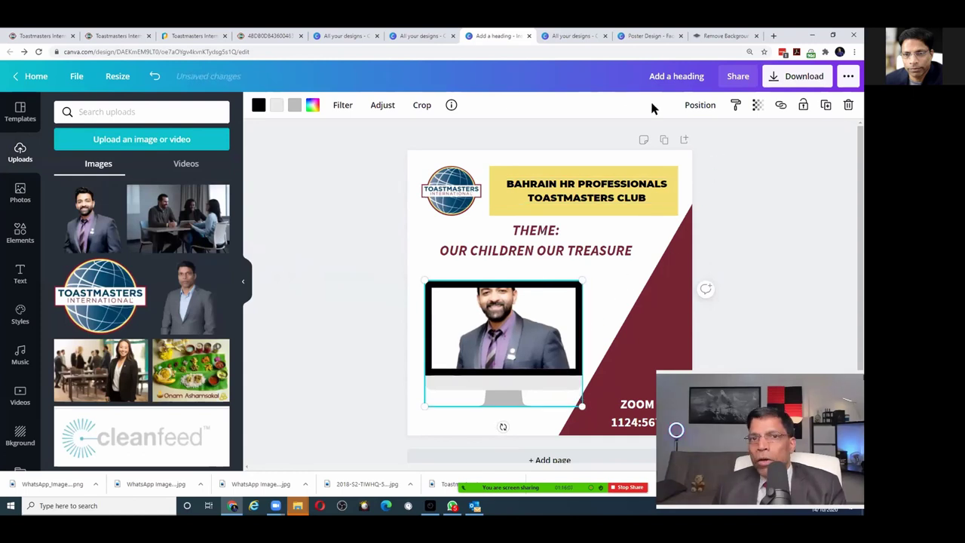
double_click(509, 339)
drag(512, 347, 513, 362)
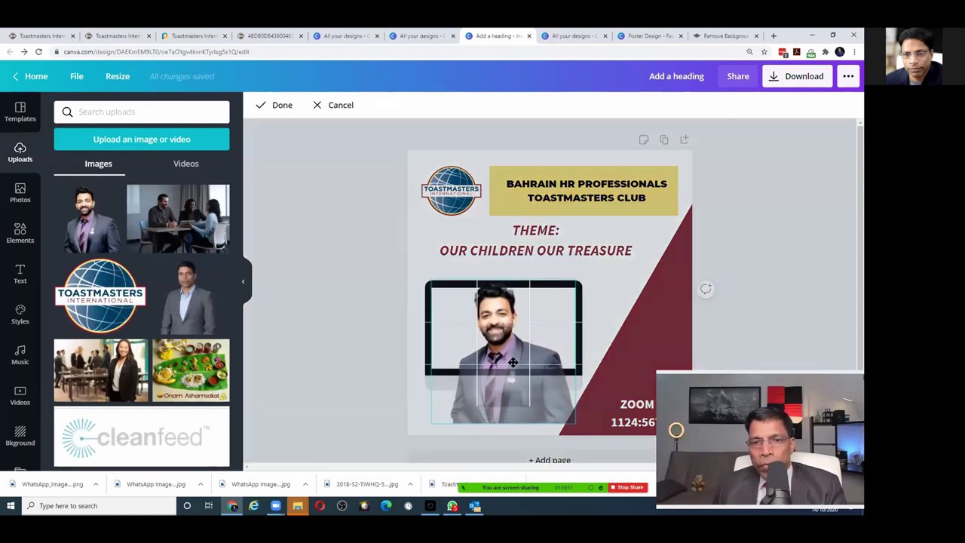
click(266, 181)
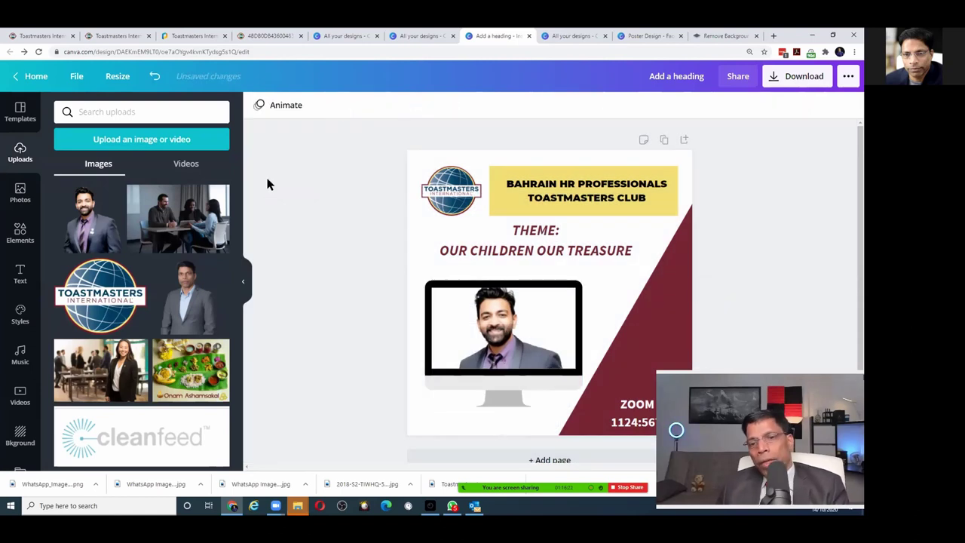
click(21, 234)
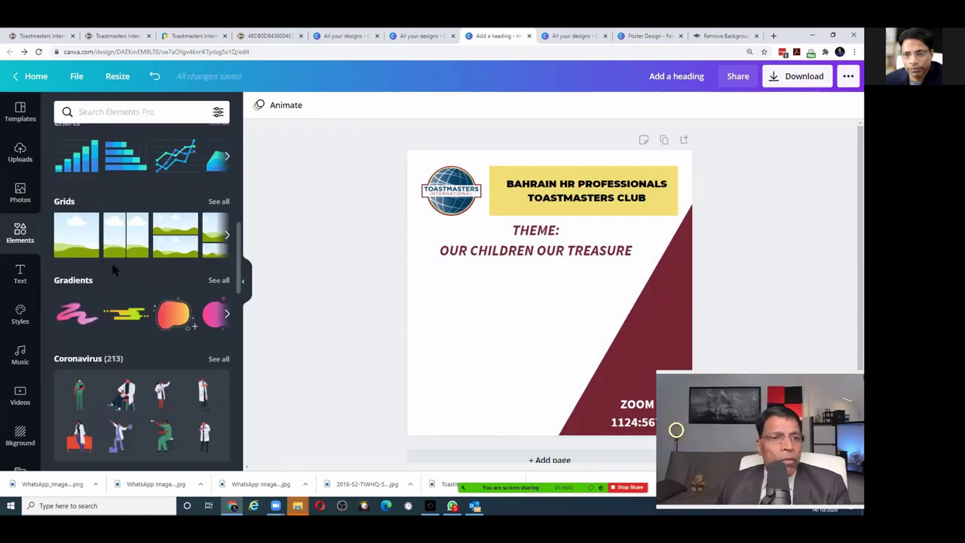
Add a gradient element below the theme text and position it.
scroll(63, 238, down, 2)
click(69, 236)
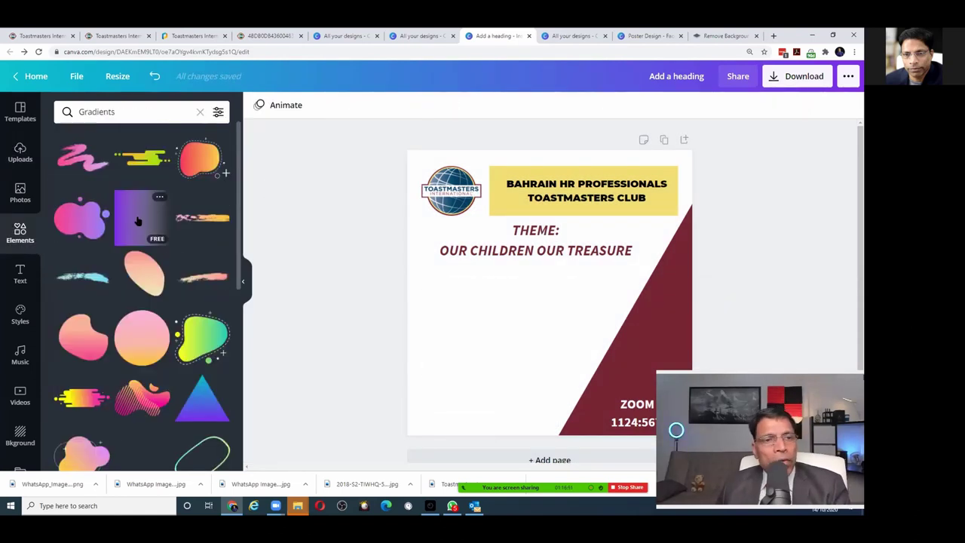
drag(137, 220, 446, 306)
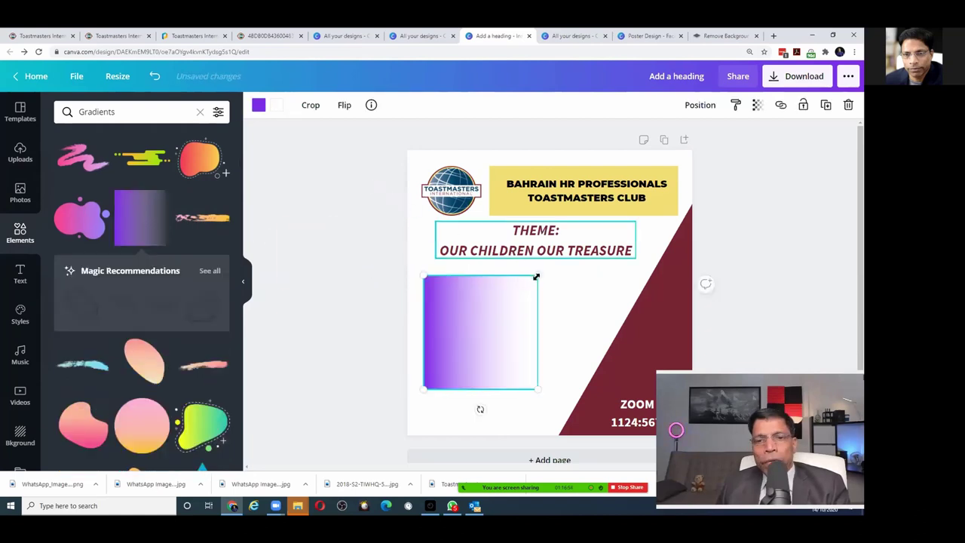
drag(559, 288, 564, 283)
drag(490, 316, 496, 326)
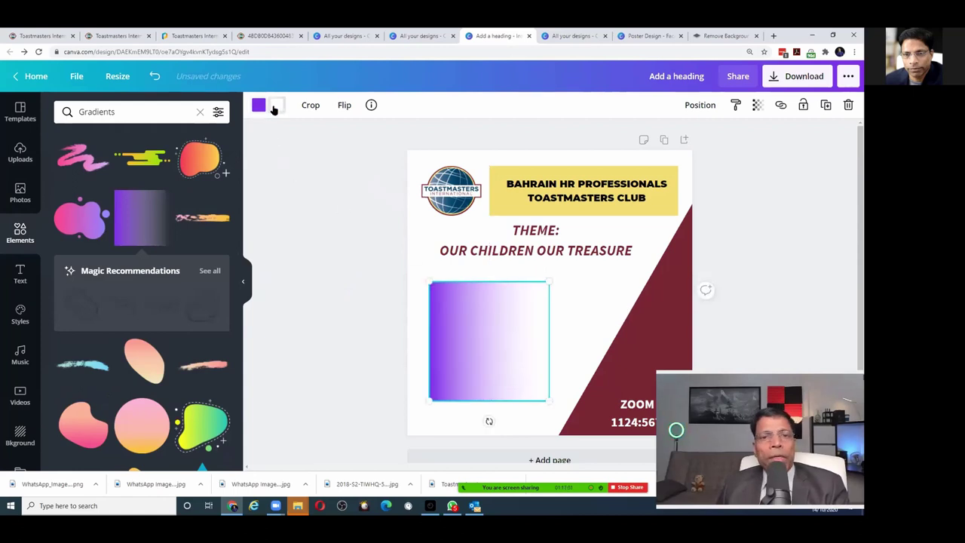
Set the gradient's colours to the brand's dark blue and blue #016094.
click(258, 107)
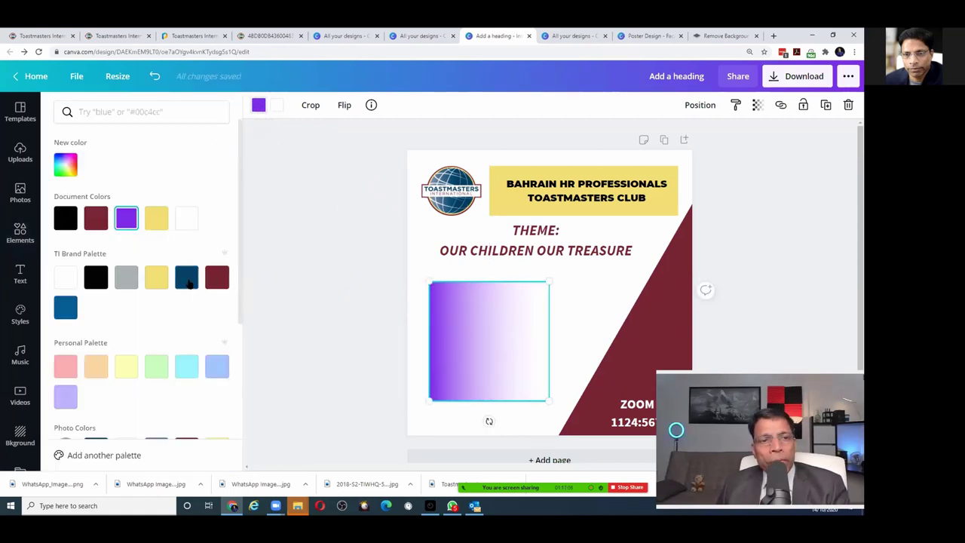
click(187, 278)
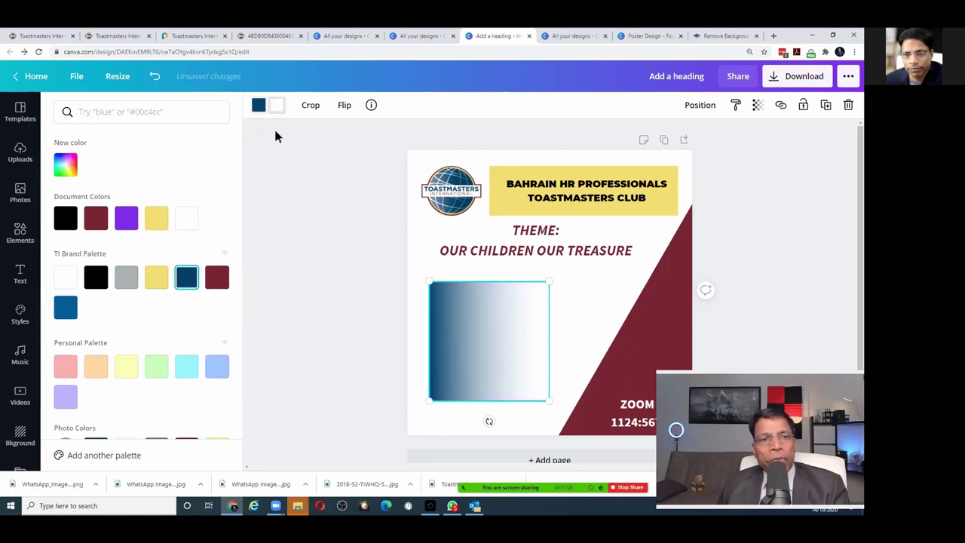
key(ctrl+z)
click(278, 106)
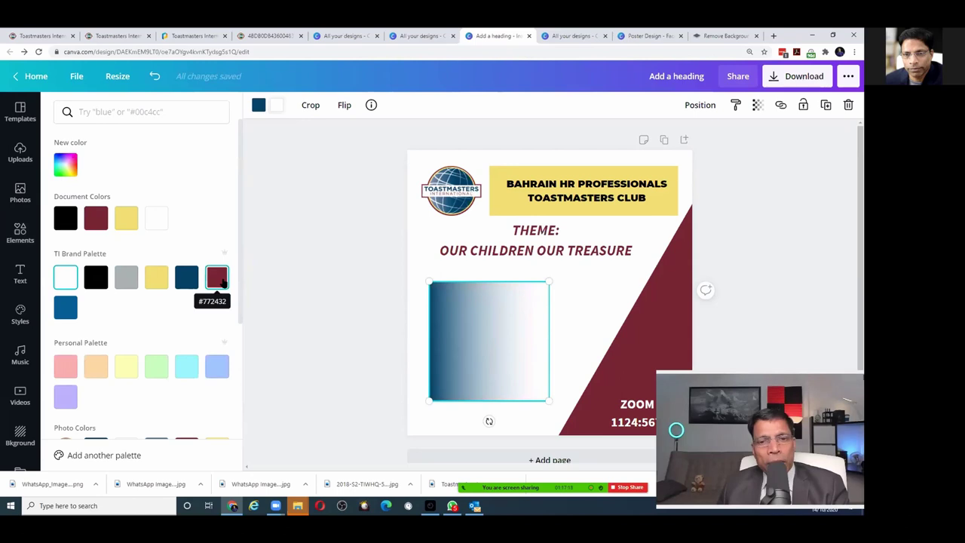
click(216, 277)
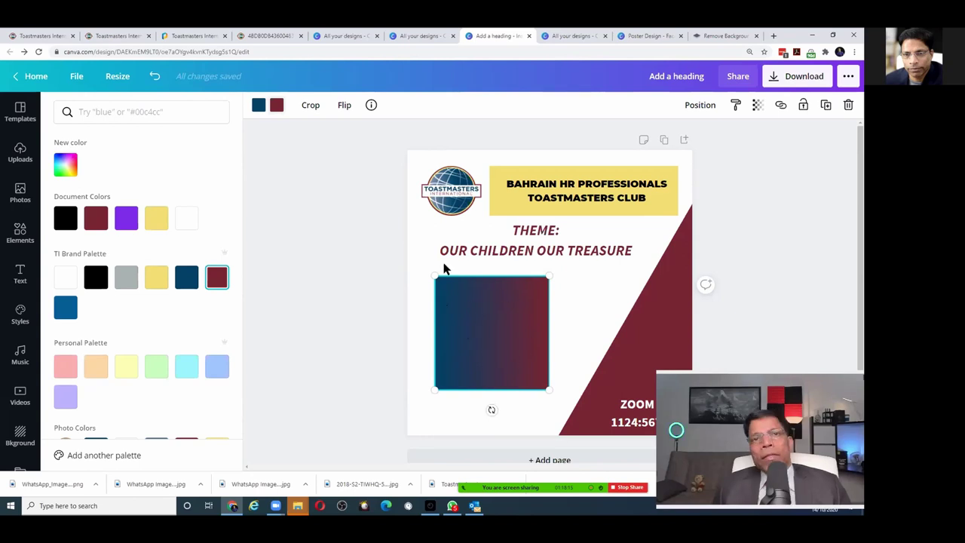
key(ctrl+z)
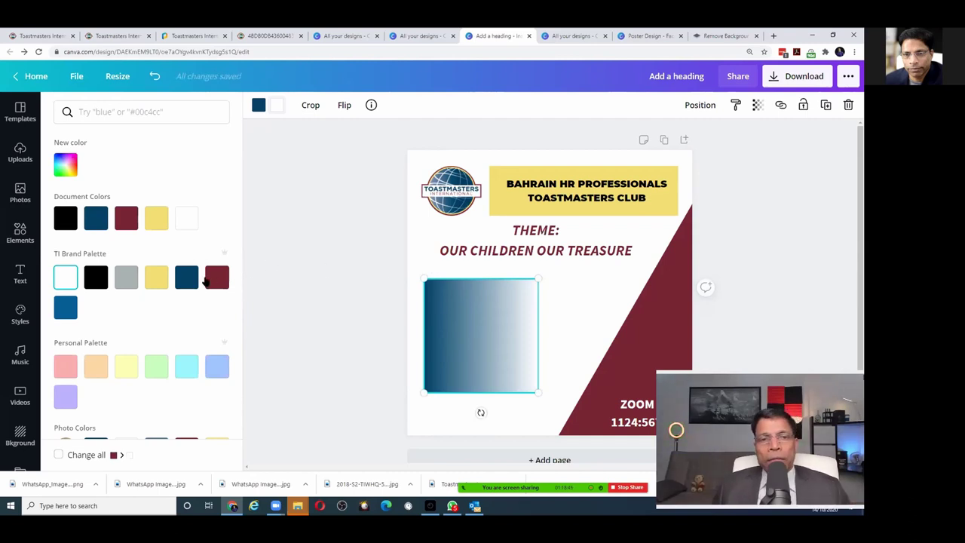
click(189, 277)
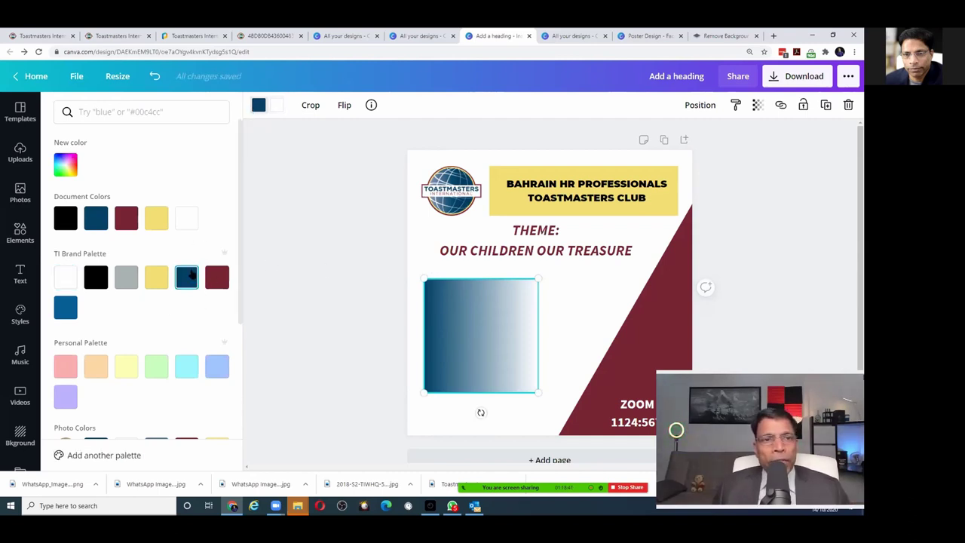
click(278, 106)
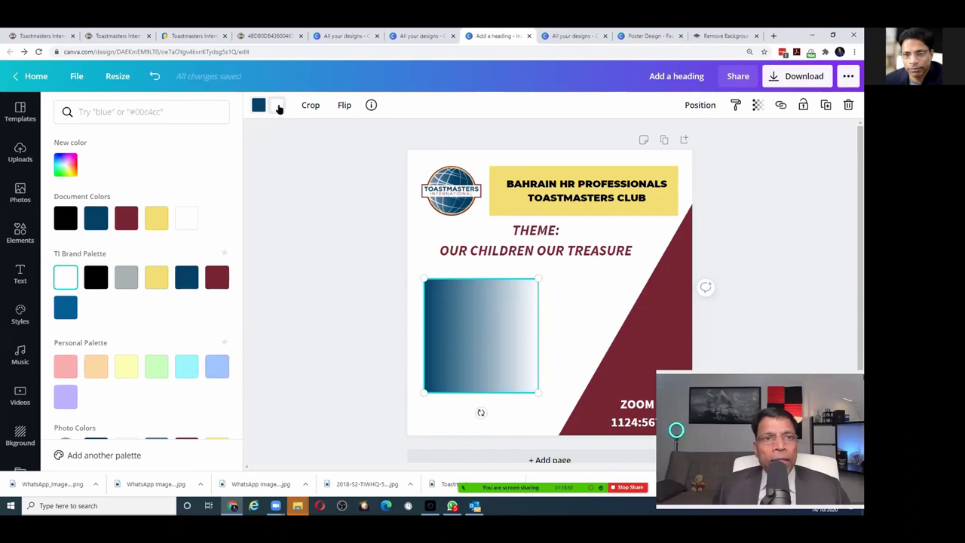
click(65, 307)
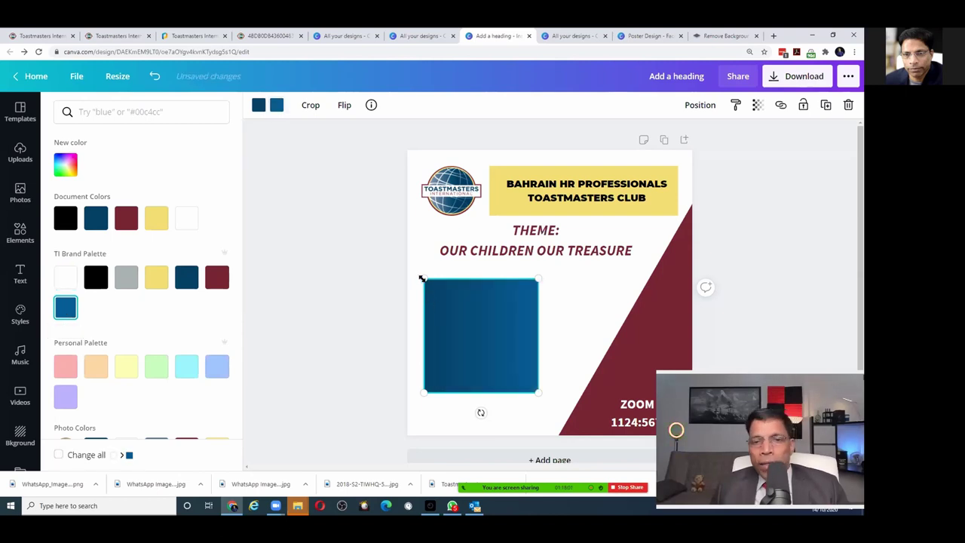
Enlarge the gradient to fill the space below the theme text.
drag(422, 278, 416, 272)
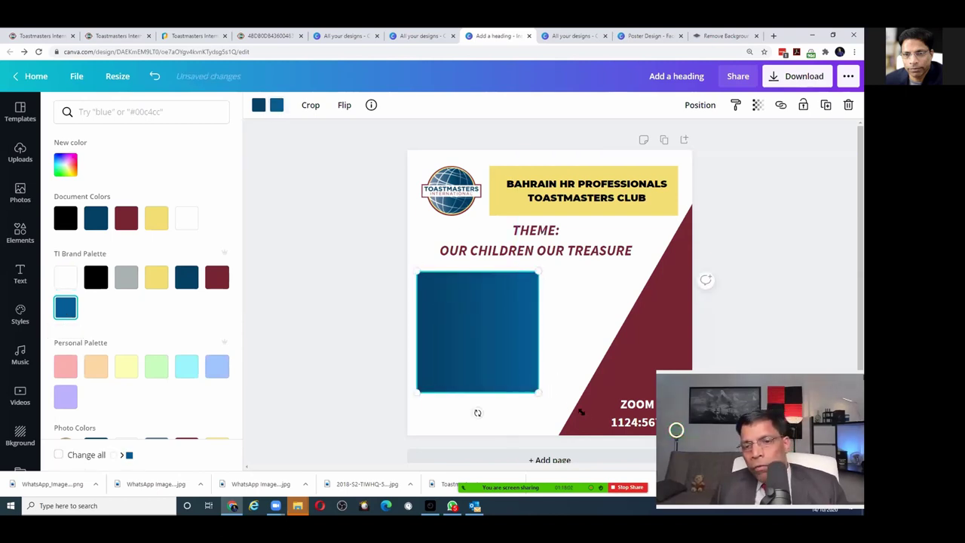
drag(580, 412, 587, 421)
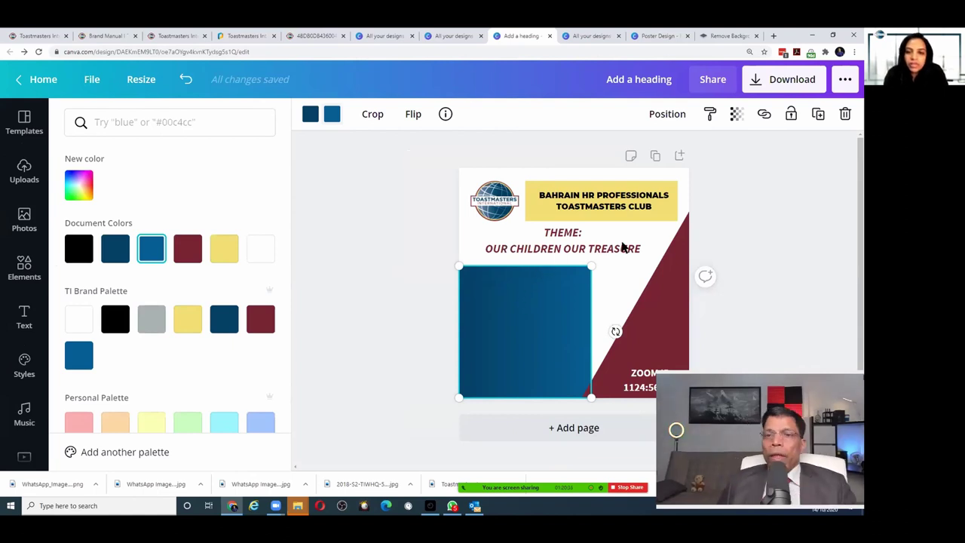
click(486, 181)
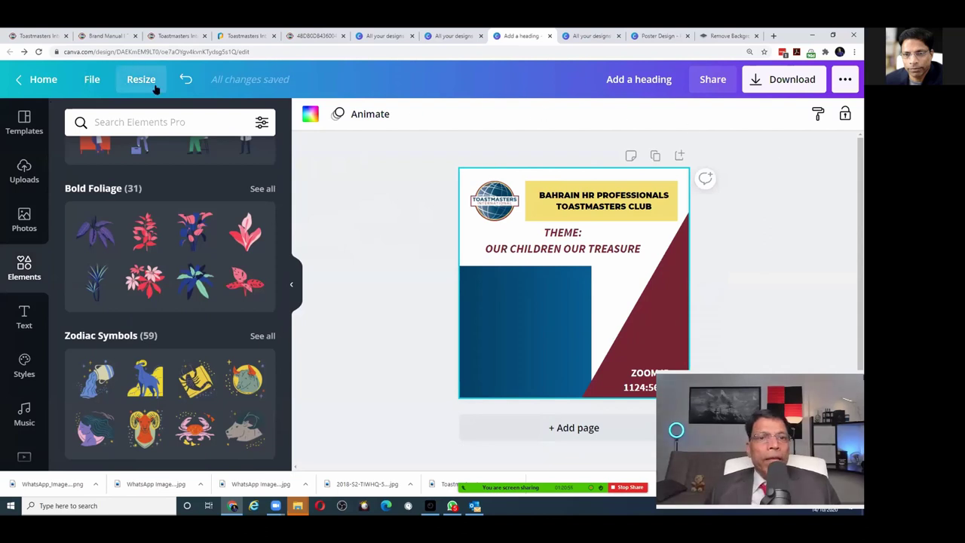
Paste the speaker photo back, then make a Facebook Post (940 × 788 px) copy.
key(ctrl+v)
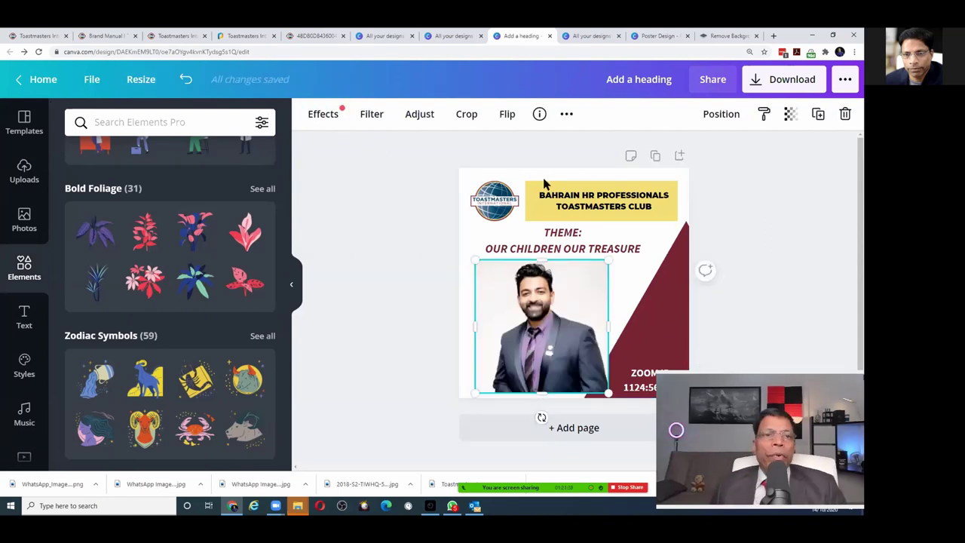
key(Escape)
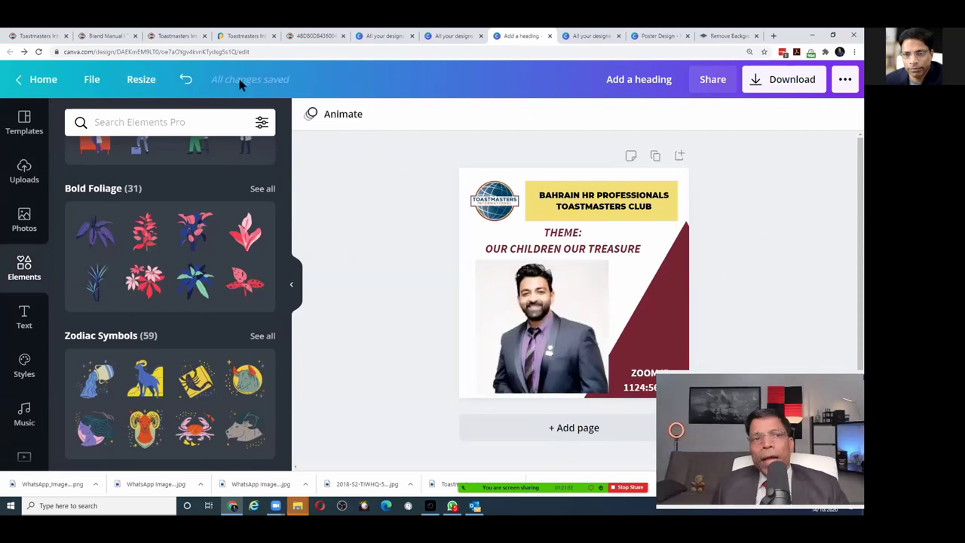
click(143, 85)
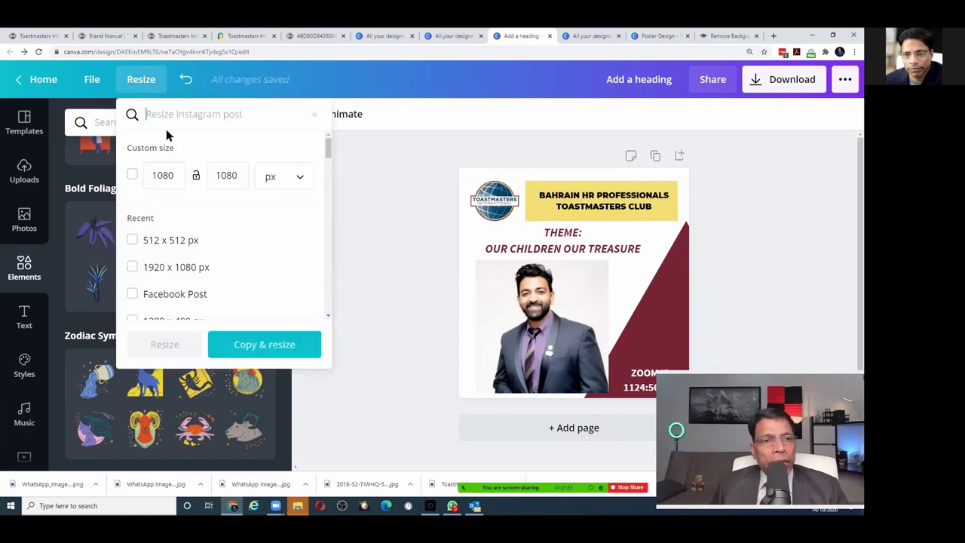
scroll(190, 181, down, 5)
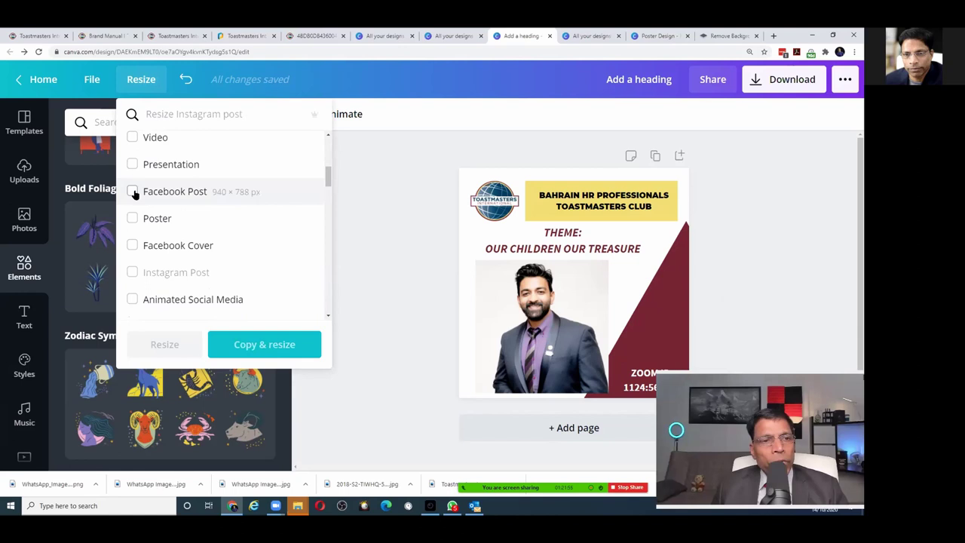
click(133, 192)
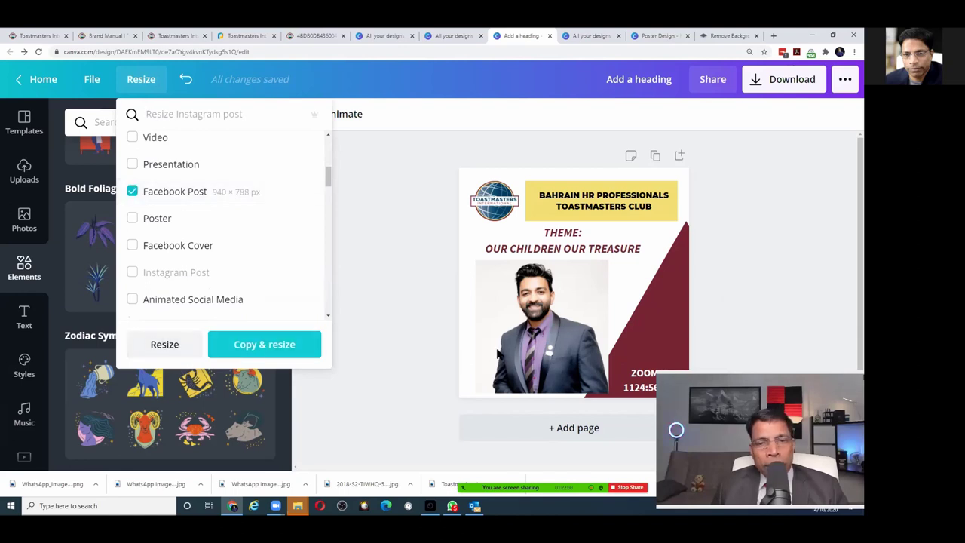
click(274, 347)
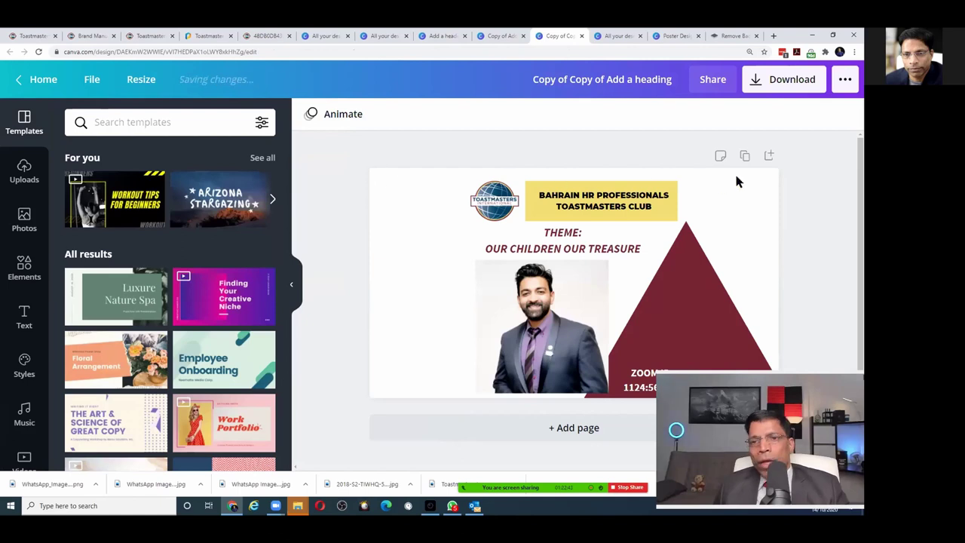
Shift the Facebook copy's speaker photo, Toastmasters logo and club banner to the left.
drag(547, 335, 481, 326)
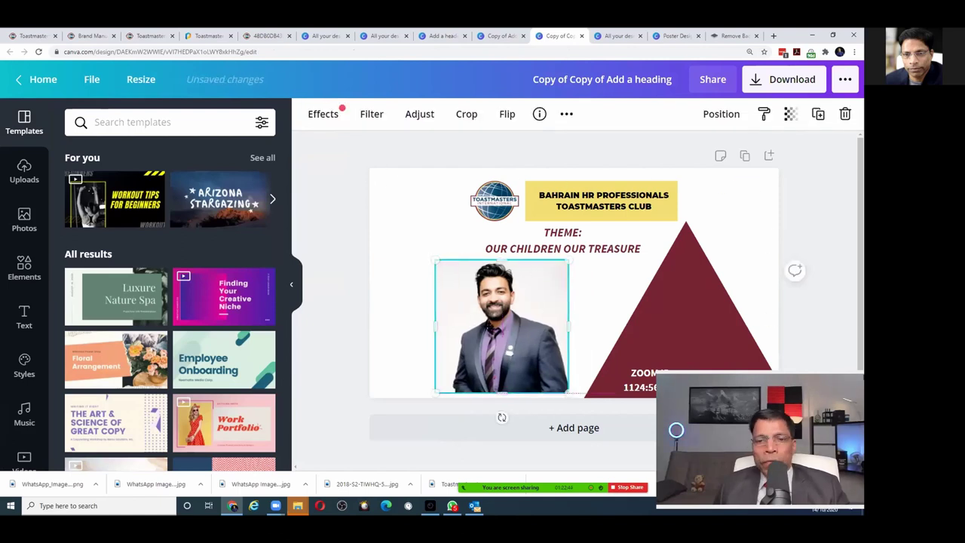
drag(510, 205, 413, 206)
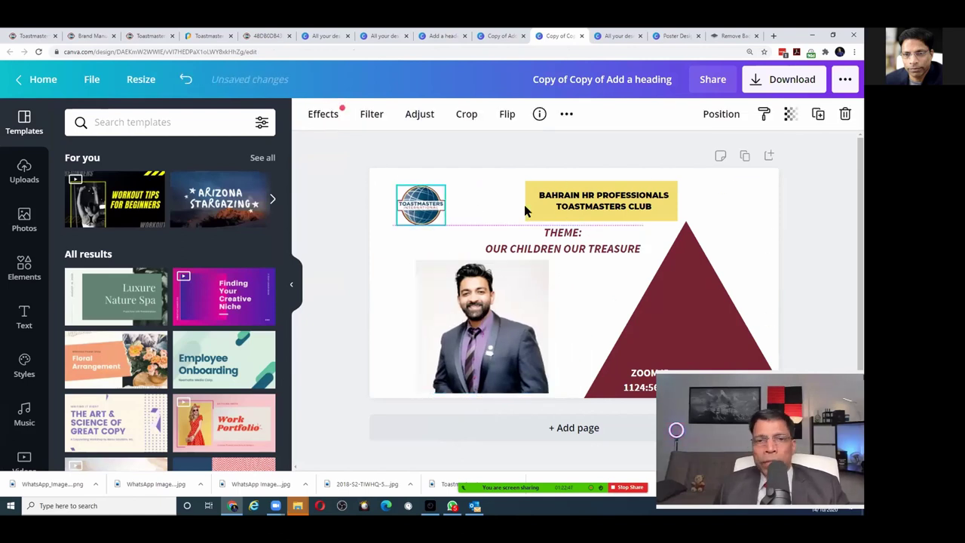
drag(631, 213, 579, 217)
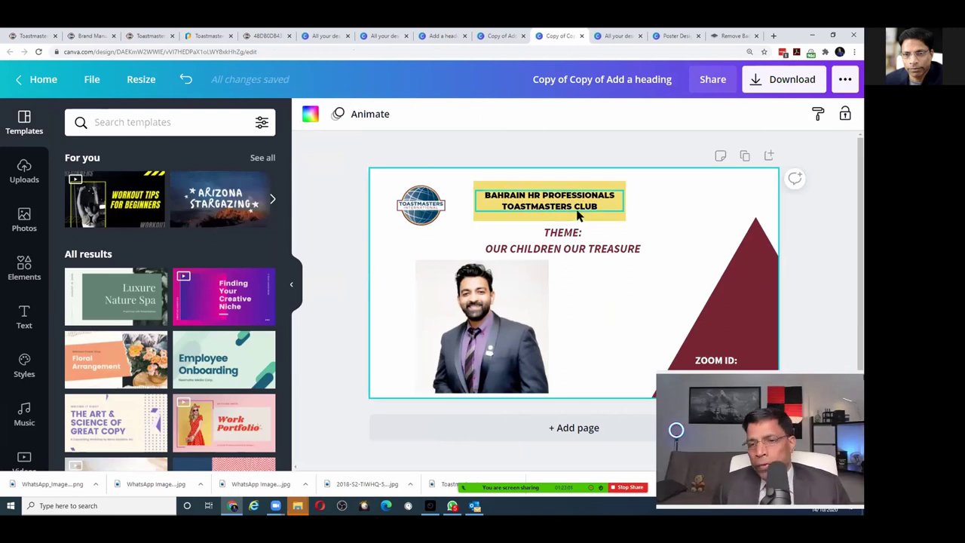
click(579, 216)
click(669, 192)
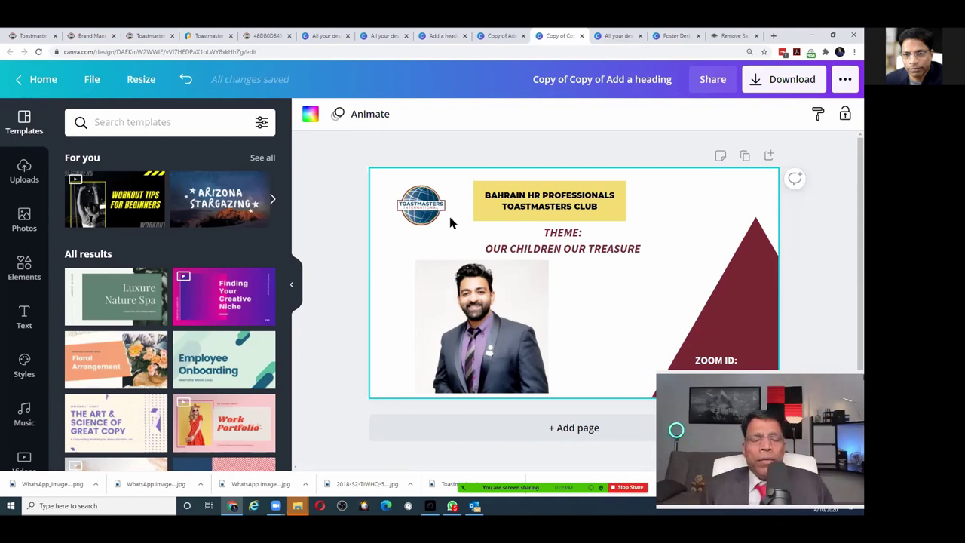
Nudge the maroon triangle right, then open the Instagram design's download options.
click(482, 216)
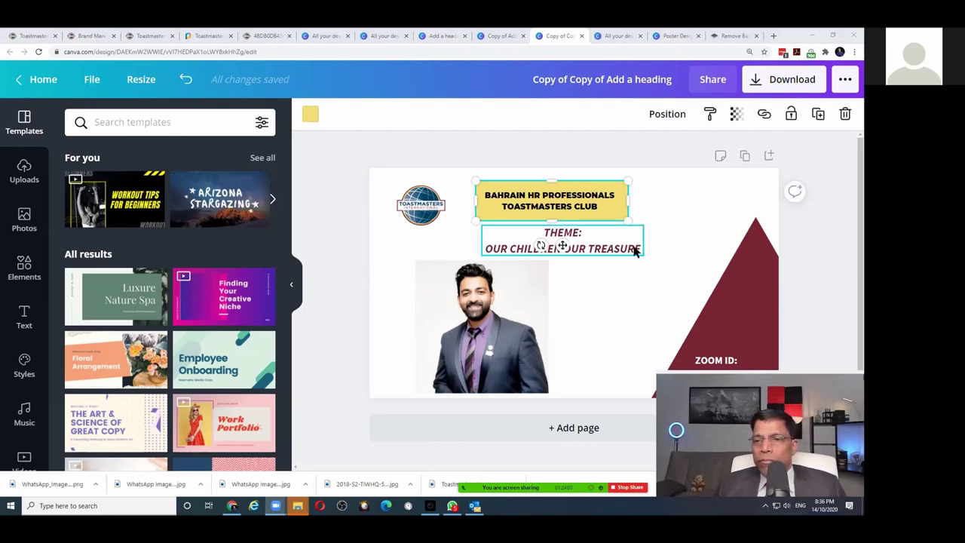
drag(750, 282, 760, 279)
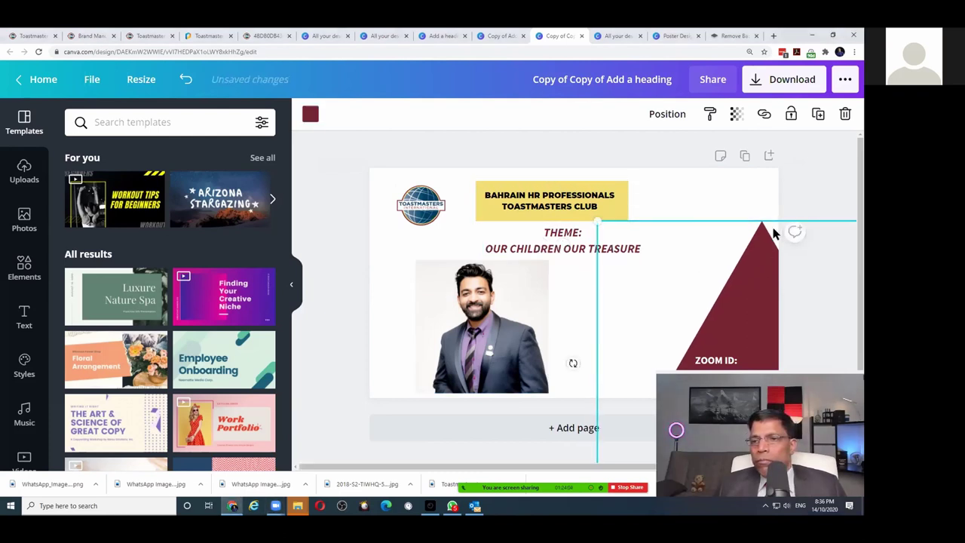
click(320, 196)
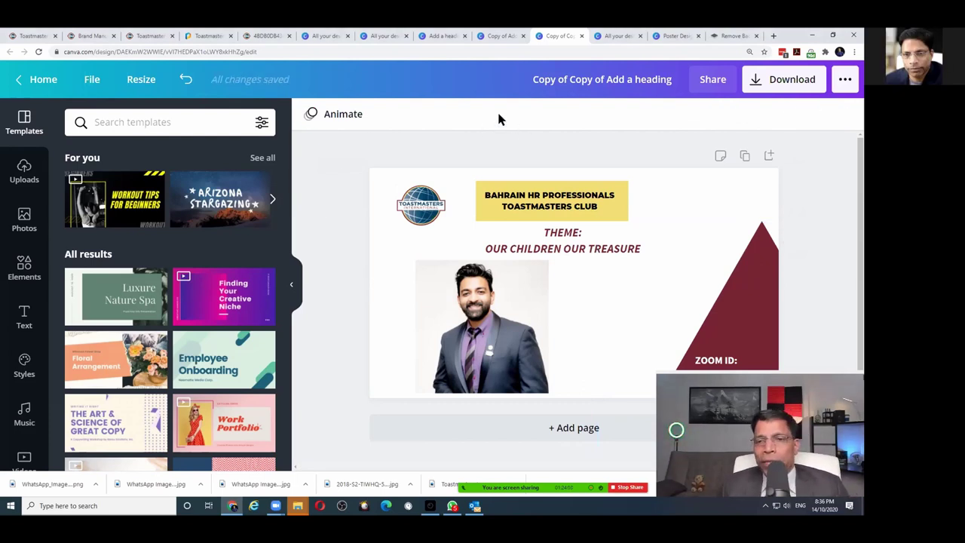
key(ctrl+shift+Tab)
key(ctrl+shift+Tab)
click(797, 82)
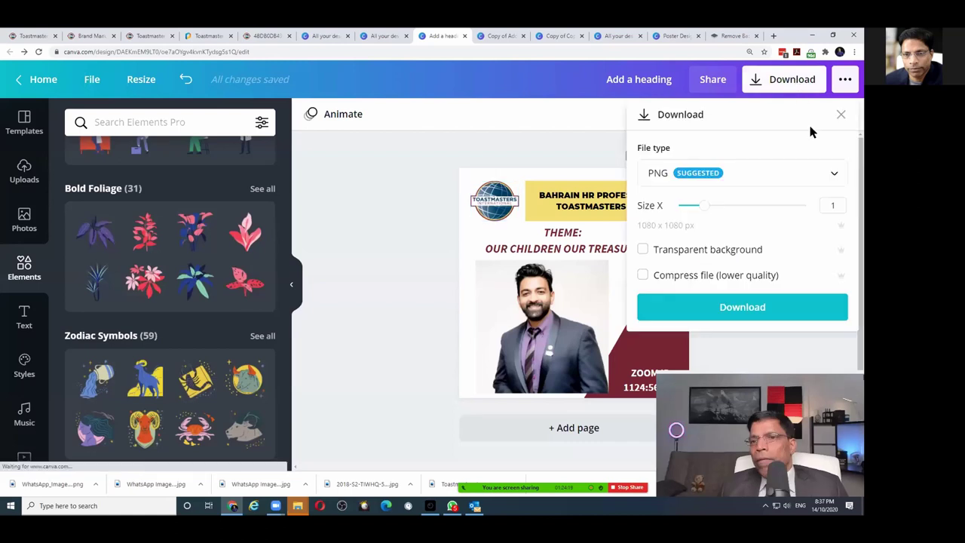
Download the 'Add a heading' post with PNG as the file type.
click(835, 177)
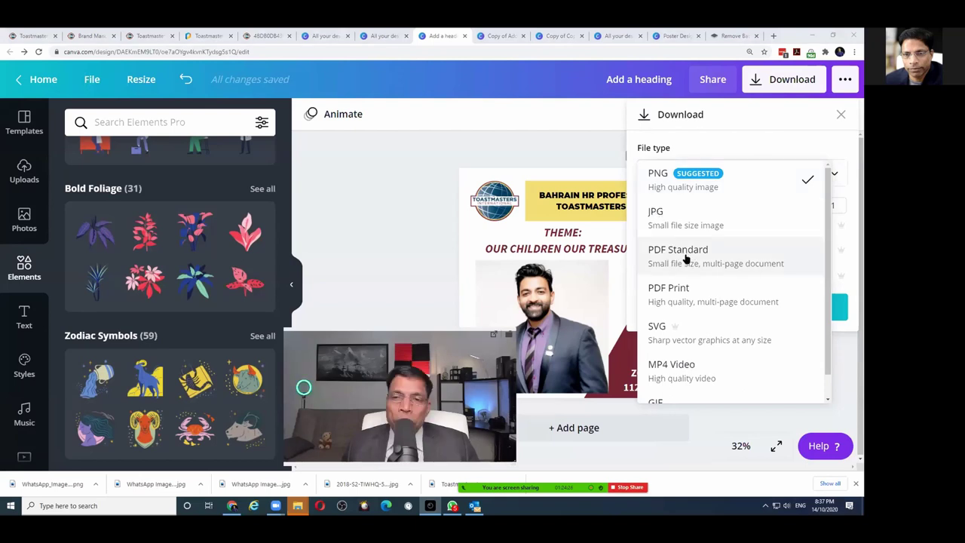
click(679, 184)
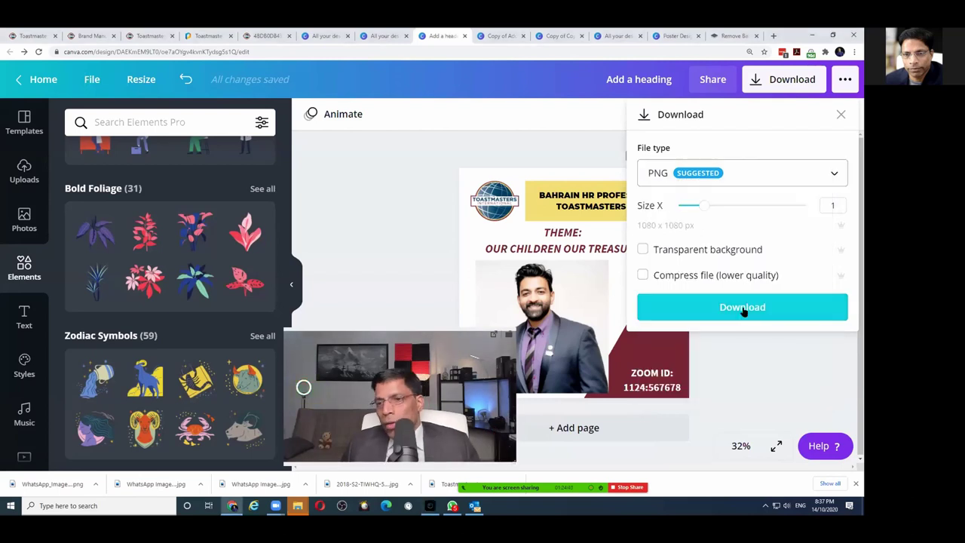
click(743, 307)
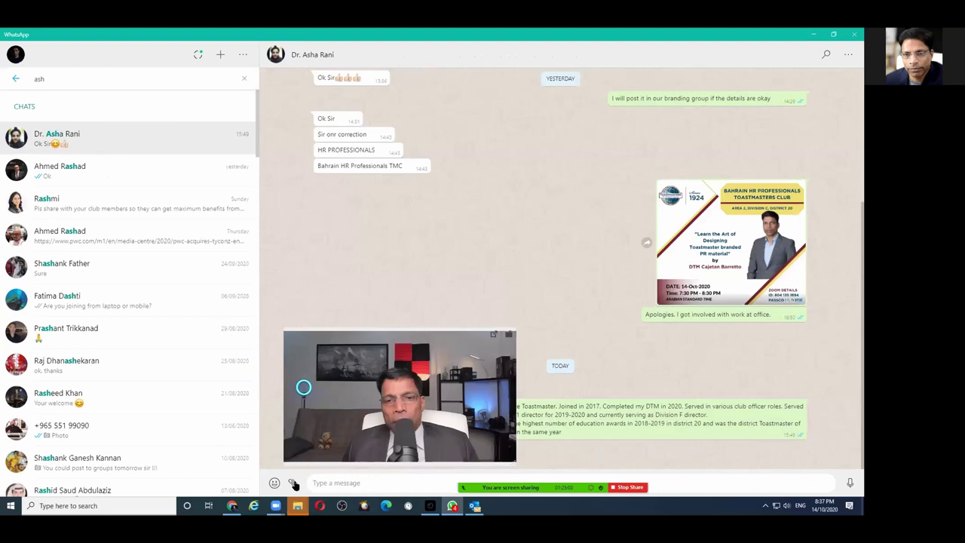
Send the downloaded club post PNG as a photo in the WhatsApp chat.
key(Return)
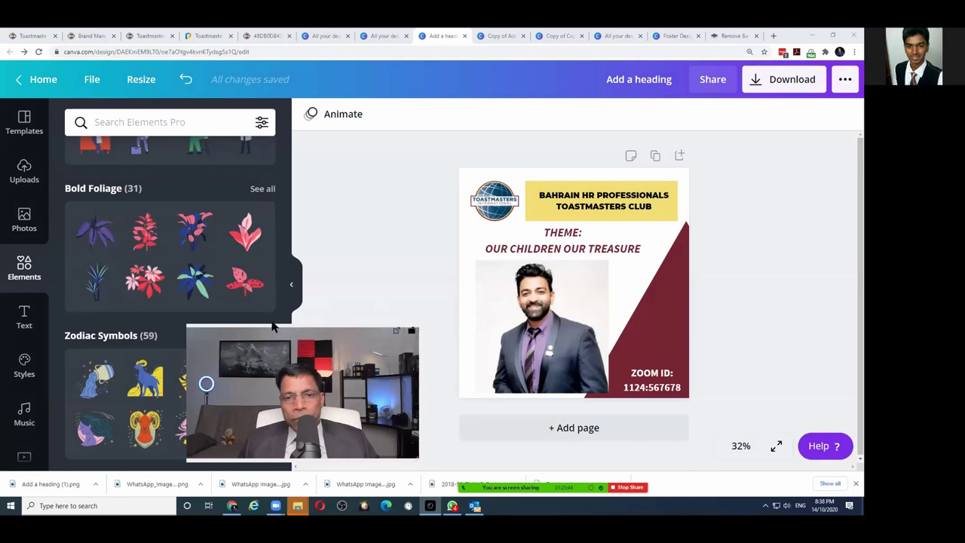
From the Canva home page's Brand Kit, add dark blue #004165 to the TI Brand Palette.
click(43, 79)
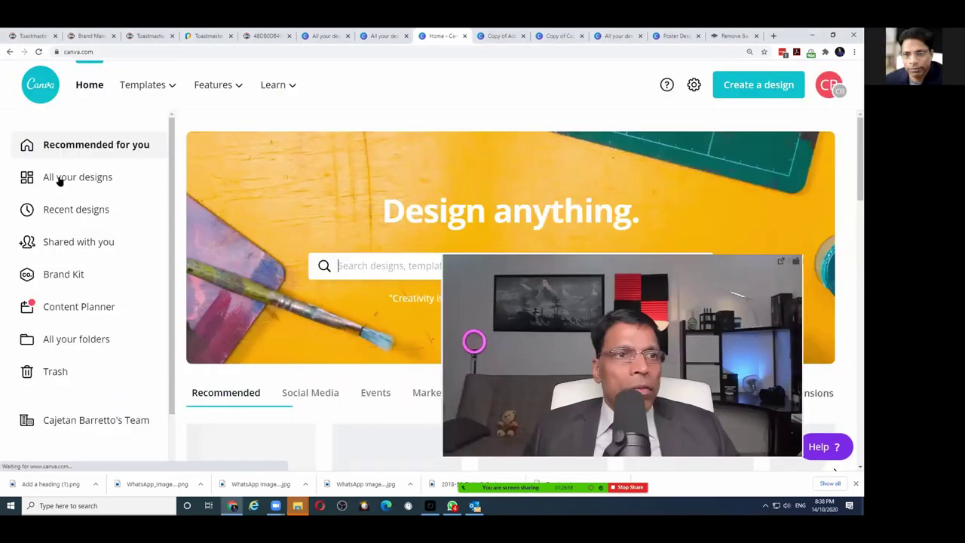
click(55, 273)
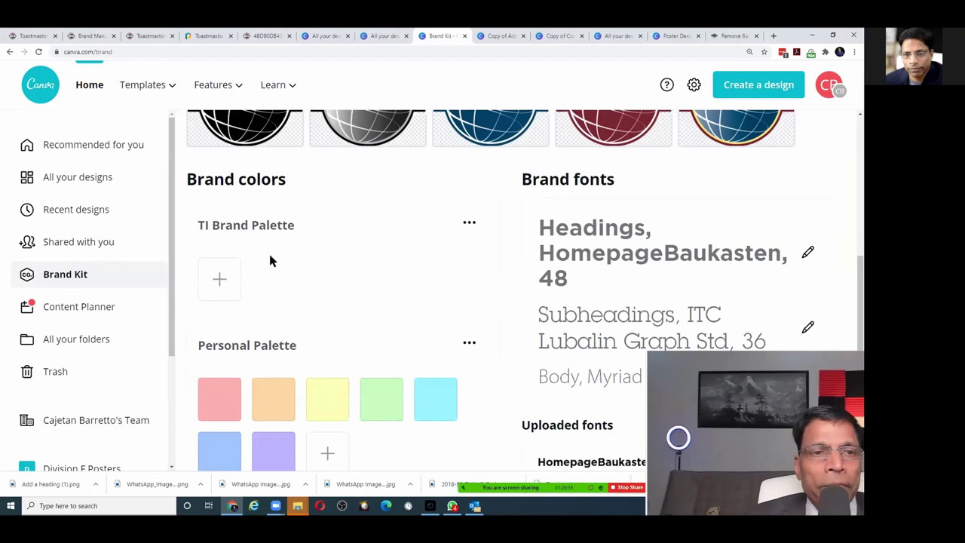
click(227, 274)
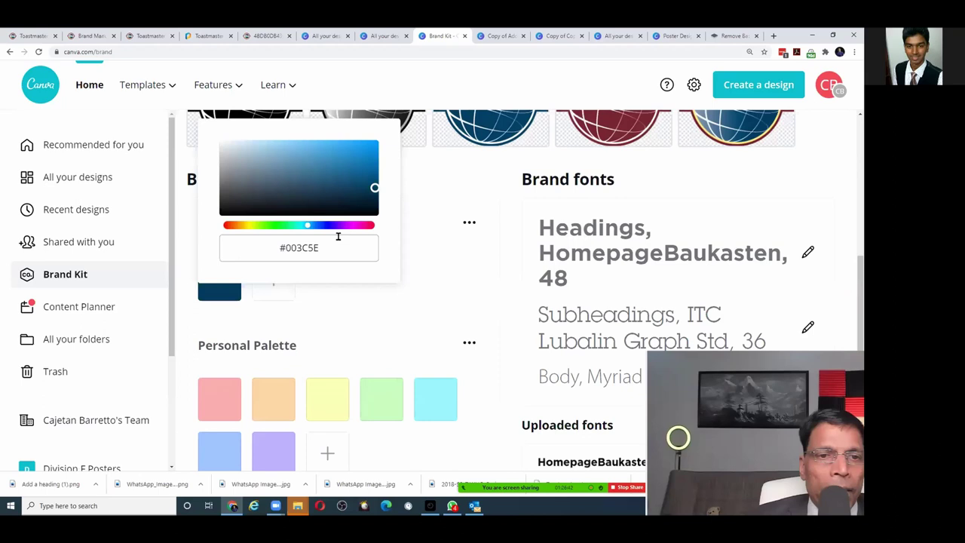
click(338, 237)
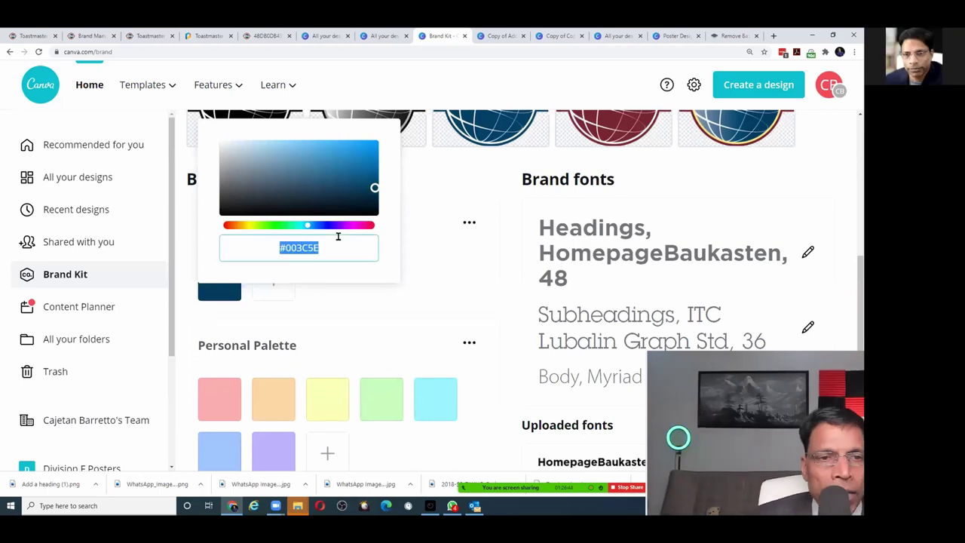
text(#00)
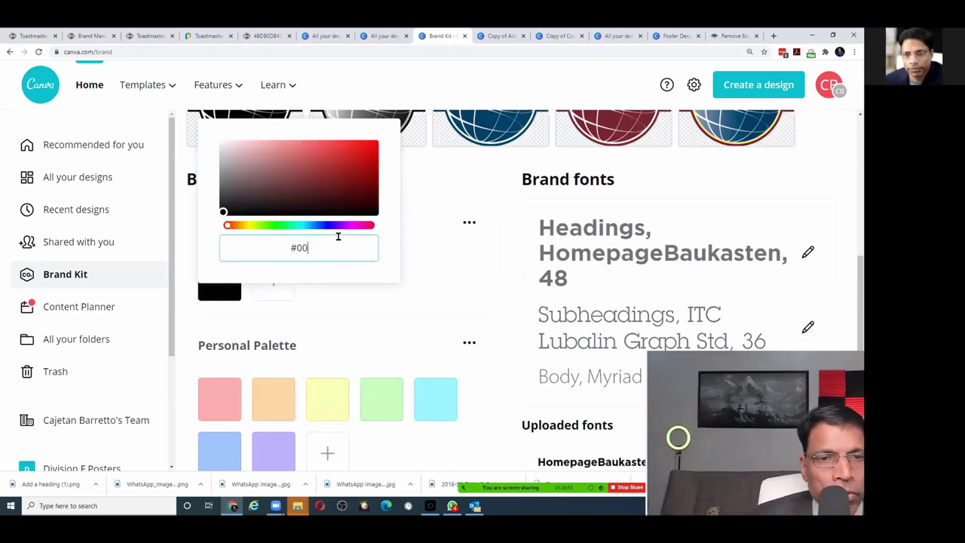
text(4165)
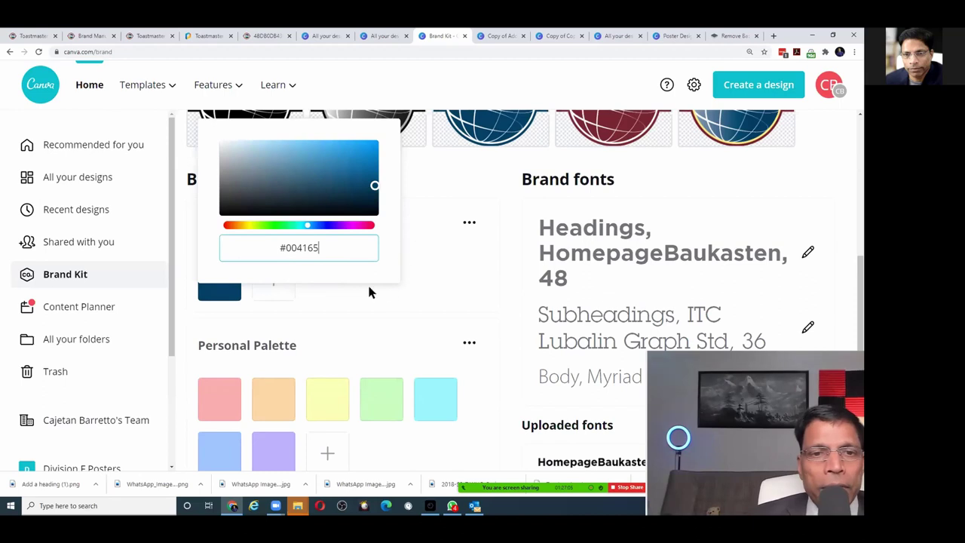
click(273, 281)
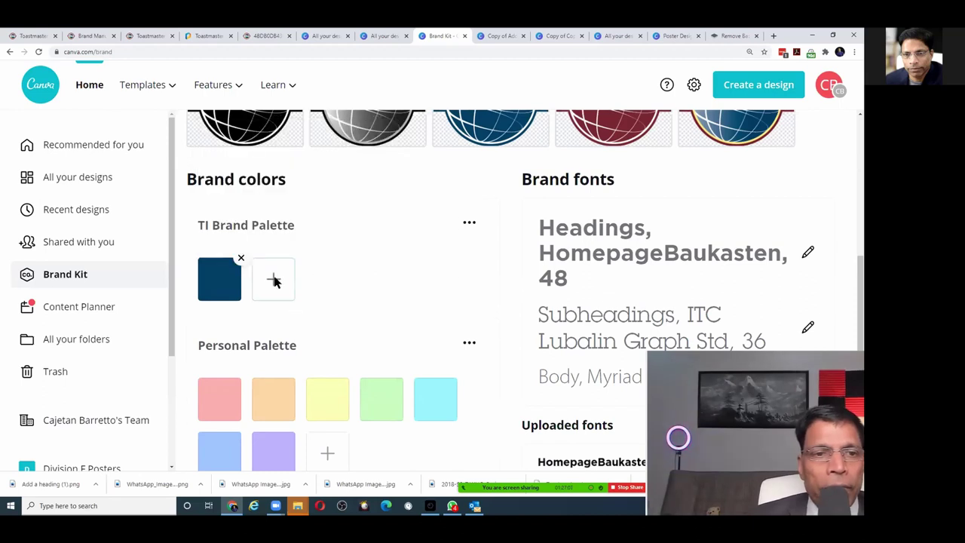
Add maroon #772432 and a third yellow swatch to the TI Brand Palette.
click(273, 280)
text(#77)
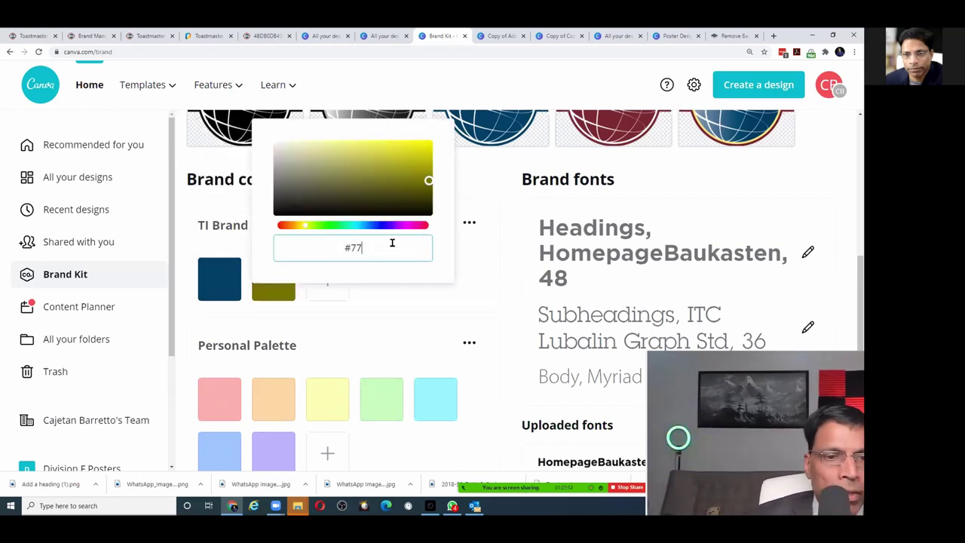
text(2432)
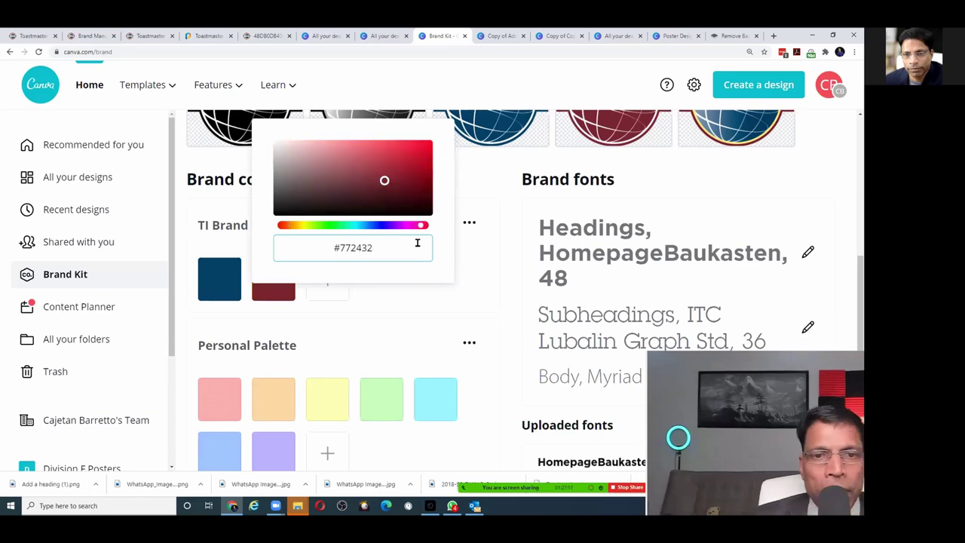
click(327, 282)
click(431, 247)
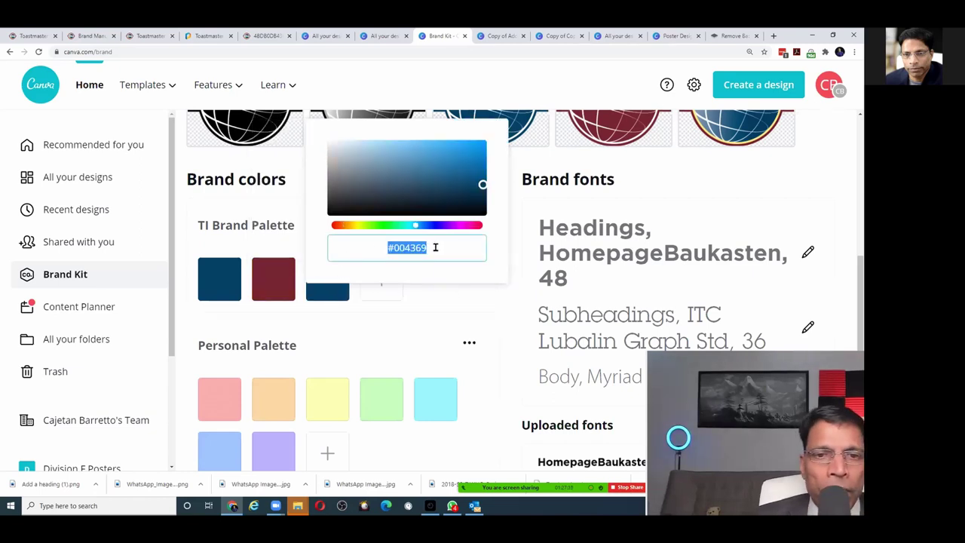
text(#A9)
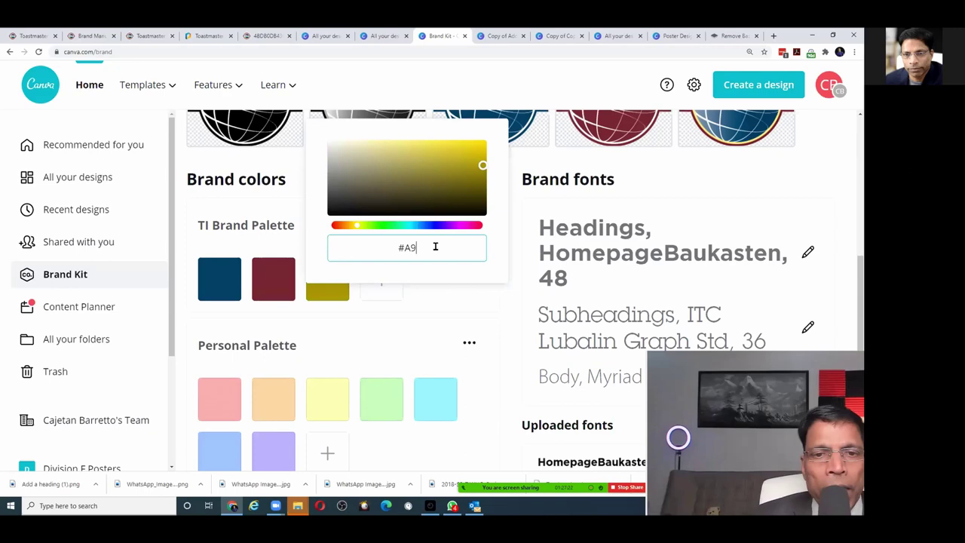
key(ctrl+a)
key(ctrl+v)
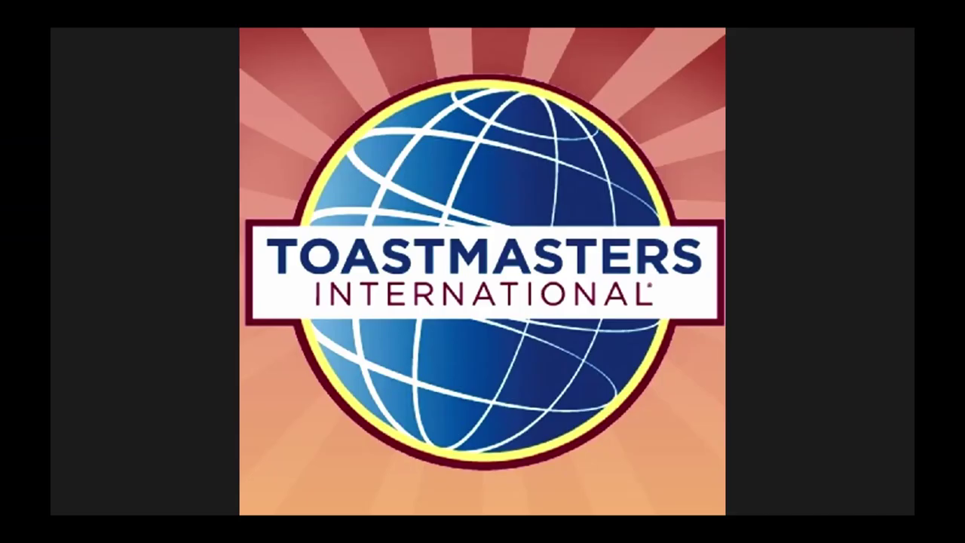